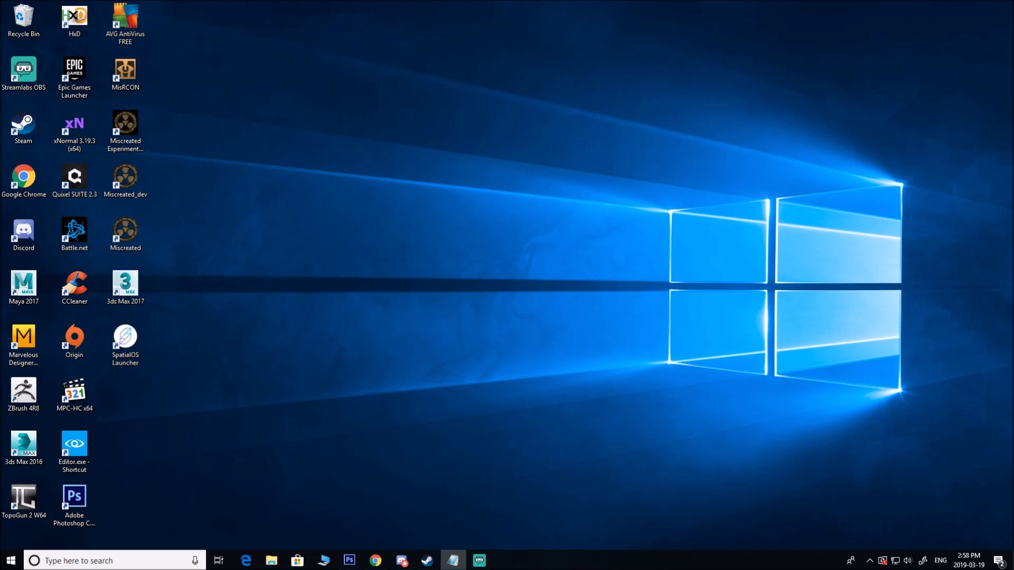
Step: Switch to Chrome and examine the manual install instructions on the Installing CryTIF Plugin for Photoshop page
left_click(376, 560)
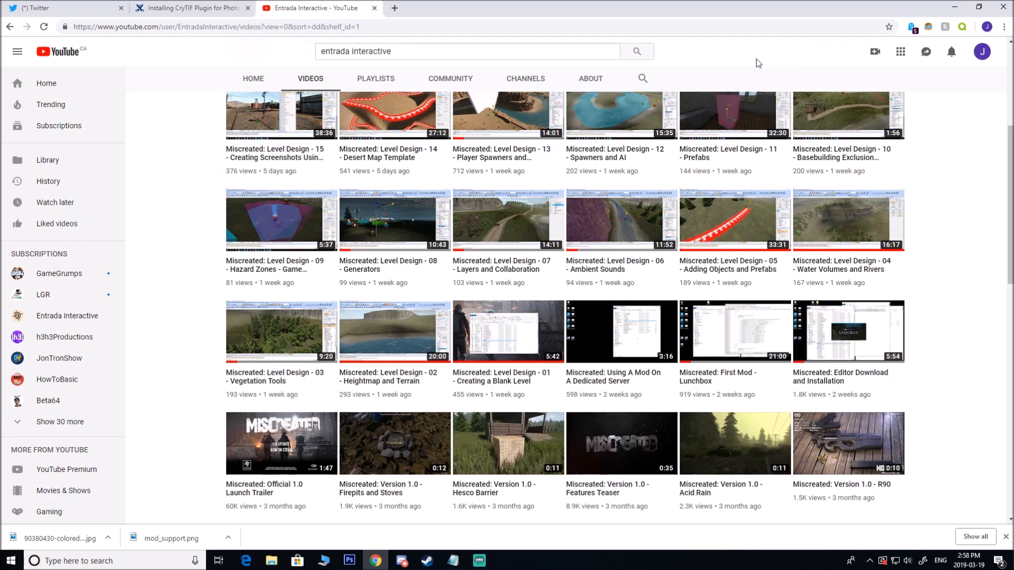
left_click(178, 14)
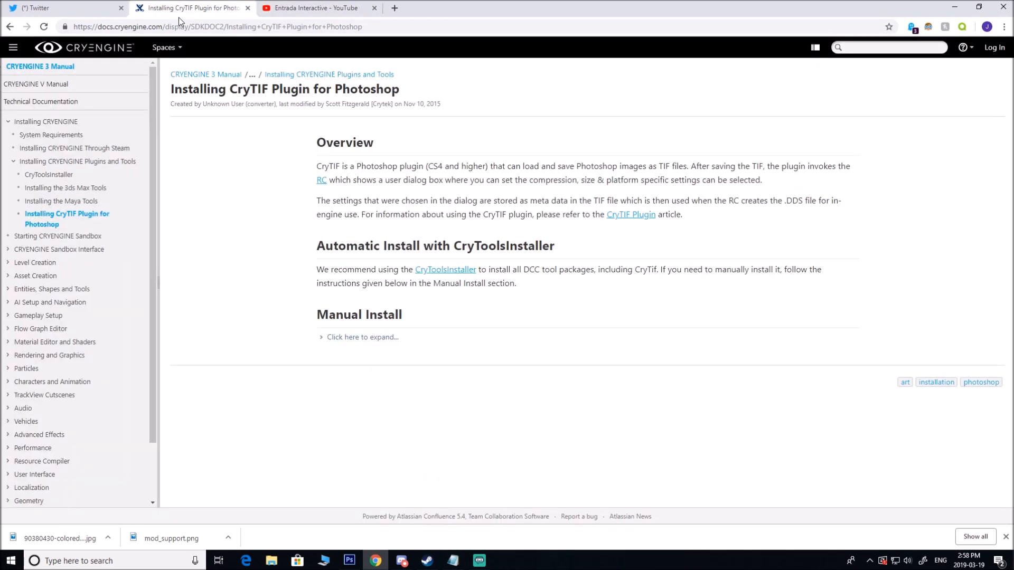
left_click(89, 26)
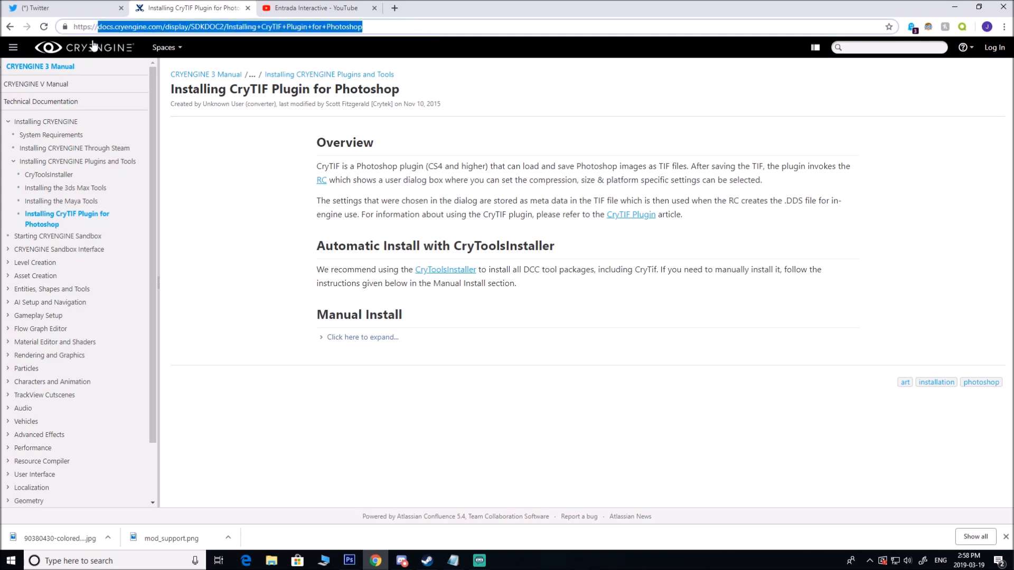
left_click(383, 27)
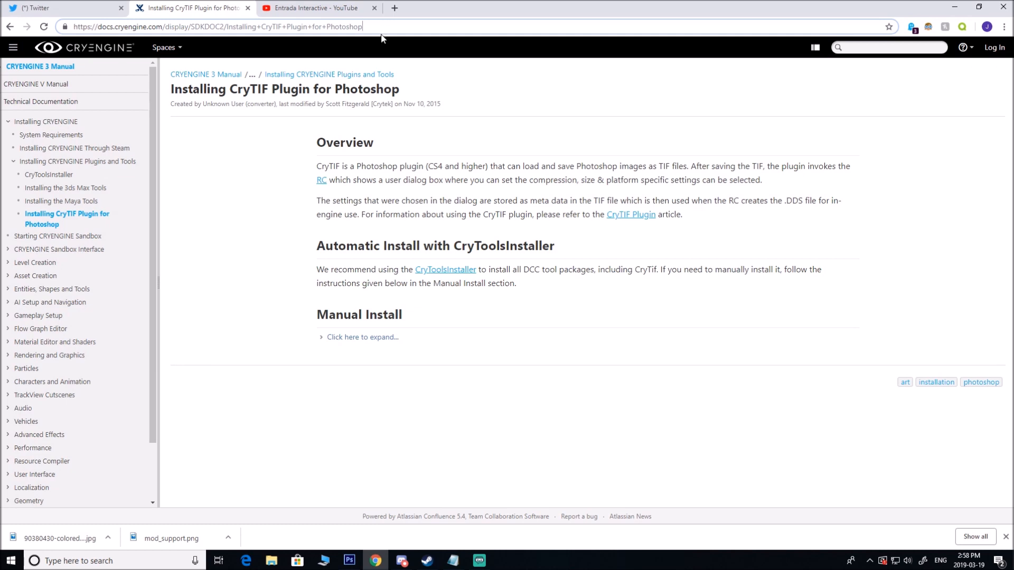
left_click(341, 27)
left_click(359, 341)
scroll(359, 343, "down", 5)
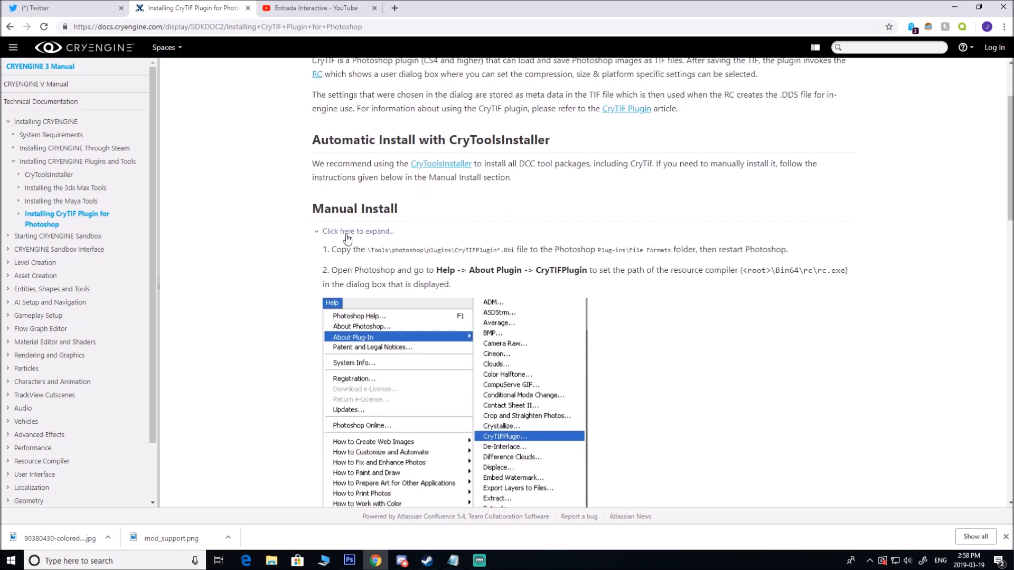
scroll(302, 253, "down", 4)
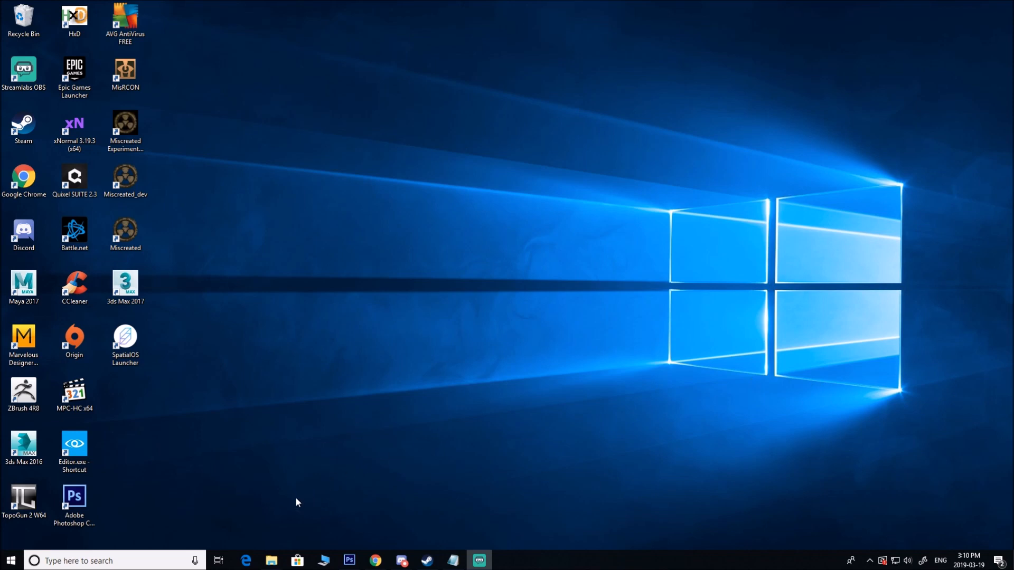
Step: Open the OTexturesCharacters.pak archive from the Modding\CRYENGINE\GameSDK folder in WinRAR
mouse_move(271, 560)
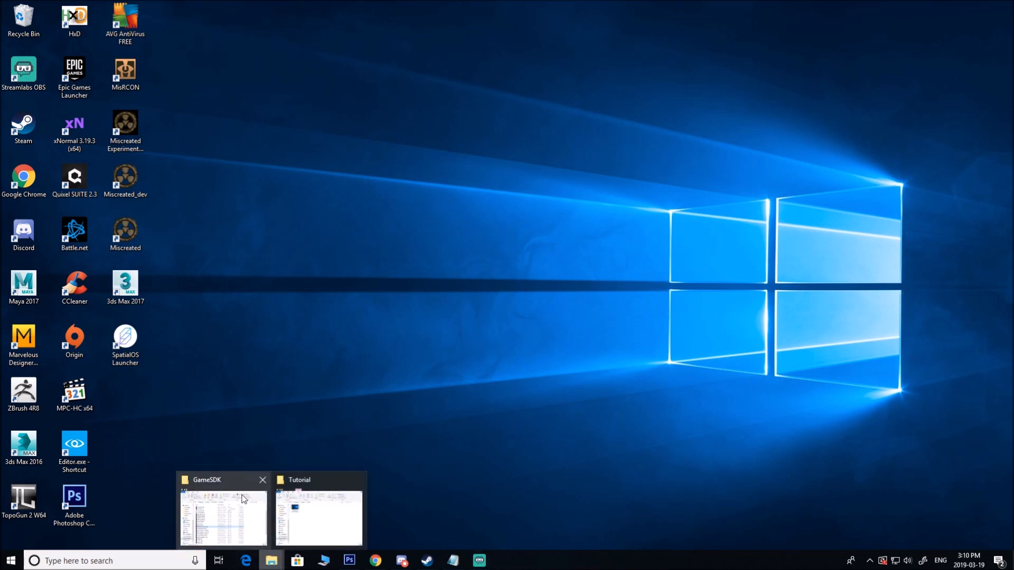
left_click(245, 500)
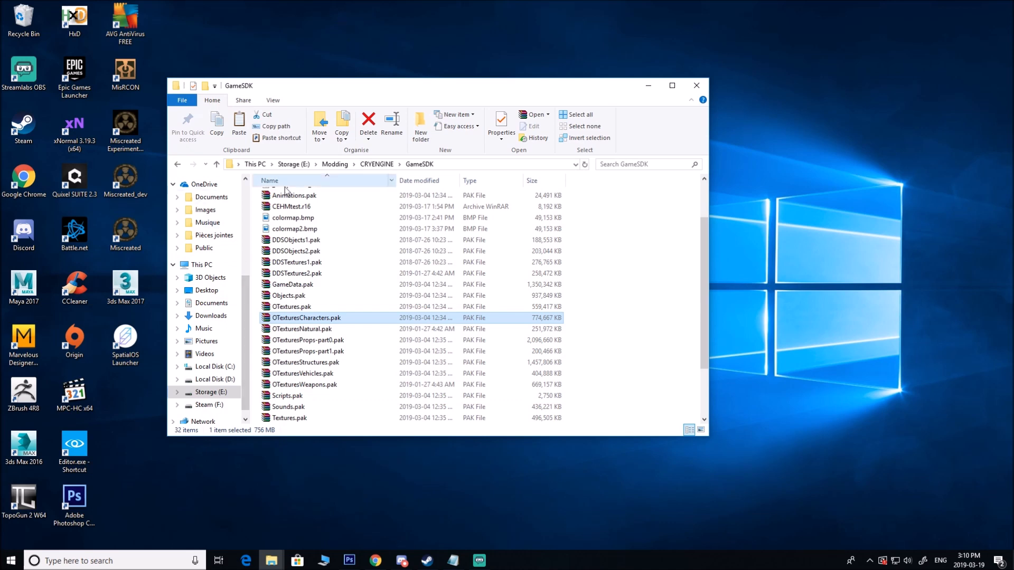
left_click(335, 164)
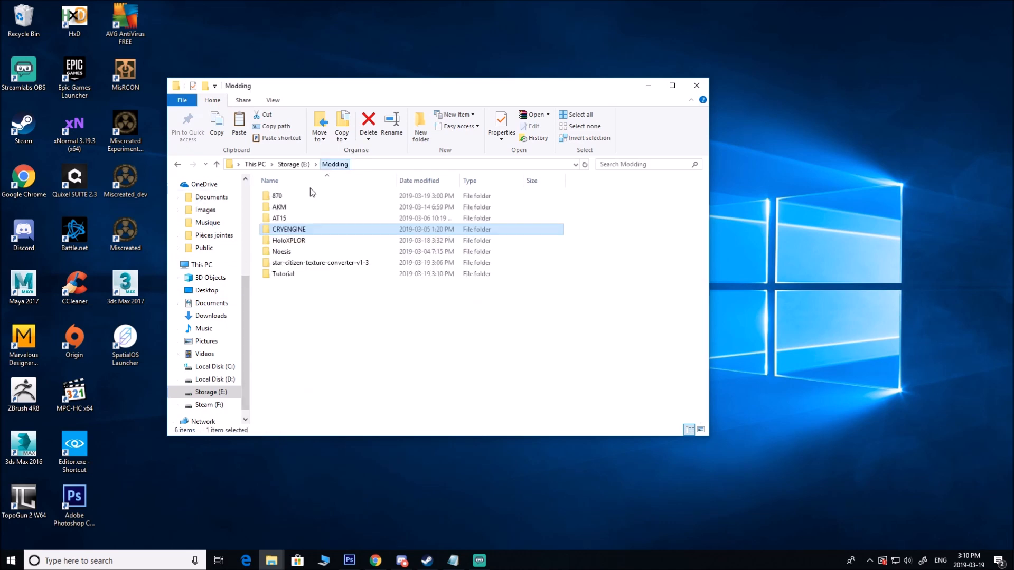
double_click(312, 228)
double_click(287, 229)
scroll(305, 344, "down", 2)
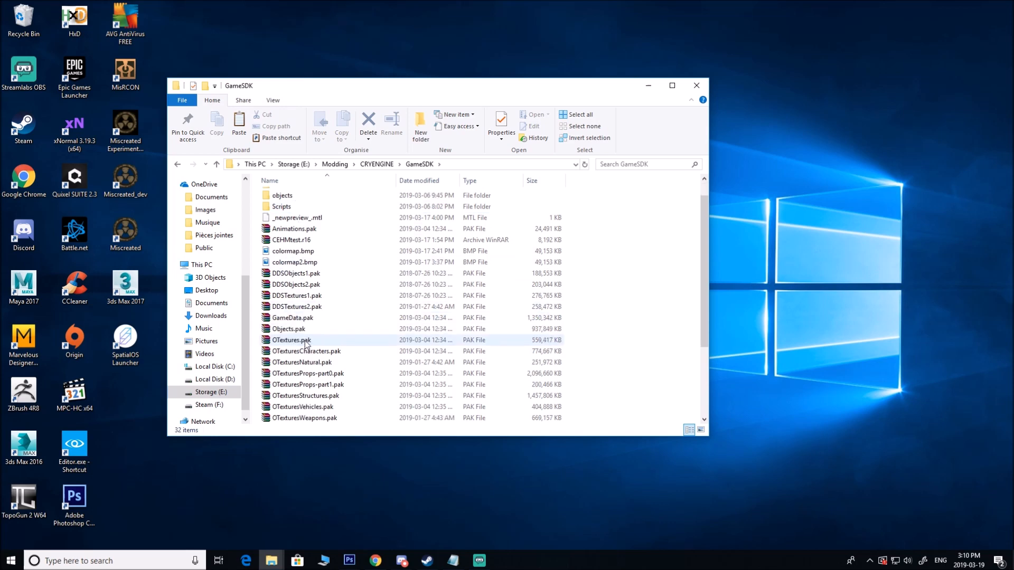
scroll(305, 345, "down", 1)
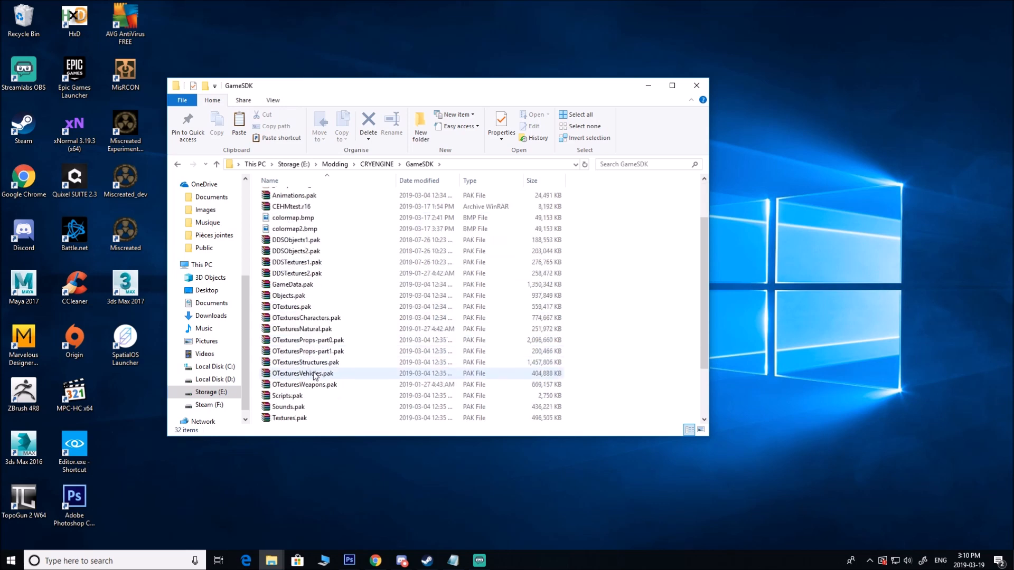
double_click(297, 319)
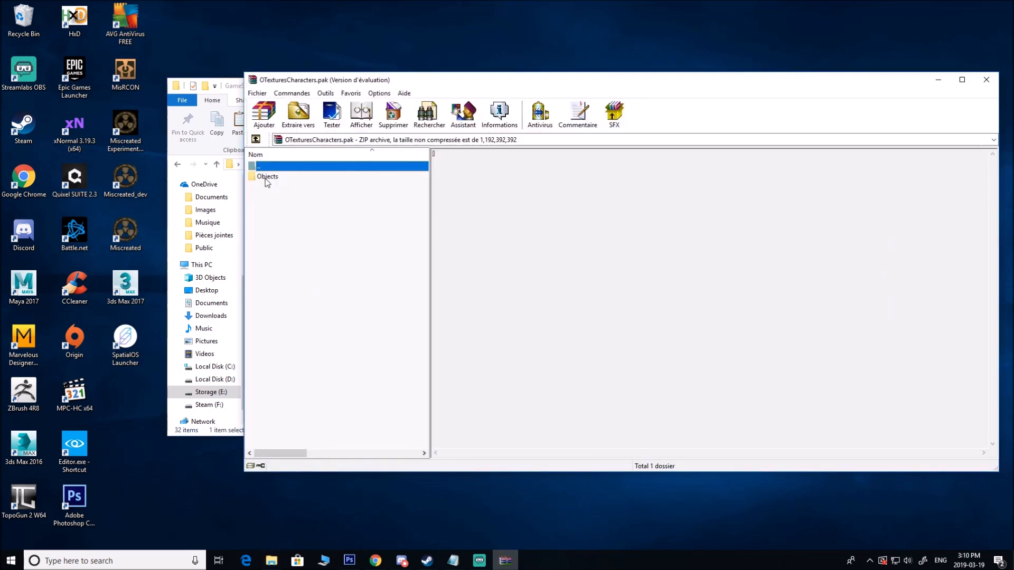
left_click(678, 290)
Step: Browse the archive to Objects\characters\players\male\torso\long\leather_jacket\textures
double_click(276, 176)
double_click(290, 177)
left_click(284, 208)
double_click(283, 208)
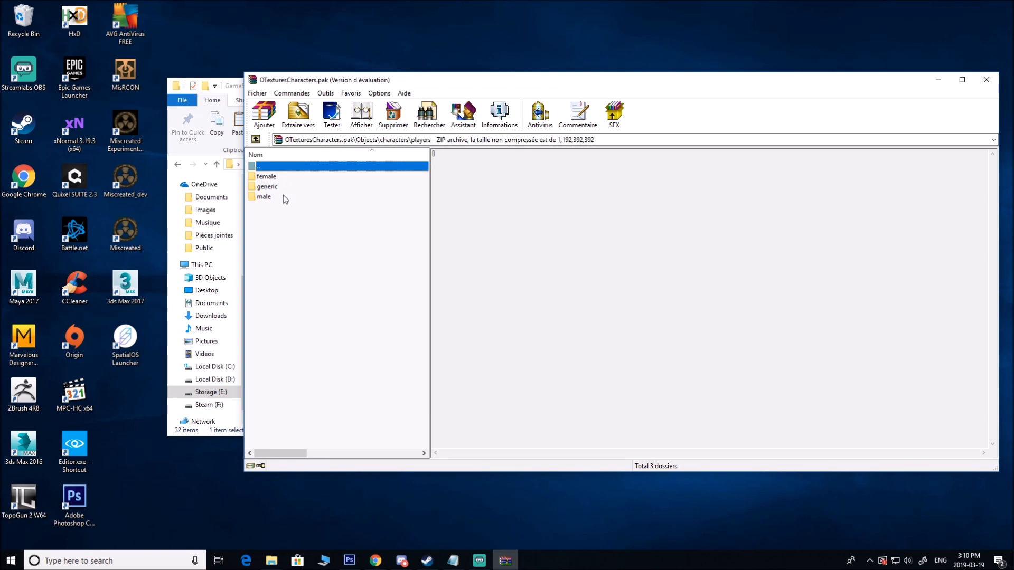
double_click(283, 197)
double_click(290, 297)
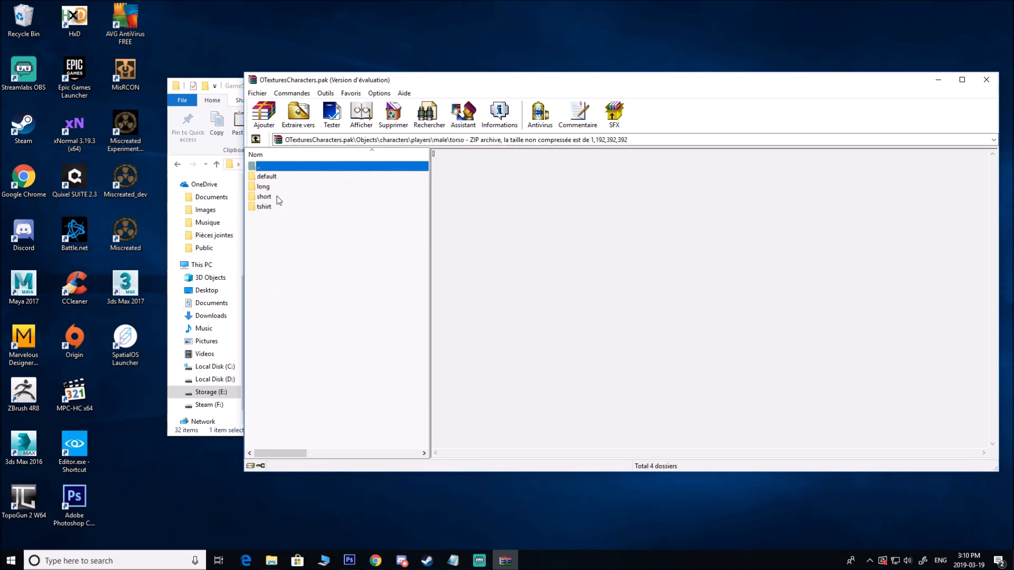
double_click(267, 186)
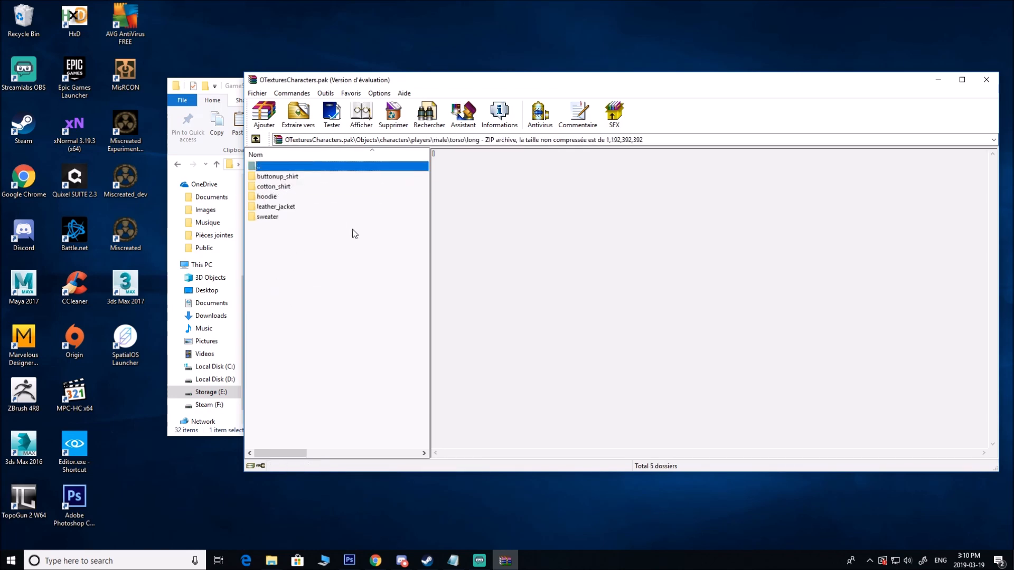
double_click(293, 209)
double_click(284, 176)
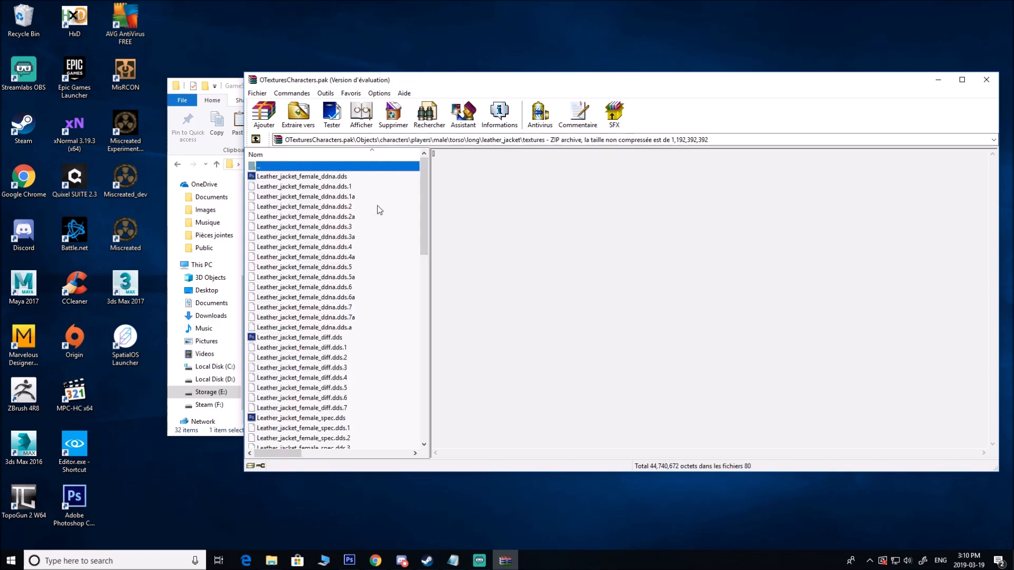
Step: Find and select Leather_jacket_male_diff.dds among the leather jacket textures
scroll(394, 249, "down", 6)
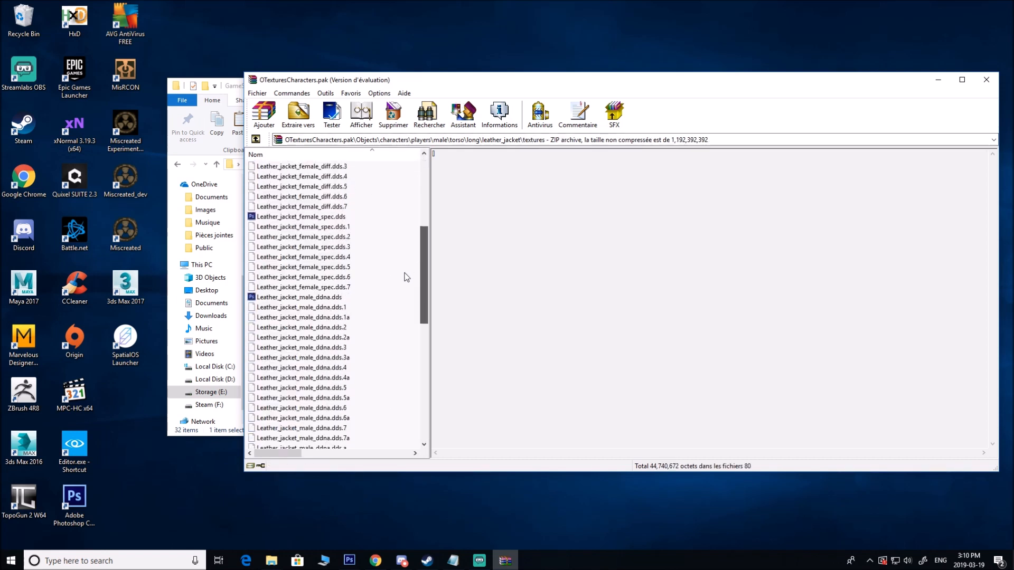
scroll(406, 276, "down", 8)
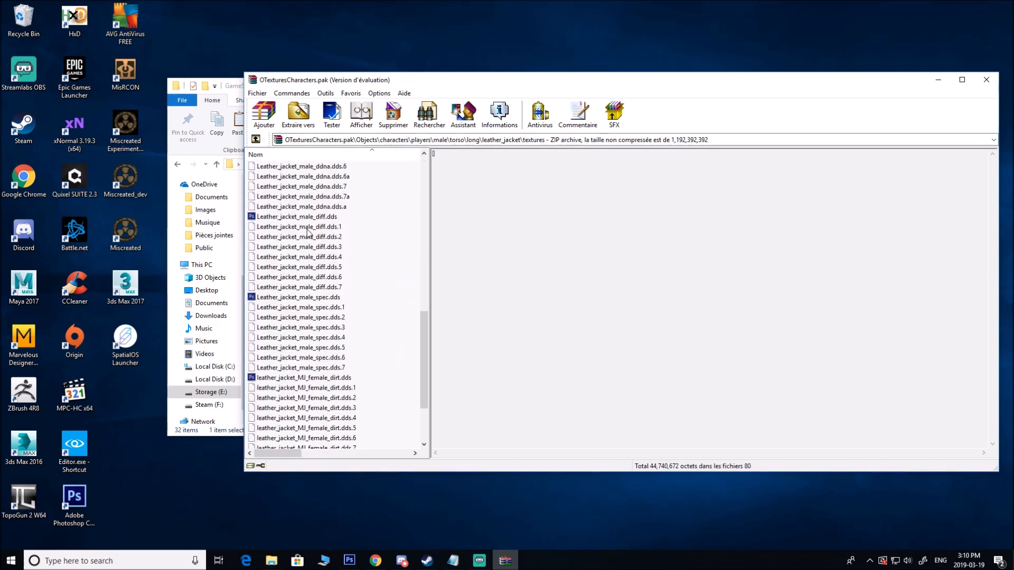
left_click(298, 217)
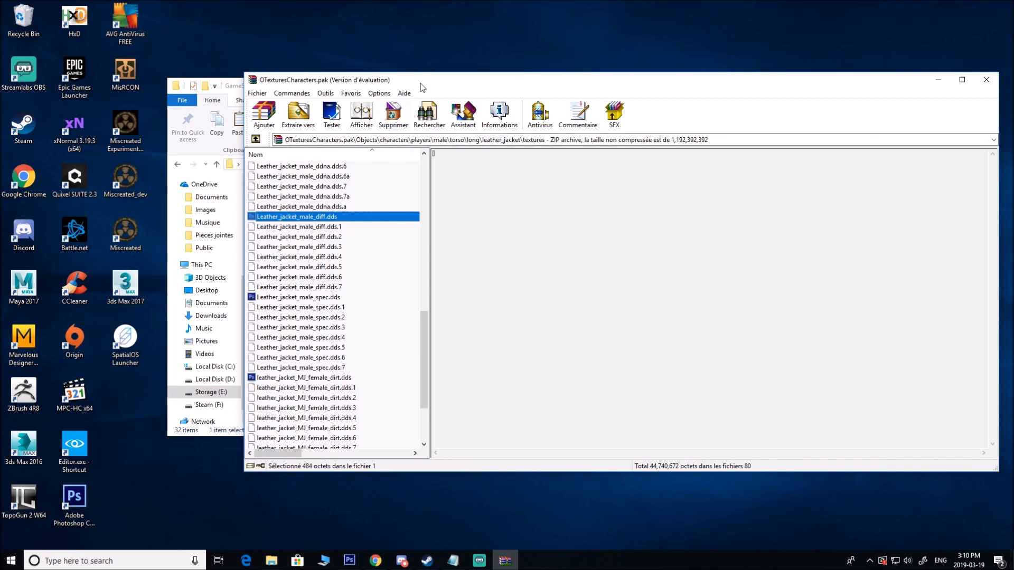
Step: Arrange the archive and File Explorer windows side by side and open the Modding\star-citizen-texture-converter-v1-3 folder
left_click_drag(419, 83, 725, 79)
left_click(179, 165)
left_click(178, 165)
left_click_drag(402, 86, 289, 87)
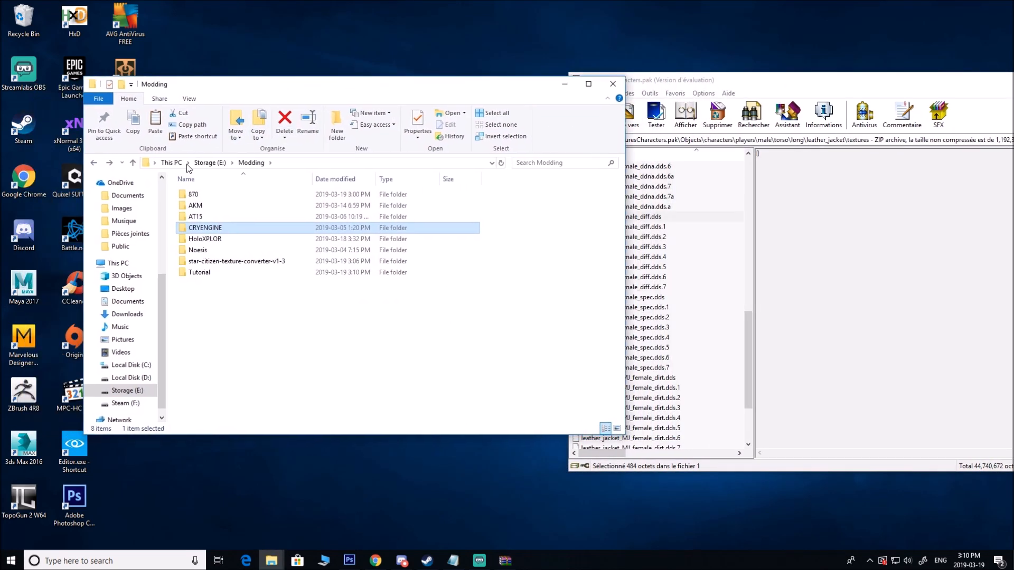
left_click(225, 262)
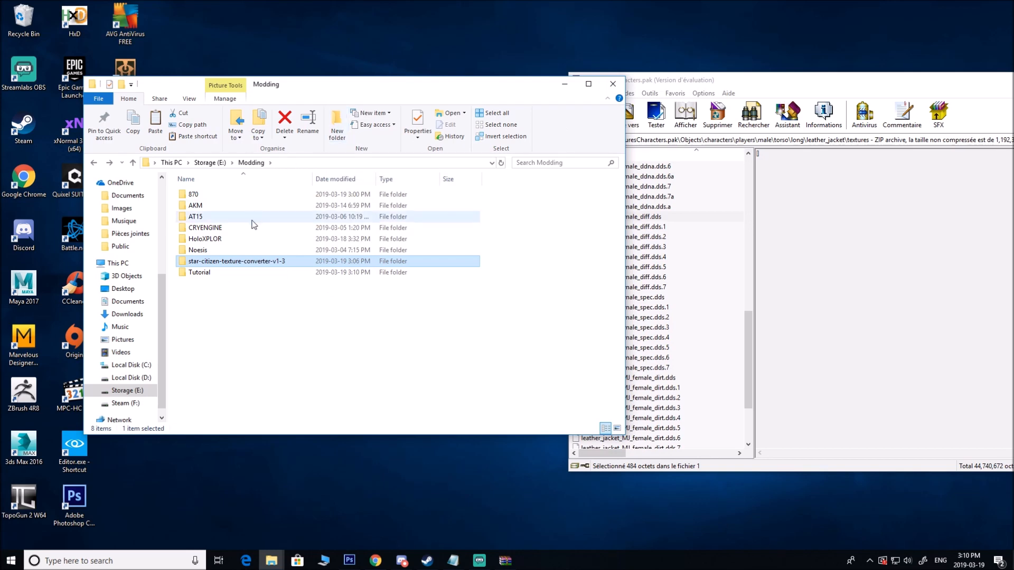
left_click_drag(357, 88, 303, 85)
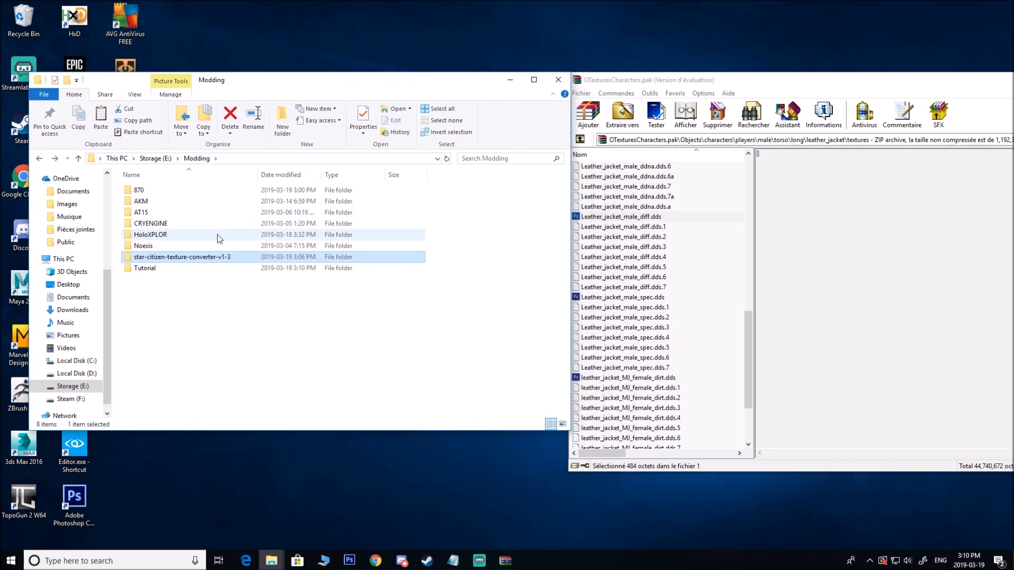
double_click(198, 261)
Step: Extract Leather_jacket_male_diff.dds and its .dds.1 to .dds.7 parts from the archive into the star-citizen-texture-converter-v1-3 folder
left_click(620, 150)
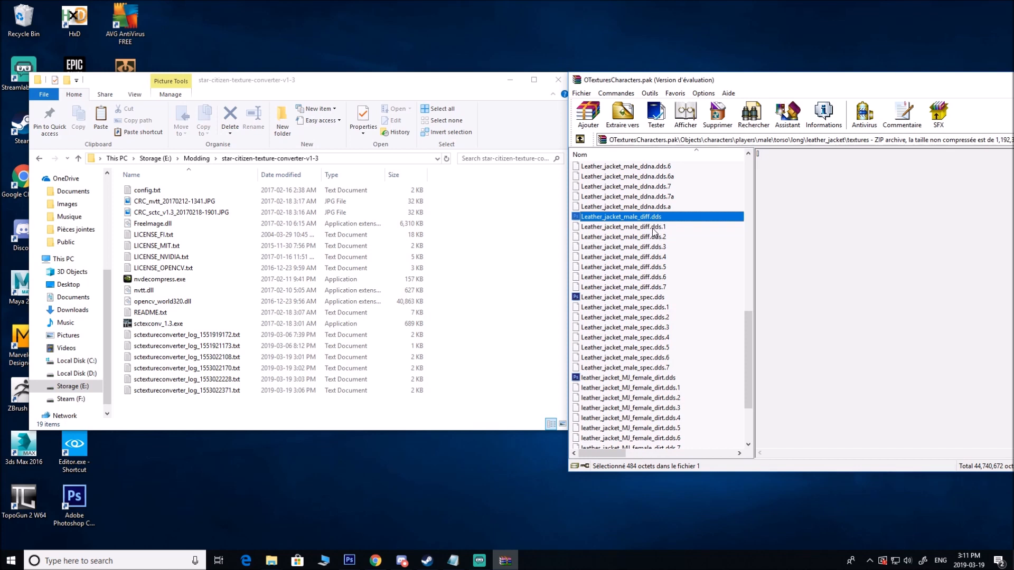
left_click(658, 288, "shift")
left_click_drag(654, 230, 347, 254)
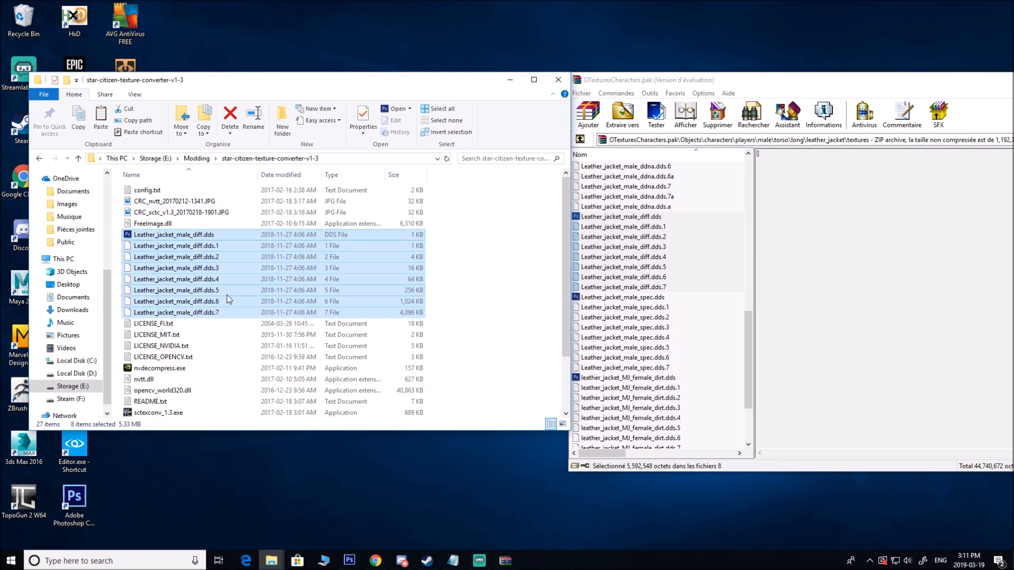
Step: Run sctexconv_1.3.exe to convert the diffuse texture to TIF, close the converter, and select Leather_jacket_male_diff.TIF
scroll(206, 250, "down", 2)
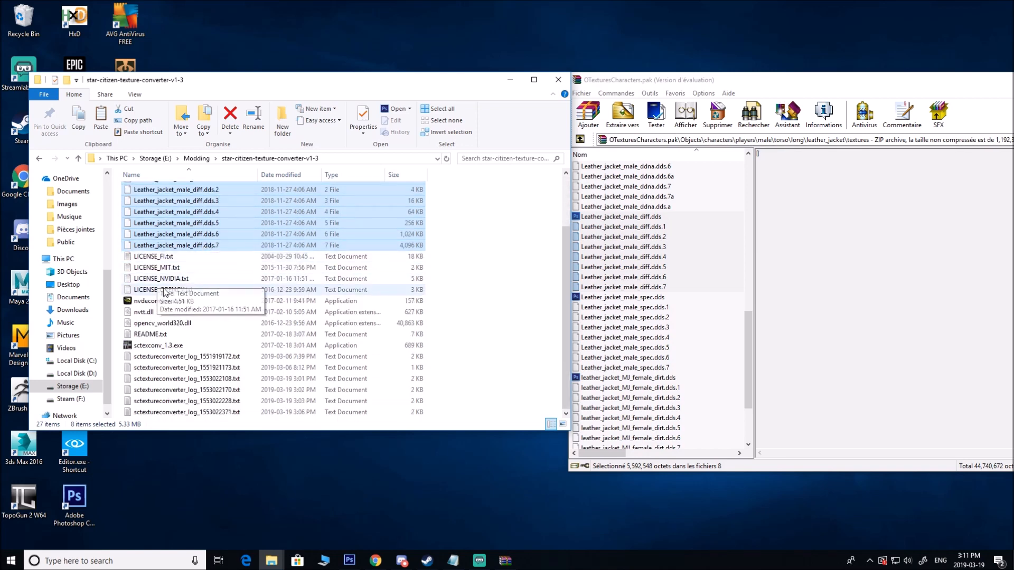
left_click(197, 346)
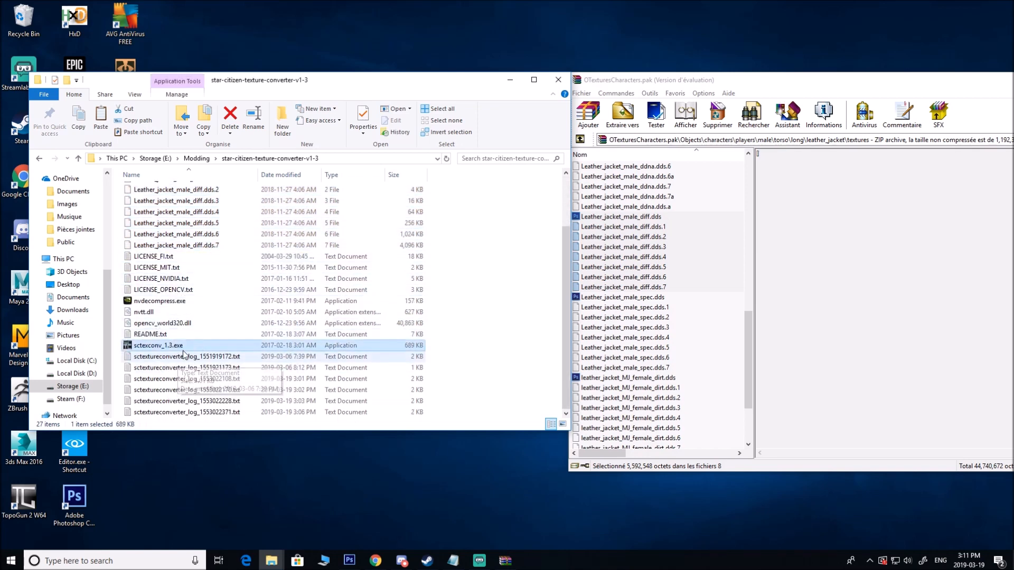
double_click(194, 344)
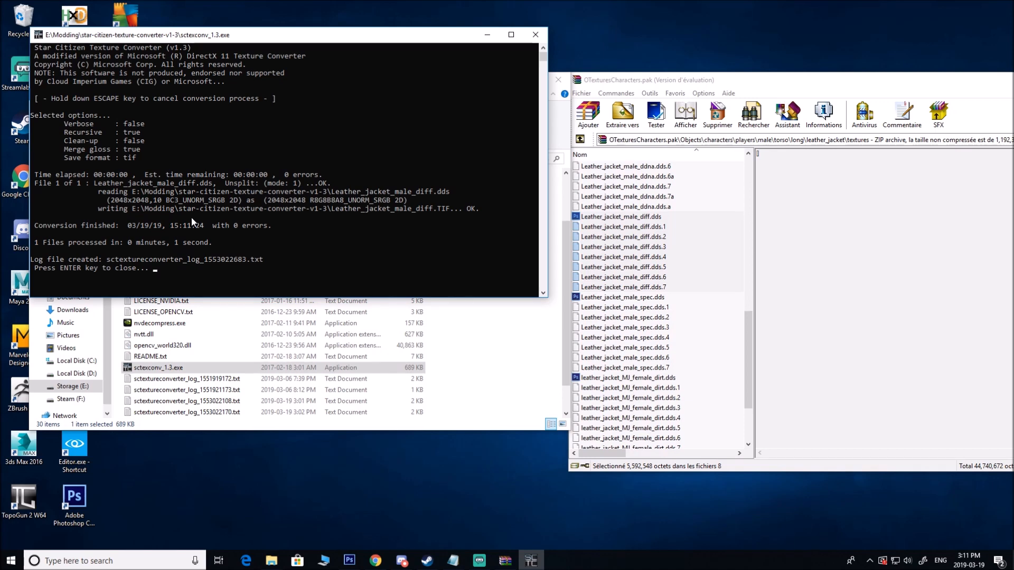
key("Return")
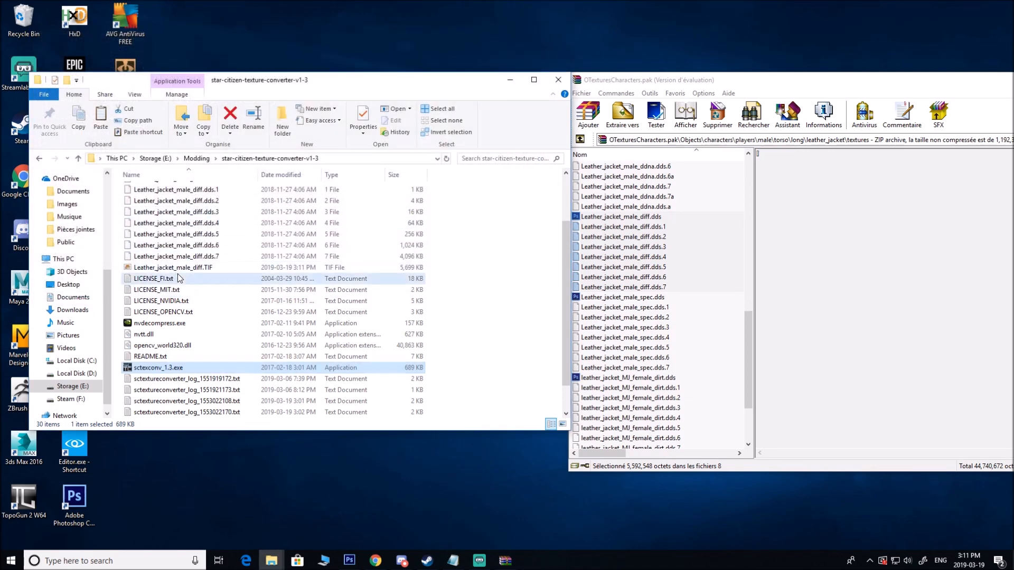
left_click(200, 268)
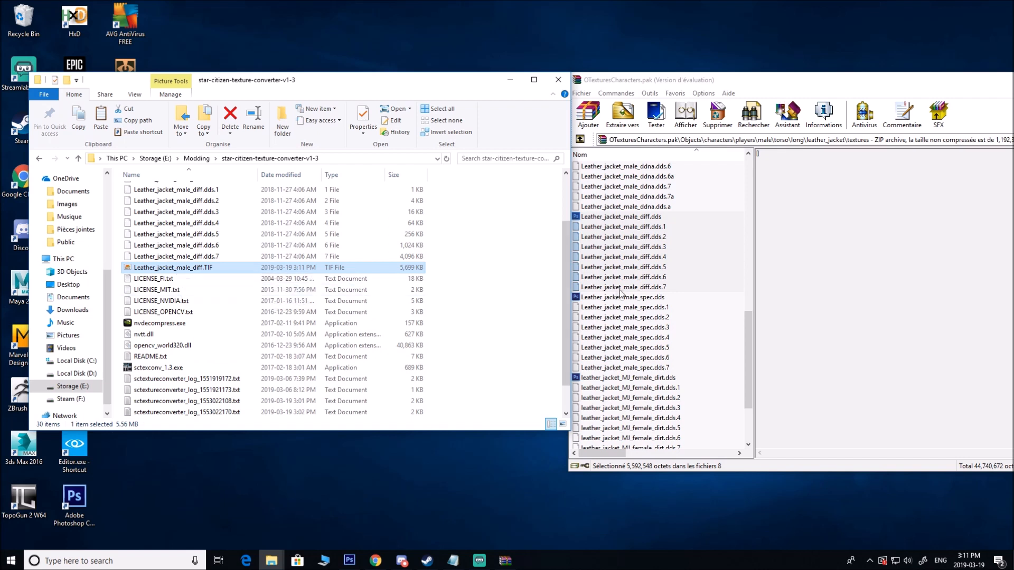
left_click(631, 297)
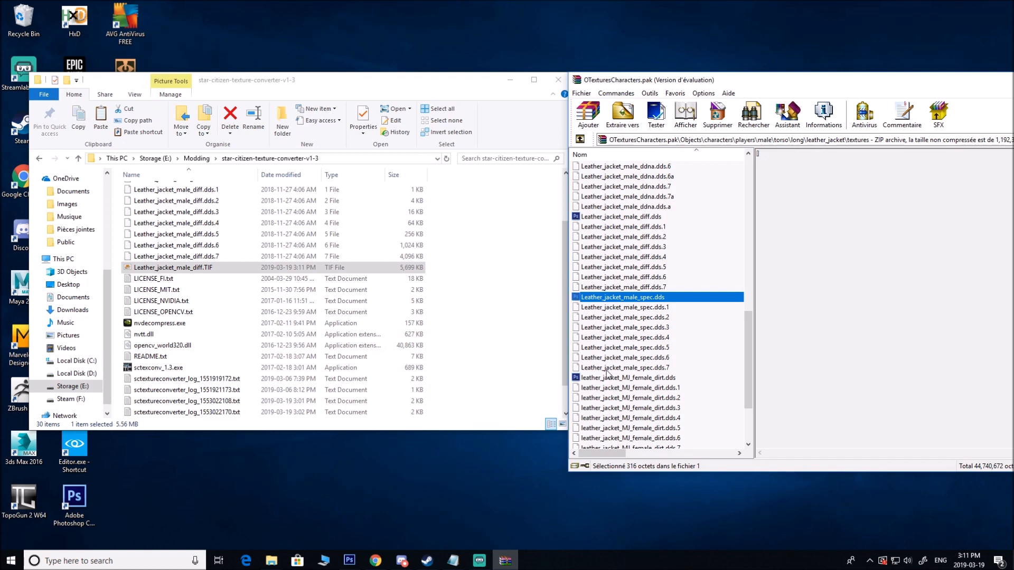
scroll(607, 374, "down", 3)
scroll(610, 377, "up", 5)
scroll(610, 380, "up", 3)
scroll(617, 364, "down", 8)
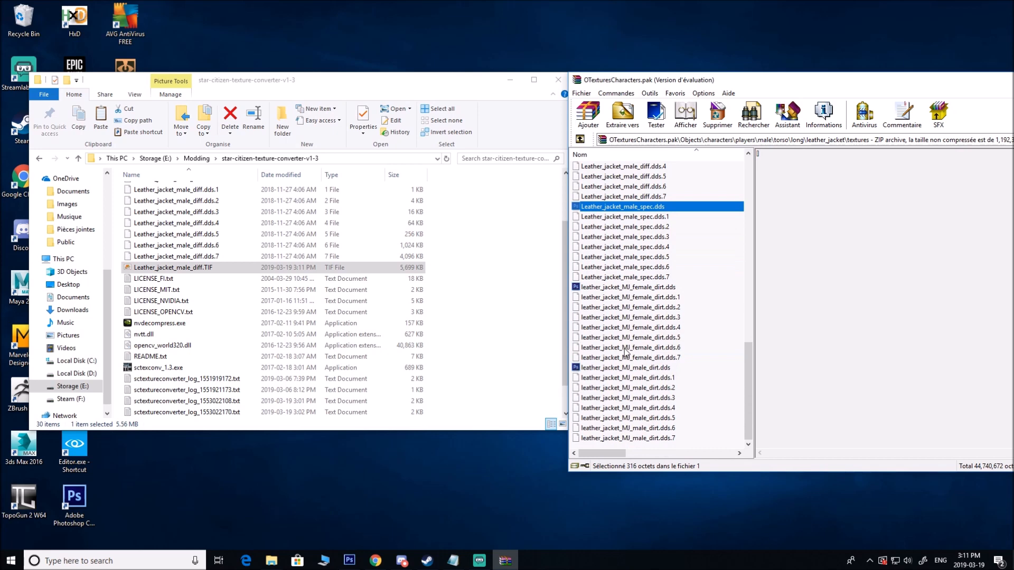
scroll(625, 351, "up", 2)
left_click(616, 277)
left_click(637, 270)
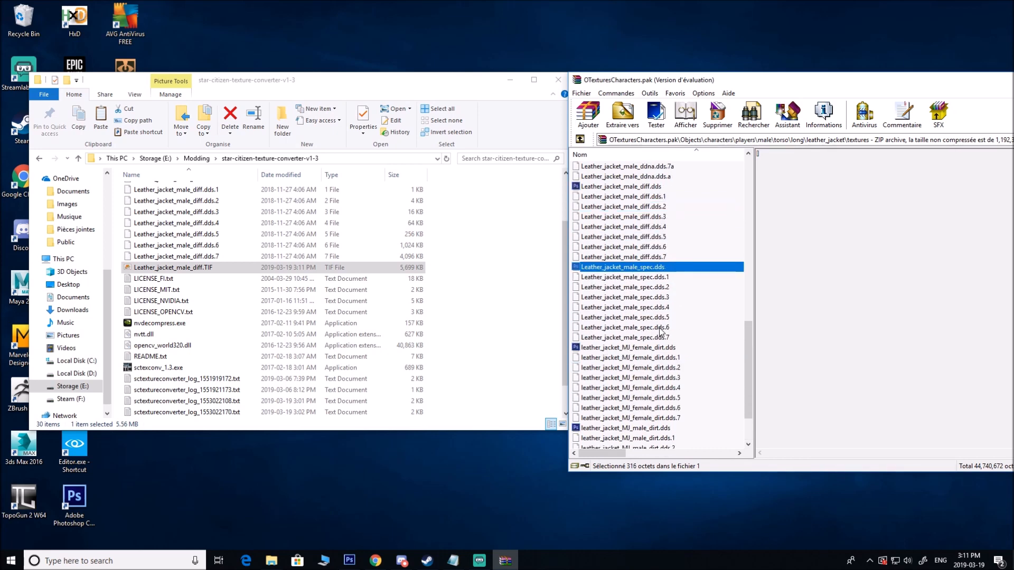
left_click(654, 338, "shift")
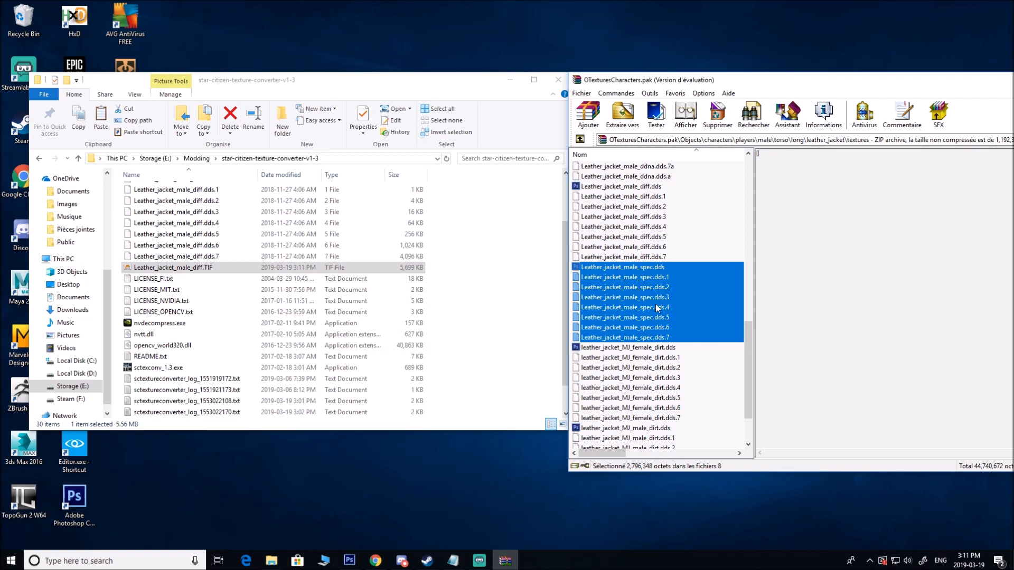
Step: Delete Leather_jacket_male_diff.dds and its .dds.1 to .dds.7 parts from the converter folder, keeping the TIF
left_click(243, 257)
scroll(242, 259, "up", 2)
left_click(169, 237, "shift")
key("Delete")
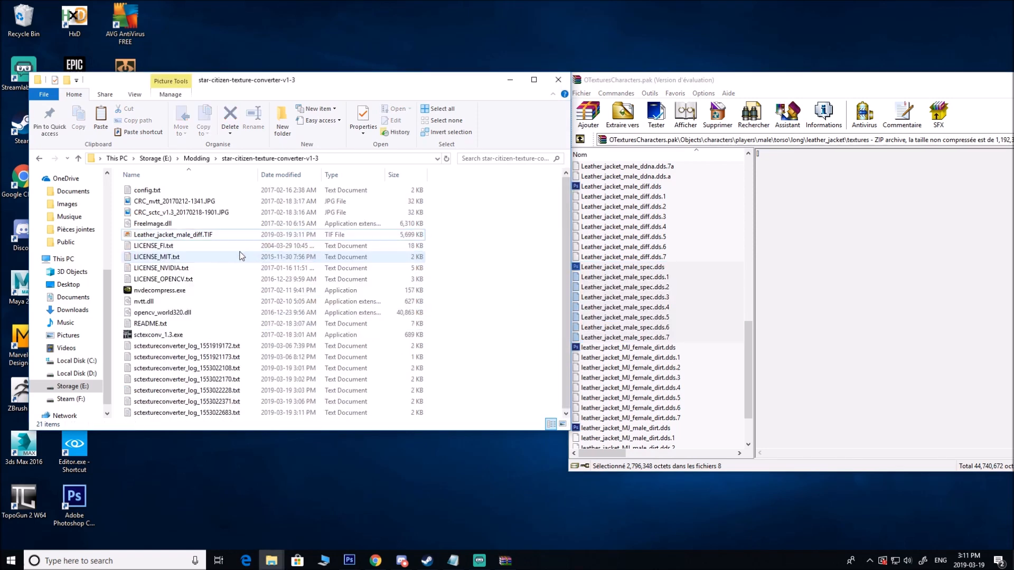
Step: Extract Leather_jacket_male_spec.dds and its .dds.1 to .dds.7 parts from the archive into the converter folder
left_click(649, 277)
left_click(652, 267)
left_click(652, 336, "shift")
left_click_drag(647, 311, 484, 321)
Step: Extract Leather_jacket_male_ddna.dds and all its numbered and "a"-suffixed parts from the archive into the star-citizen-texture-converter-v1-3 folder
scroll(621, 265, "up", 2)
scroll(622, 265, "up", 6)
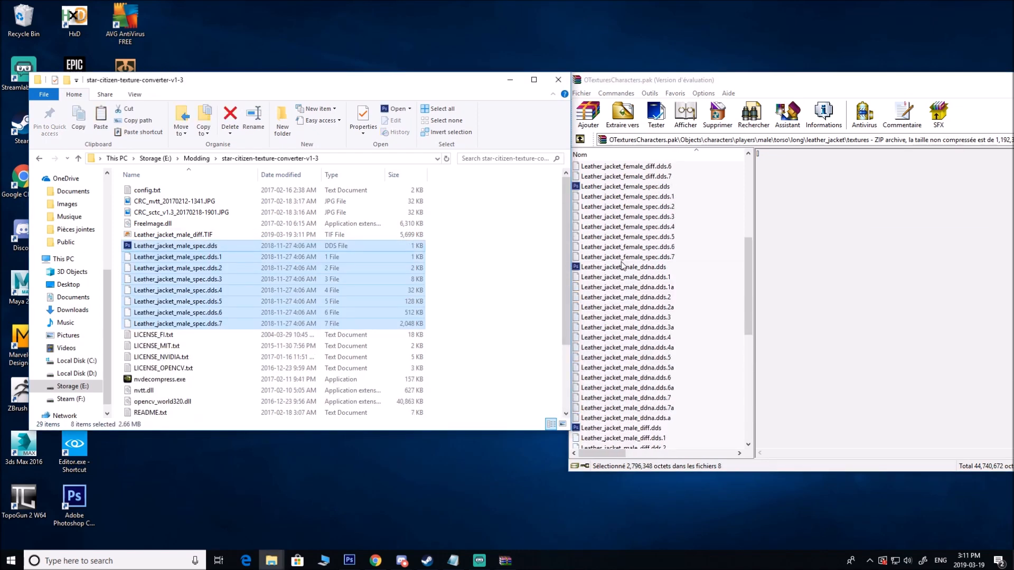
left_click(634, 266)
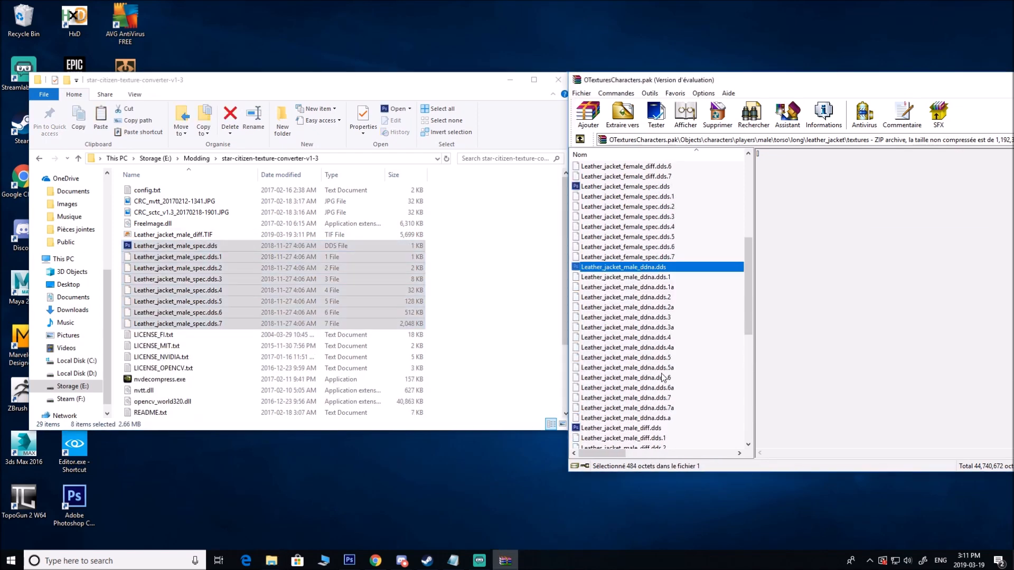
left_click(667, 418, "shift")
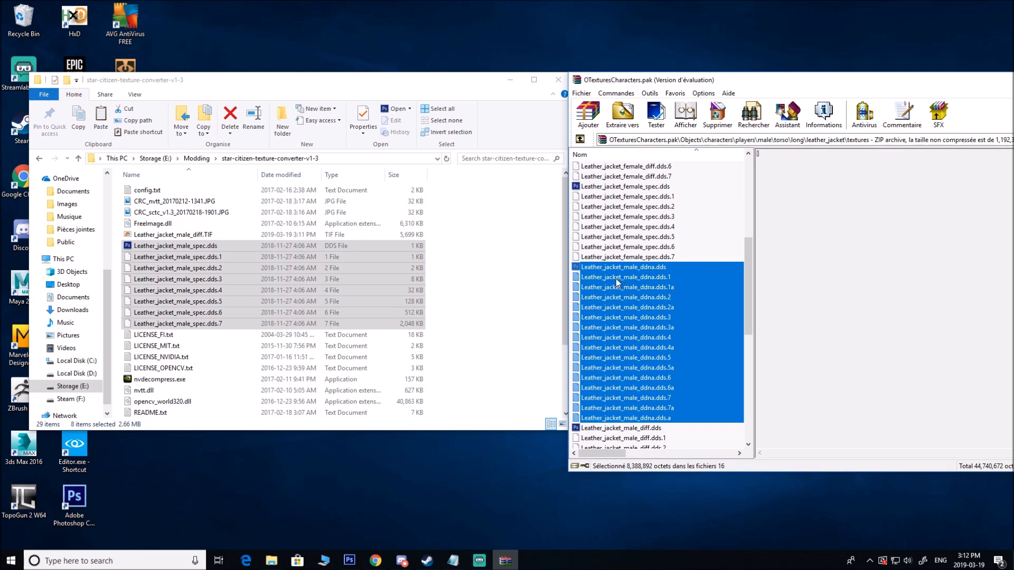
left_click_drag(657, 306, 481, 281)
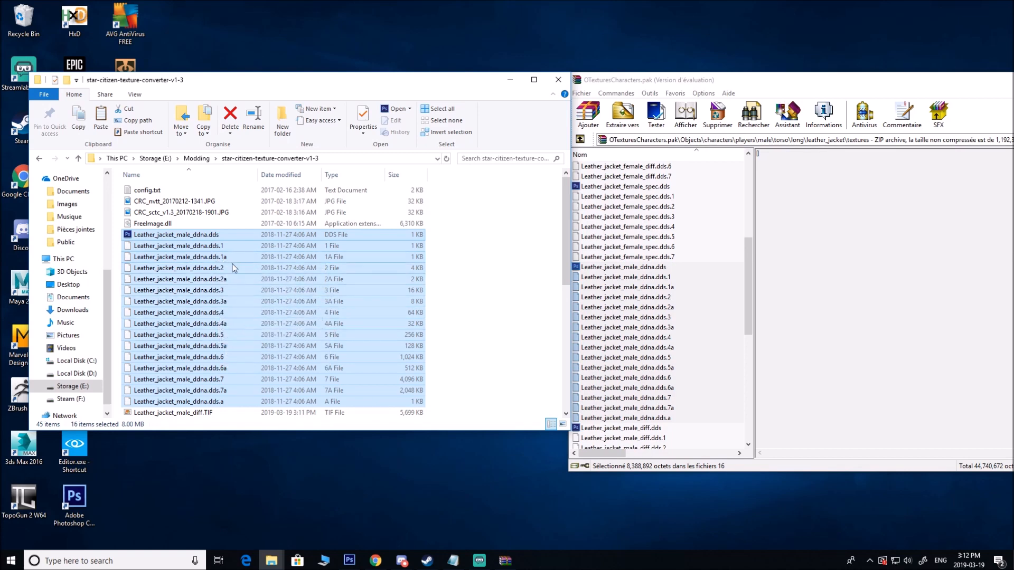
Step: Run sctexconv_1.3.exe to convert the extracted ddna and spec textures to TIF, and close the converter once it finishes
scroll(245, 314, "down", 2)
scroll(652, 335, "down", 8)
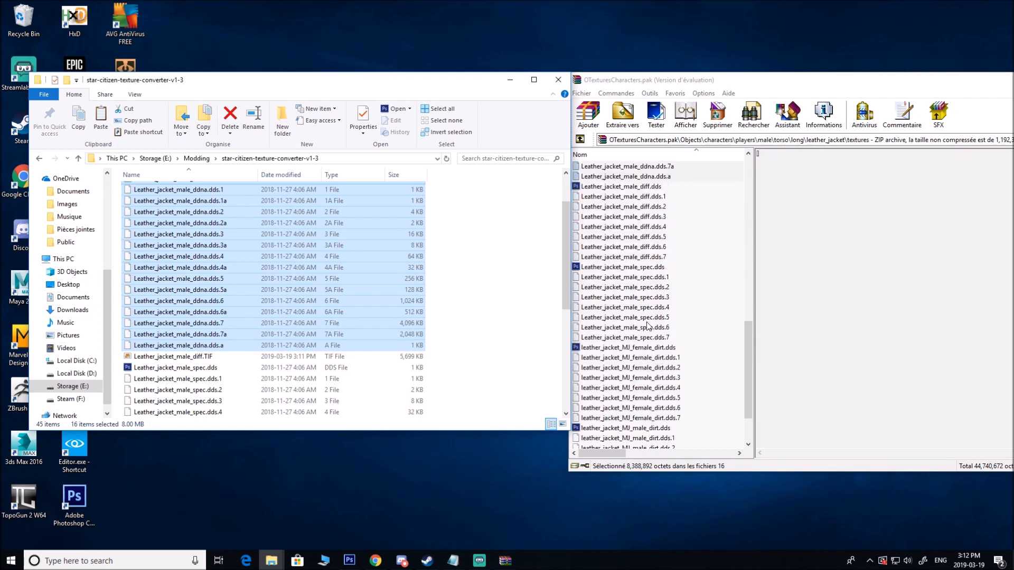
scroll(359, 319, "up", 2)
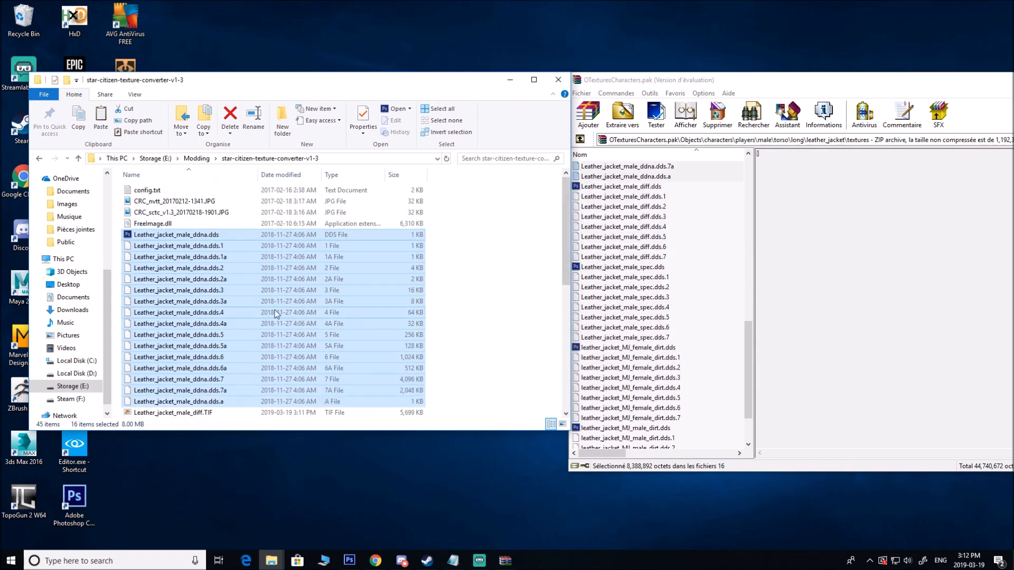
scroll(274, 314, "down", 5)
left_click(221, 258)
scroll(203, 301, "down", 1)
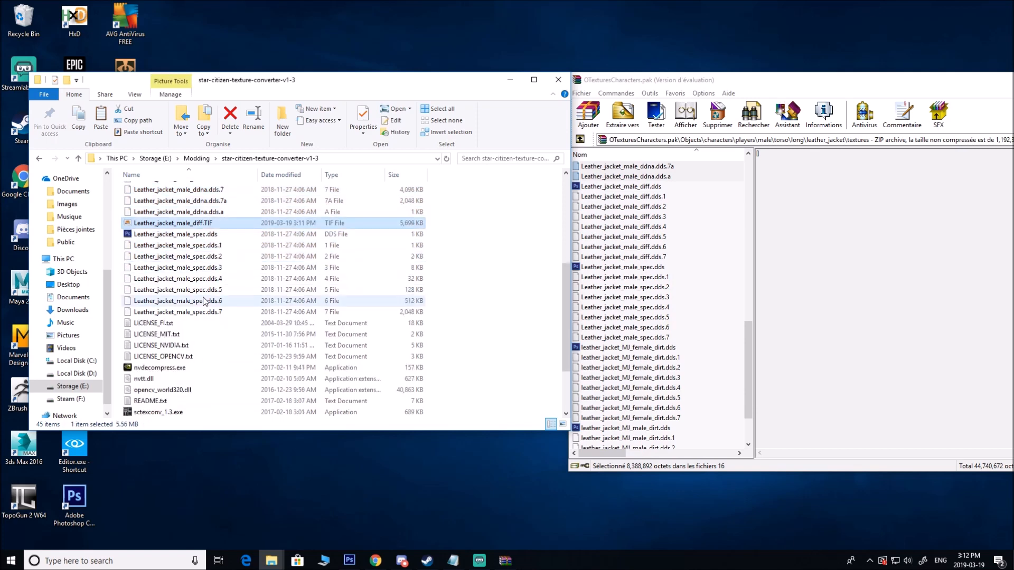
scroll(204, 301, "down", 2)
double_click(175, 346)
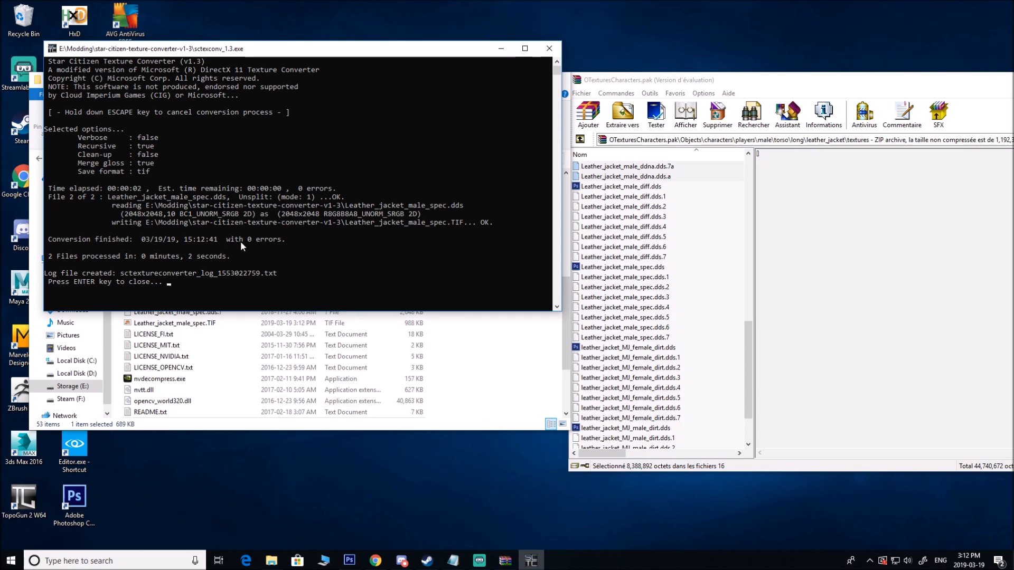
key("Return")
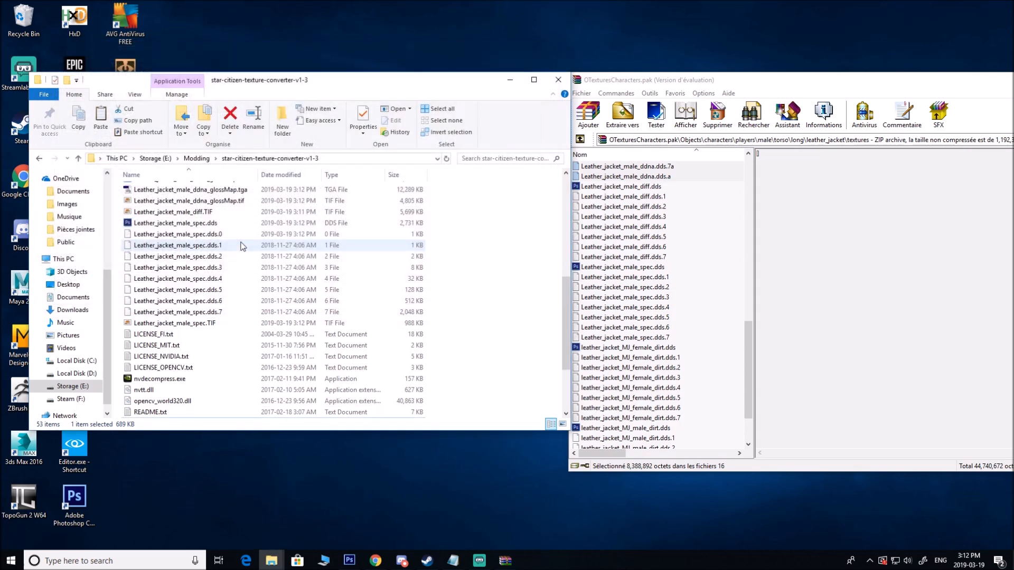
Step: Check the converter folder for the jacket's spec, diff, ddna_glossMap and ddna TIF files, and select Leather_jacket_male_spec.TIF
left_click(210, 322)
left_click(208, 212)
scroll(210, 234, "up", 1)
left_click(209, 232)
scroll(208, 232, "up", 1)
left_click(206, 232)
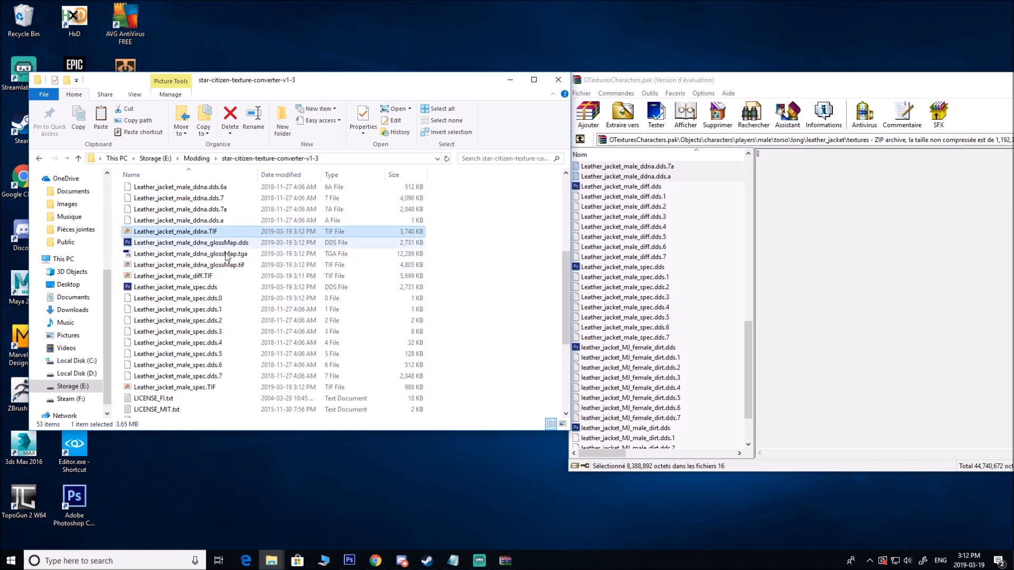
scroll(186, 377, "down", 1)
left_click(206, 357)
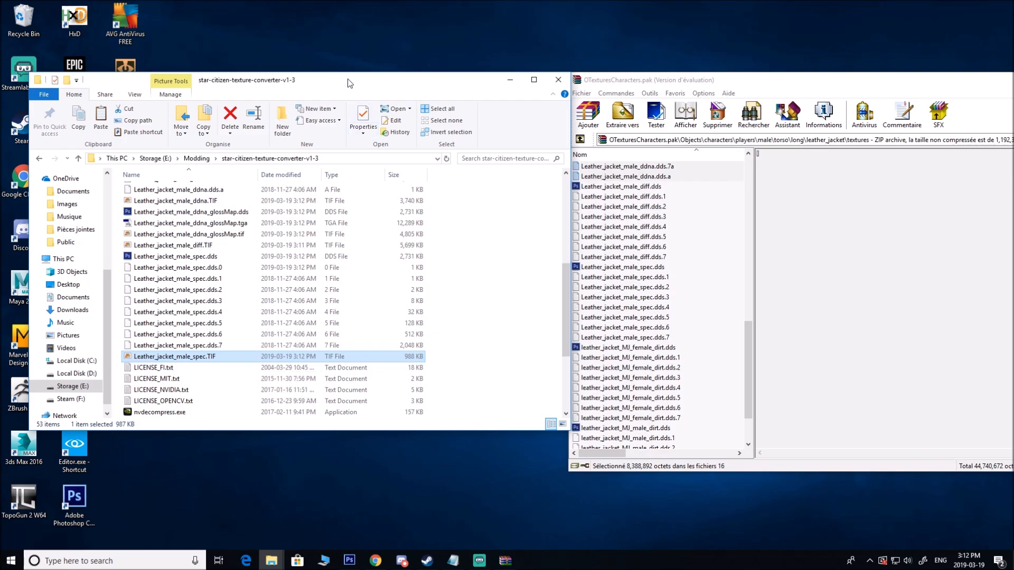
Step: Switch to Photoshop and open Leather_jacket_male_spec.TIF from the converter folder
left_click_drag(335, 82, 1013, 82)
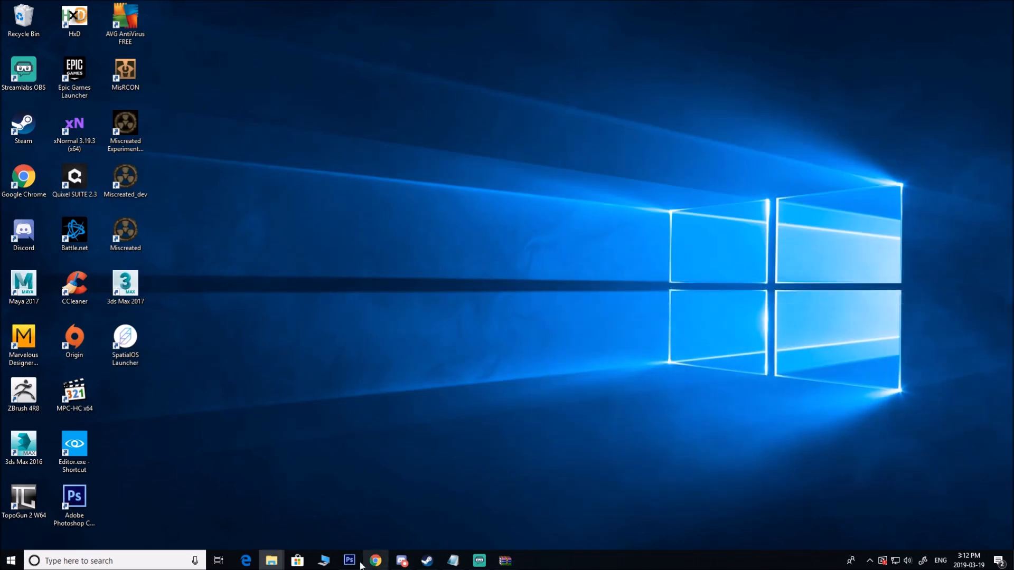
left_click(349, 560)
left_click(271, 560)
left_click_drag(720, 109, 675, 103)
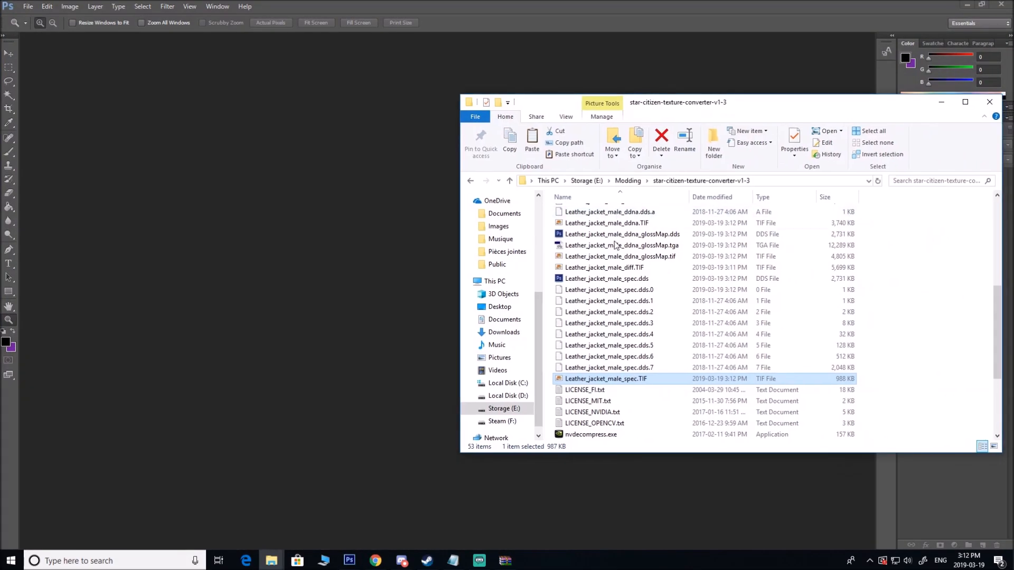
left_click_drag(606, 379, 338, 237)
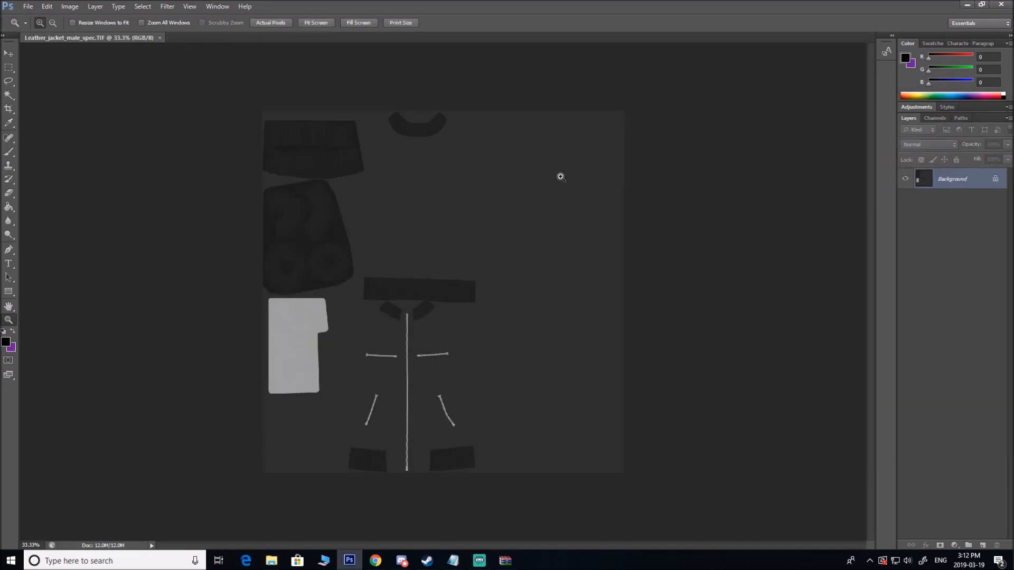
Step: Examine the zippers, ribbed bands and light panel of the spec texture up close, and return to the full image
left_click(443, 244)
left_click(342, 340)
left_click(378, 269, "alt")
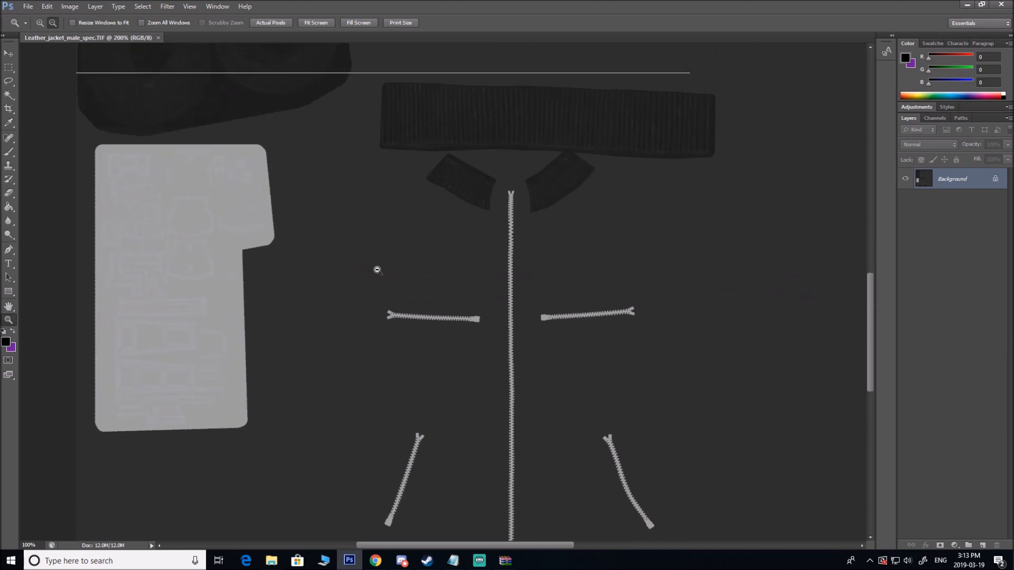
left_click(378, 269, "alt")
left_click(378, 269, "alt")
left_click_drag(427, 216, 400, 294)
left_click(400, 294, "alt")
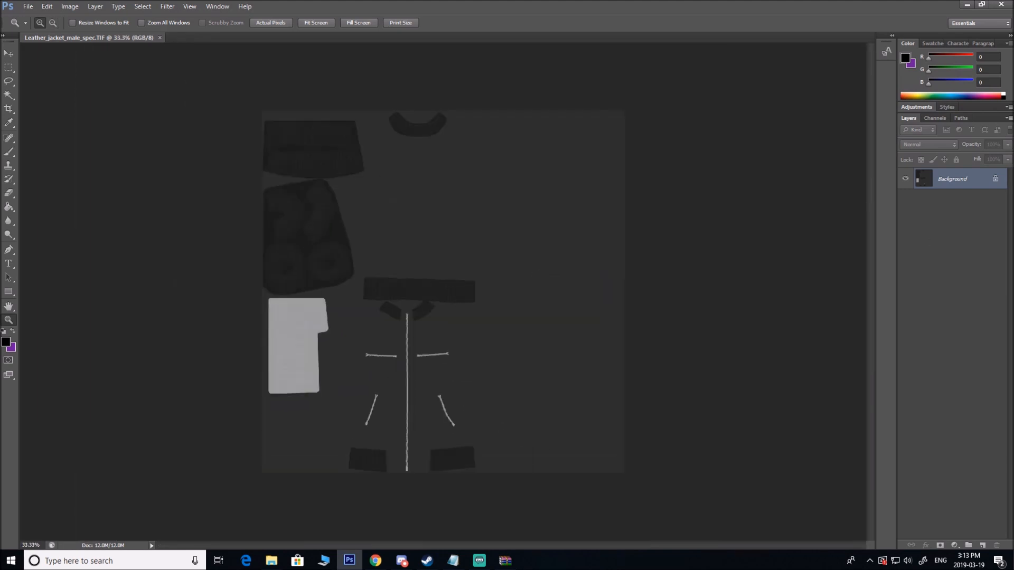
Step: Open Leather_jacket_male_diff.TIF and Leather_jacket_male_ddna_glossMap.tif from the converter folder as separate Photoshop documents
mouse_move(271, 561)
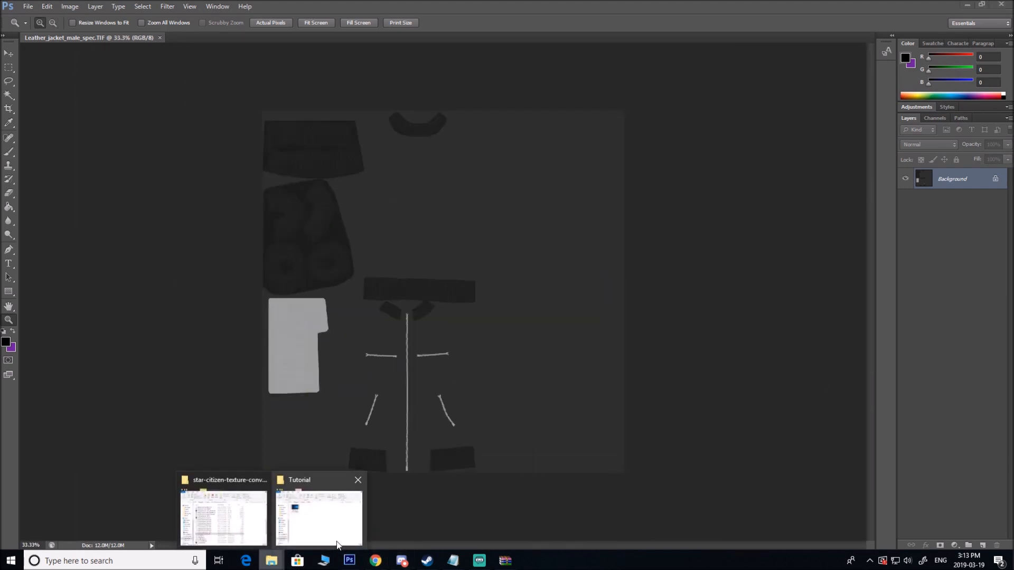
left_click(234, 525)
left_click_drag(613, 268, 197, 38)
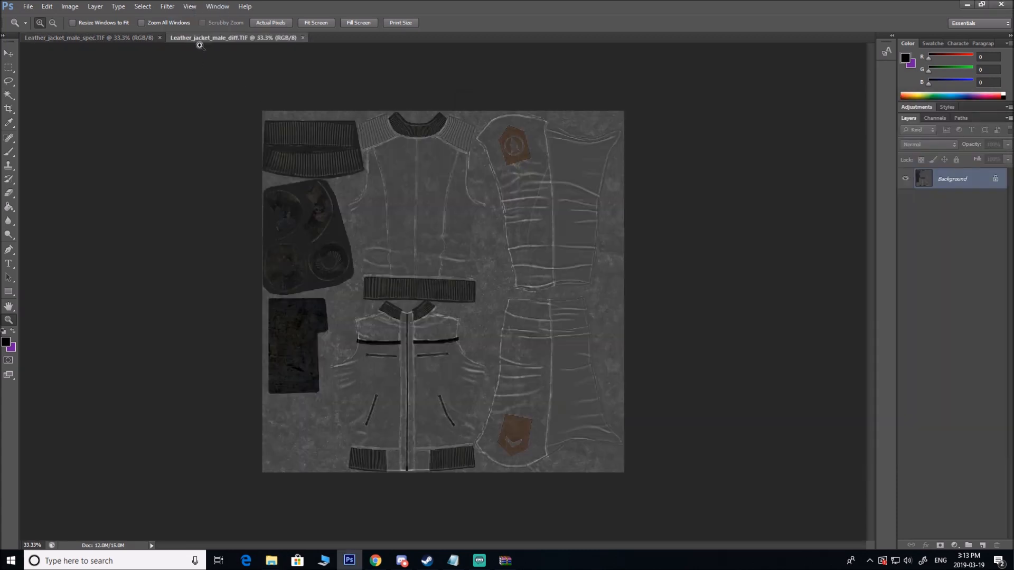
mouse_move(279, 560)
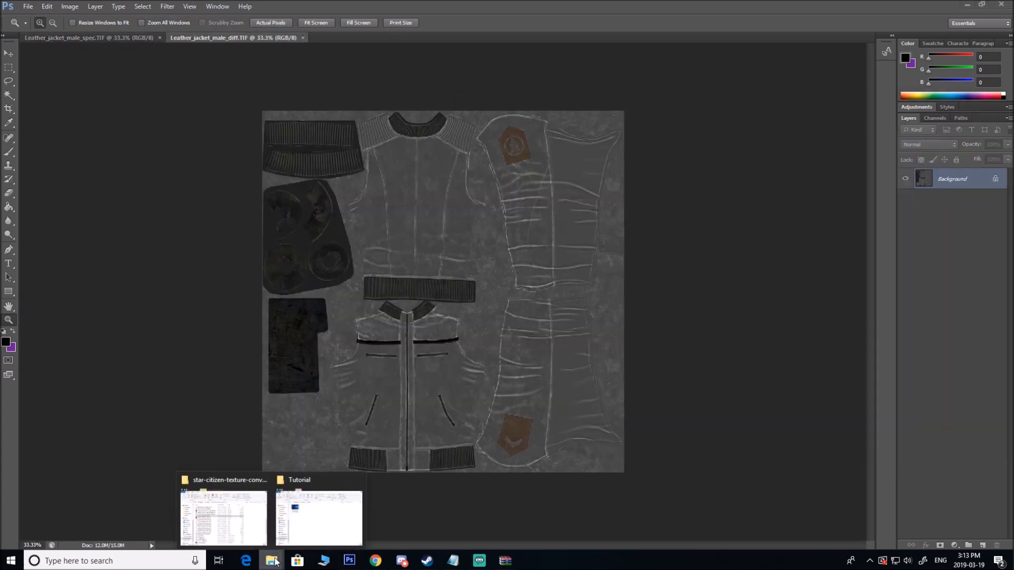
left_click(232, 523)
left_click_drag(623, 258, 354, 41)
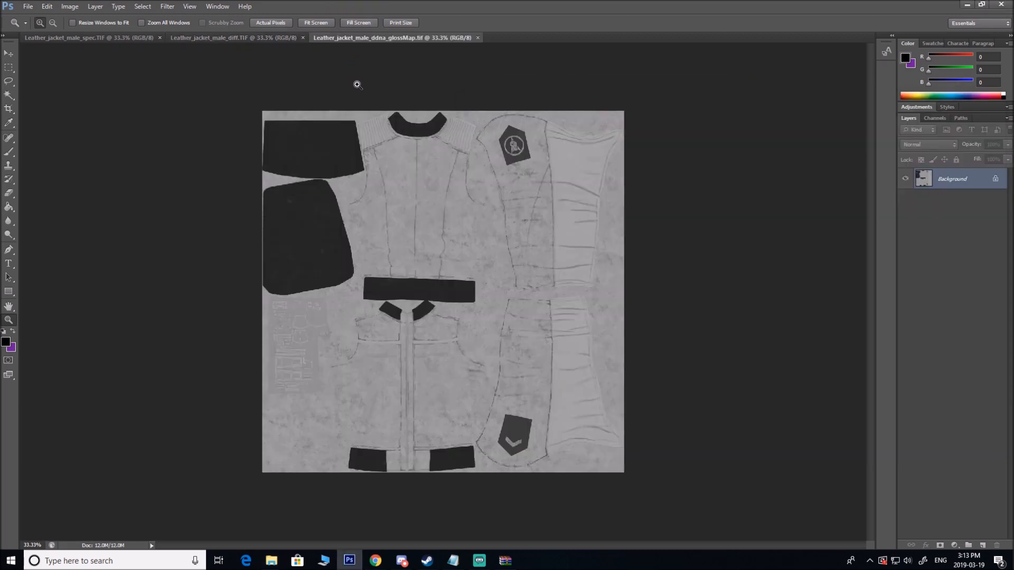
Step: Open the normal map Leather_jacket_male_ddna.TIF from the converter folder as another Photoshop document
mouse_move(271, 561)
left_click(240, 492)
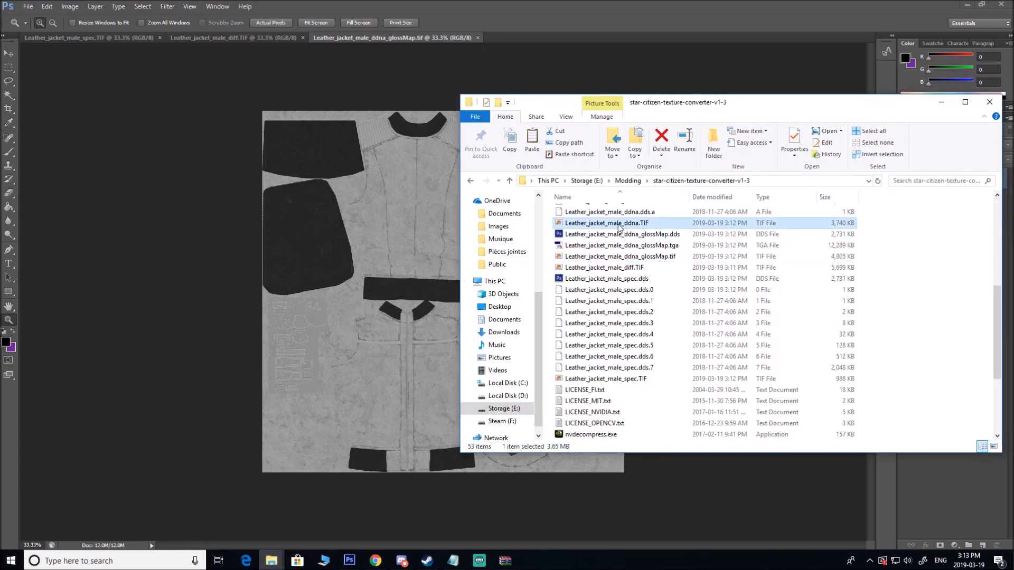
left_click(533, 42)
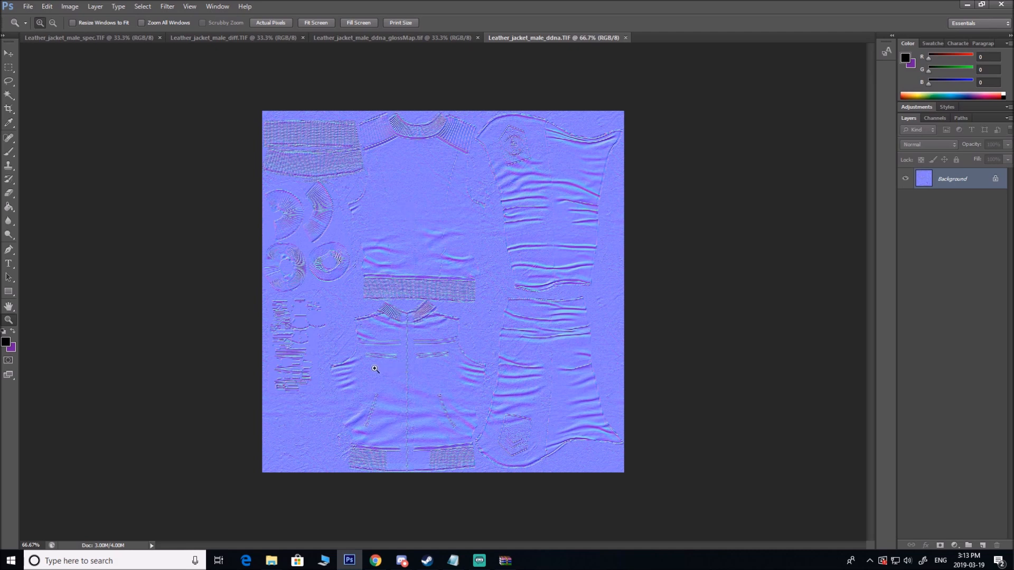
Step: Examine the seams, zippers, ribbing and wrinkles across the ddna normal map, and close its document
left_click(391, 368)
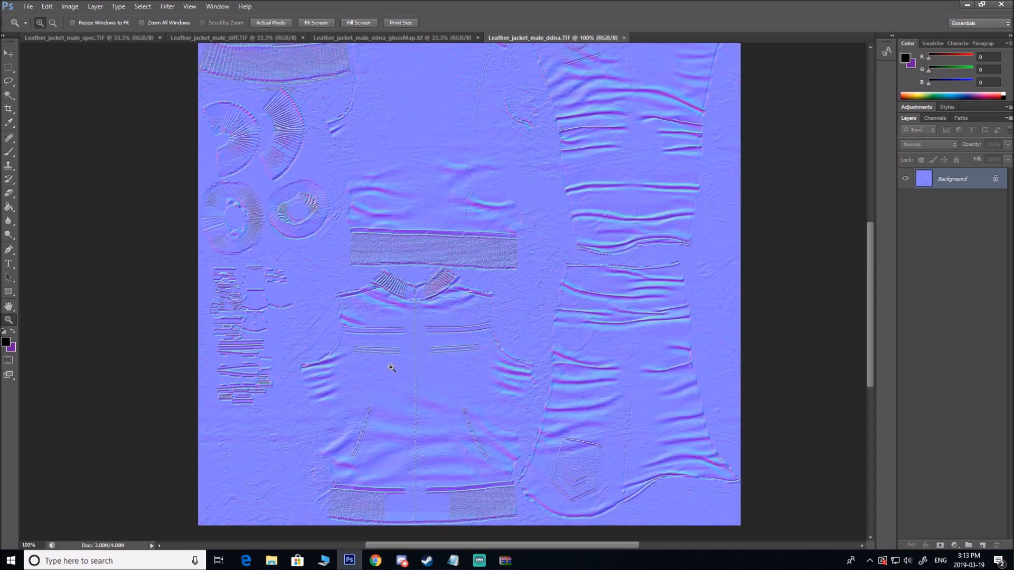
left_click(391, 368)
left_click(388, 359)
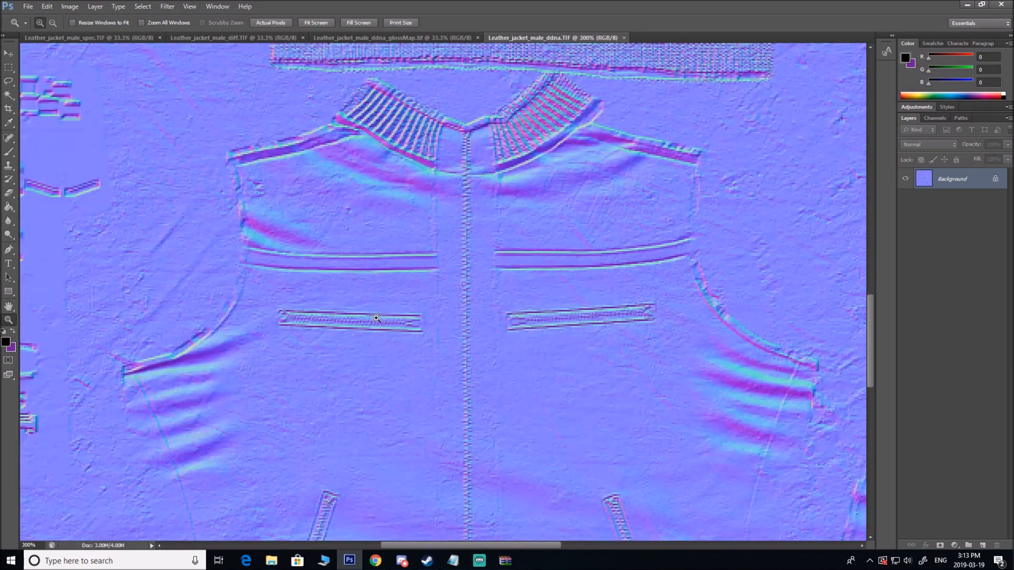
left_click(390, 275)
left_click(370, 306, "alt")
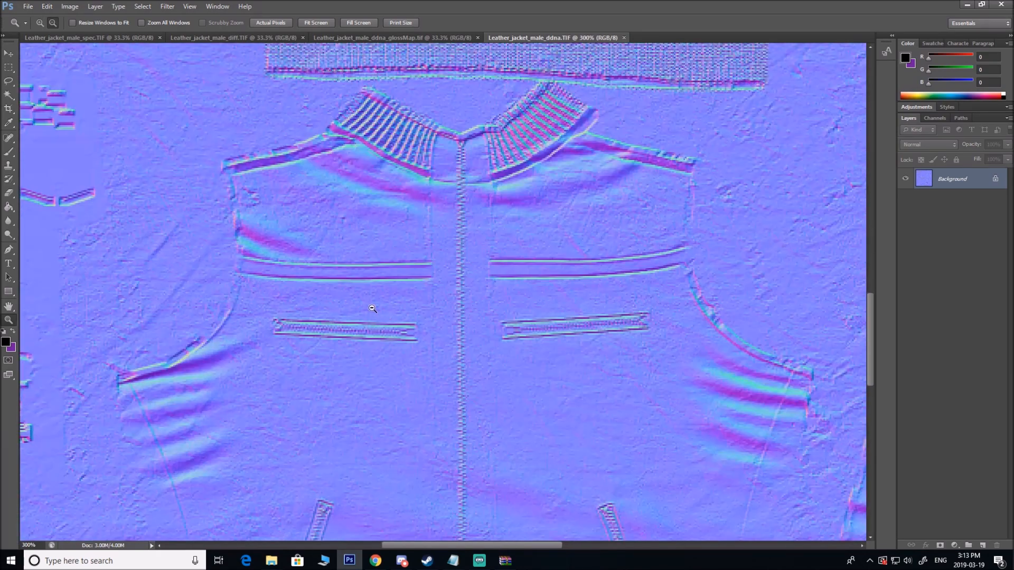
left_click(373, 309, "alt")
left_click_drag(378, 377, 396, 262)
left_click(409, 287, "alt")
left_click(423, 229)
left_click(424, 228)
left_click(424, 228)
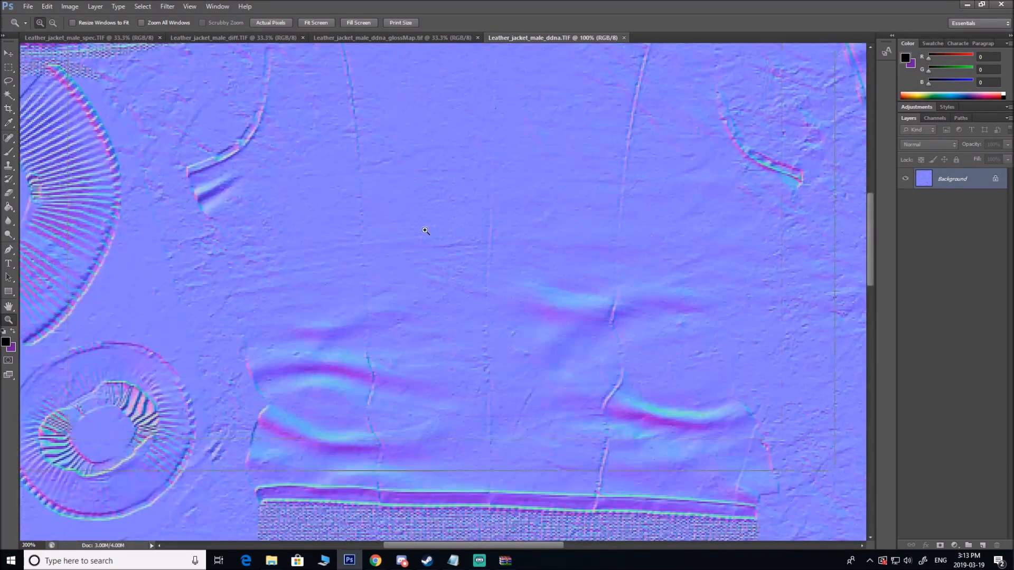
left_click(434, 259, "alt")
left_click(435, 260, "alt")
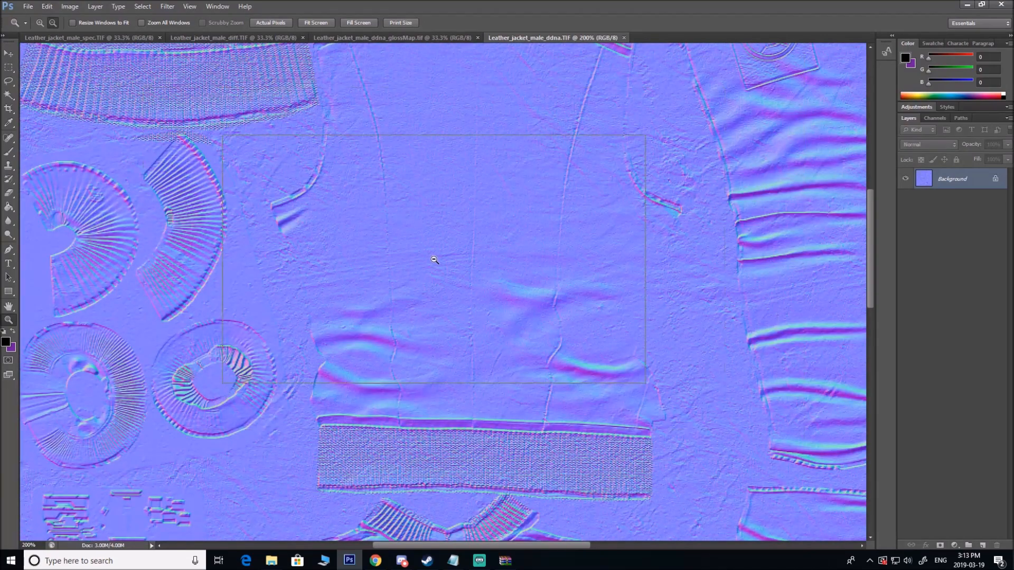
left_click(434, 260, "alt")
left_click_drag(409, 221, 404, 255)
left_click(405, 256)
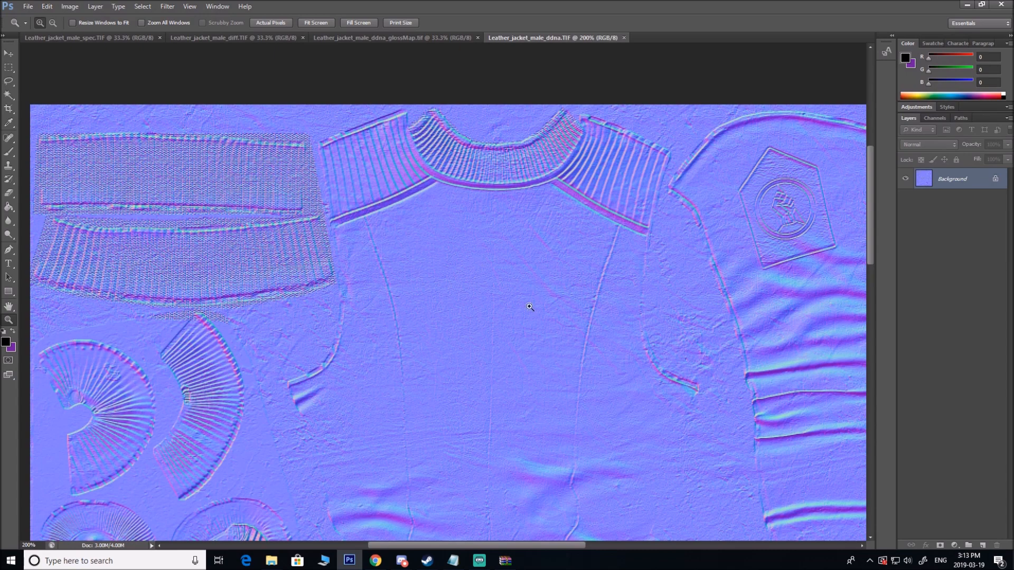
left_click(436, 334, "alt")
left_click(437, 334, "alt")
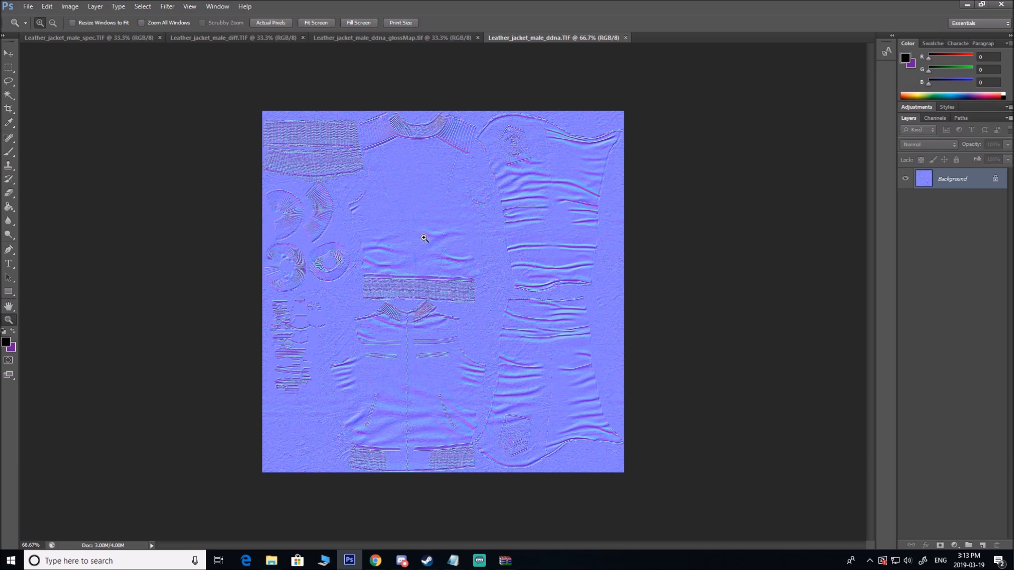
left_click(625, 37)
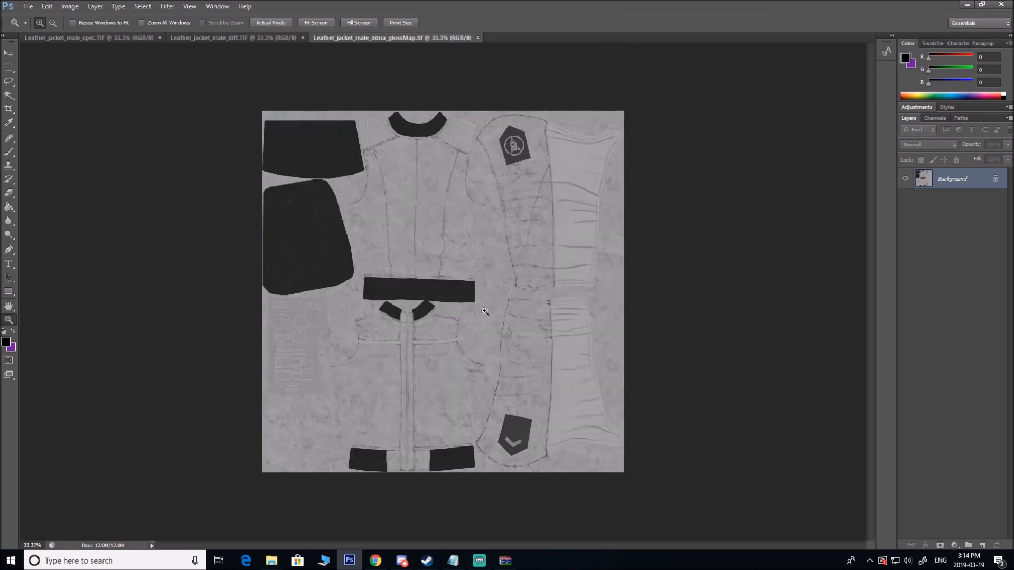
Step: Compare the open diff, spec and glossMap textures, and view the diff texture at 50%
left_click(245, 39)
left_click(139, 39)
left_click(227, 40)
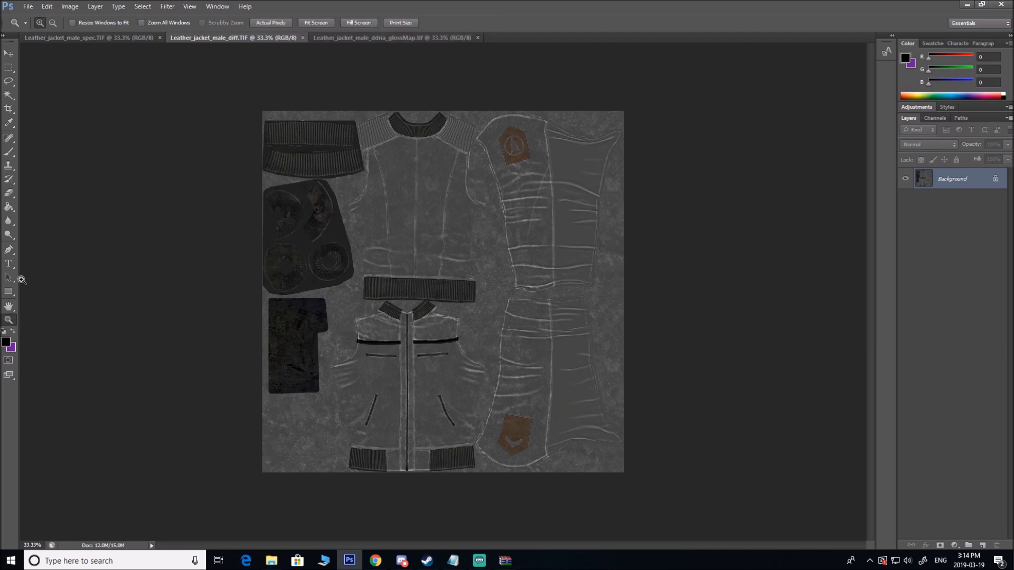
left_click(356, 37)
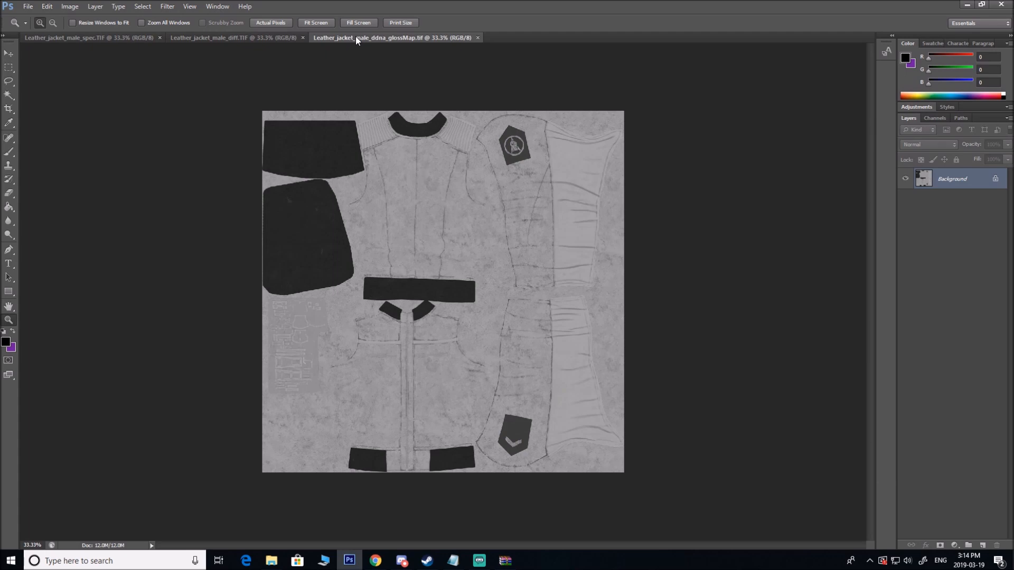
left_click(133, 36)
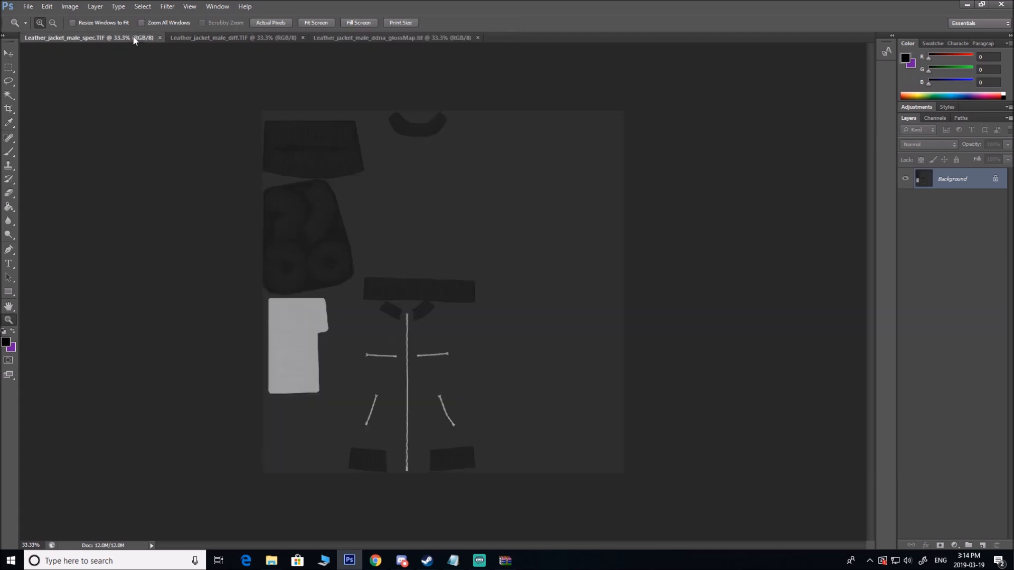
left_click(218, 37)
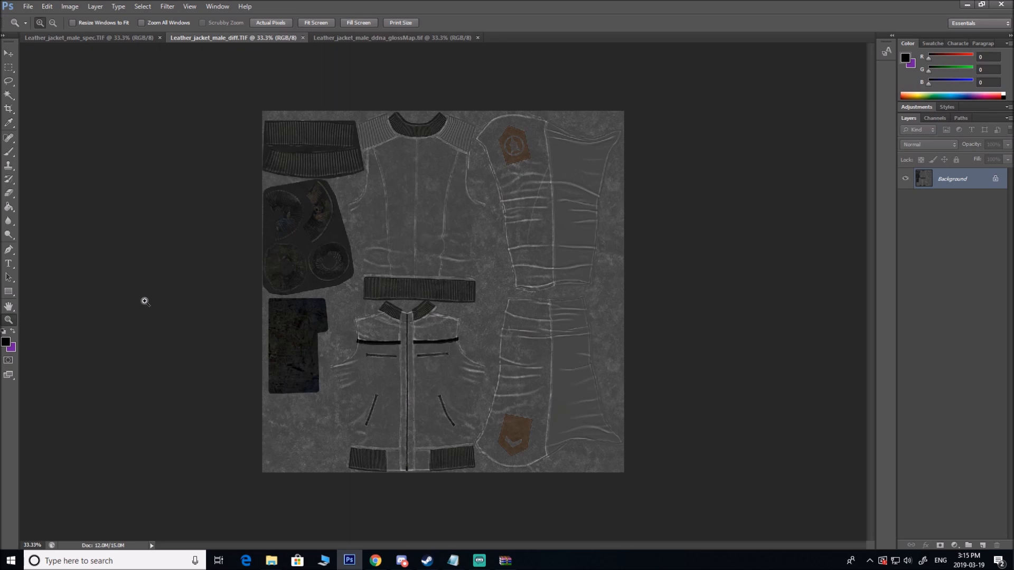
left_click(396, 210)
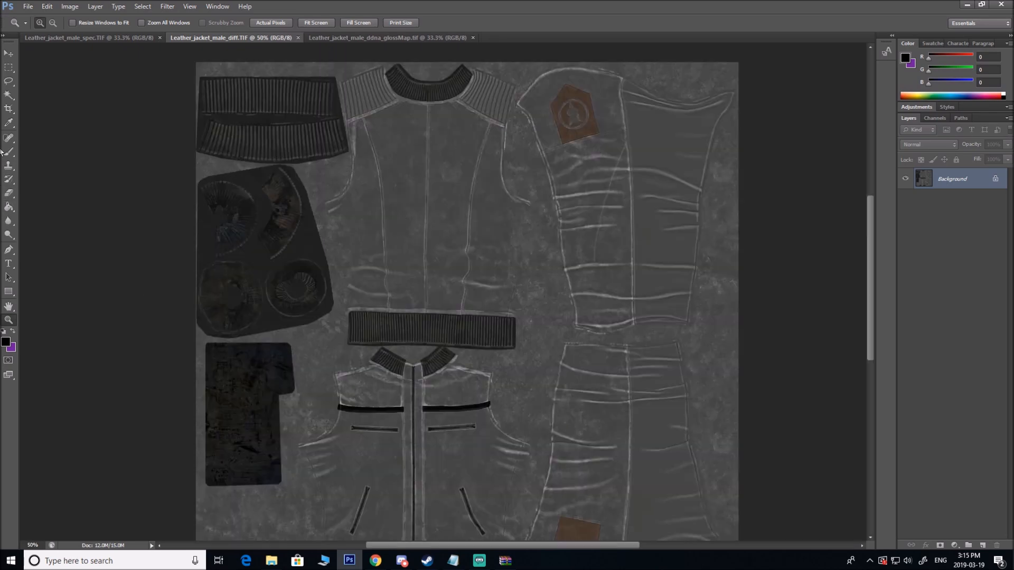
Step: Draw a black circle about 412 px wide with the Ellipse tool above the diff texture and centre it on the jacket's back
key("b")
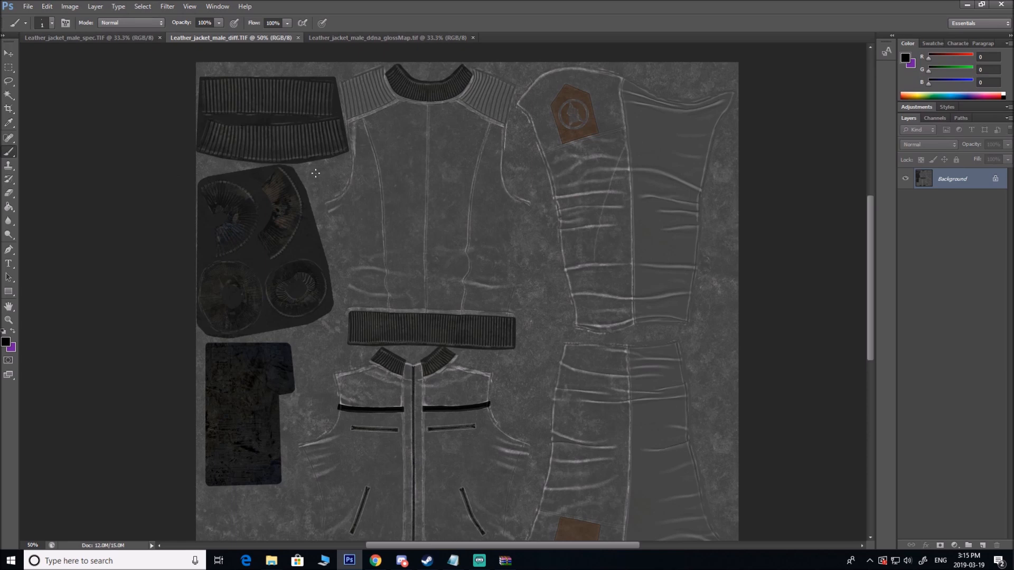
left_click(7, 292)
left_click(59, 312)
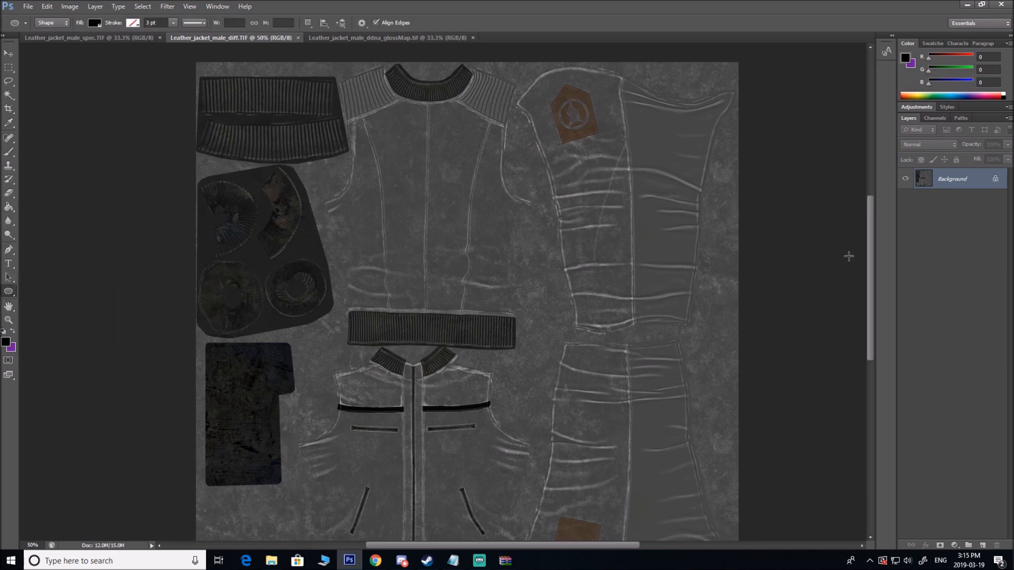
left_click(983, 545)
mouse_move(389, 155)
left_mouse_down("shift")
mouse_move(460, 187)
mouse_move(498, 264)
left_mouse_up("shift")
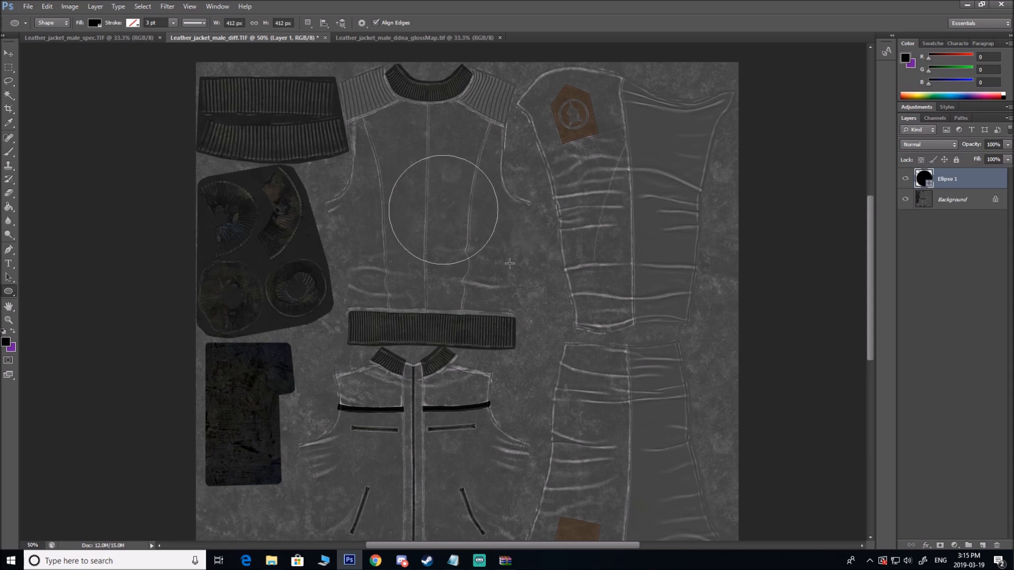
left_click(8, 53)
left_click_drag(407, 211, 388, 186)
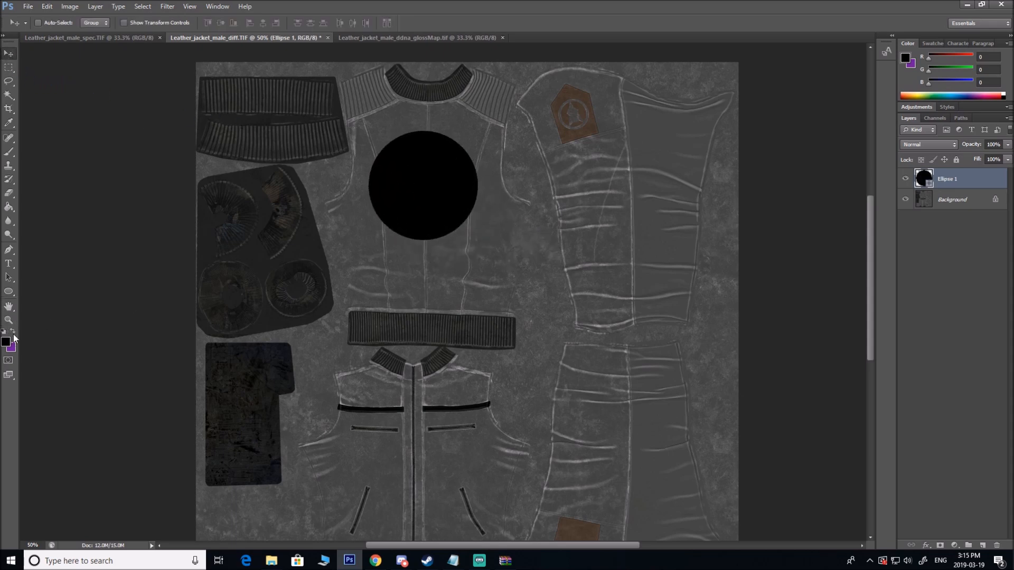
Step: Rasterize the circle layer and turn it white using Hue/Saturation with Colorize enabled and Lightness at maximum
left_click(8, 207)
left_click(400, 195)
left_click(446, 210)
key("v")
left_click_drag(440, 175, 468, 199)
key("ctrl+u")
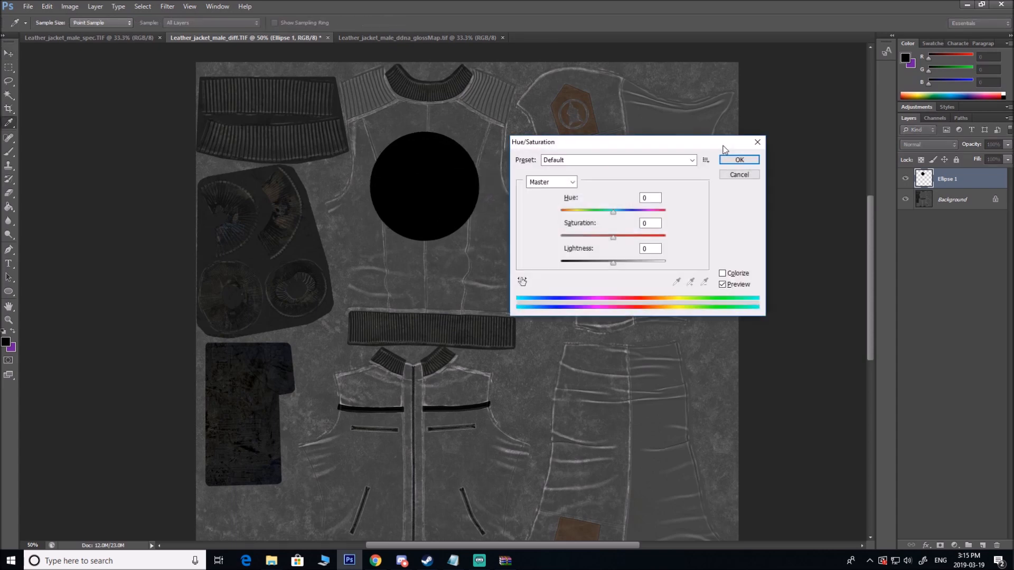
left_click_drag(612, 211, 573, 211)
left_click(722, 273)
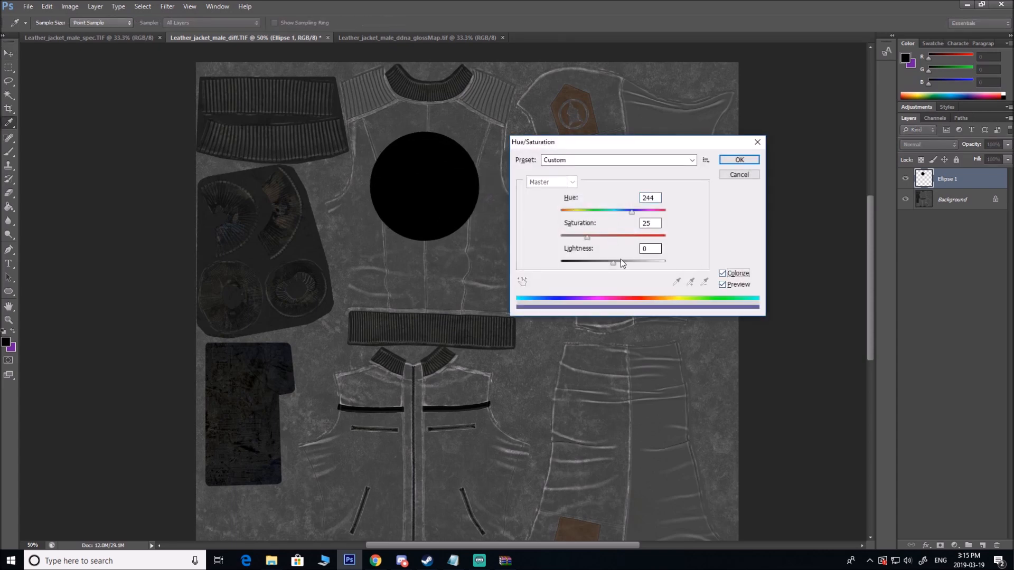
left_click_drag(613, 262, 665, 263)
key("Return")
Step: Colorize the circle bright yellow using Hue/Saturation with Hue 58 and Lightness -47, and nudge it into place on the back
key("ctrl+u")
left_click(722, 273)
left_click_drag(632, 211, 583, 211)
left_click_drag(613, 262, 586, 264)
left_click_drag(581, 210, 576, 211)
mouse_move(584, 263)
left_mouse_down()
mouse_move(597, 264)
mouse_move(588, 265)
left_mouse_up()
left_click_drag(576, 211, 599, 237)
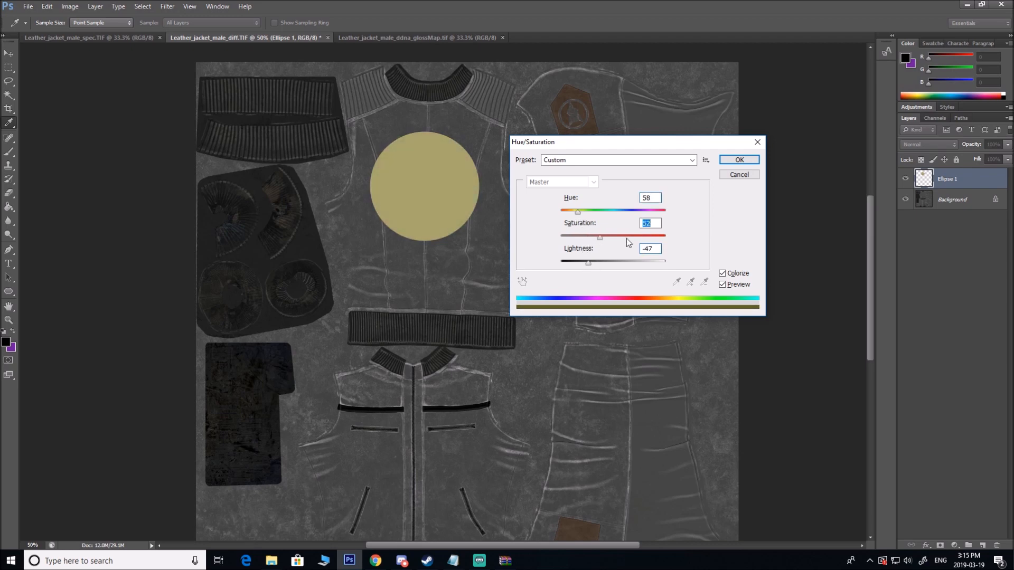
left_click(742, 161)
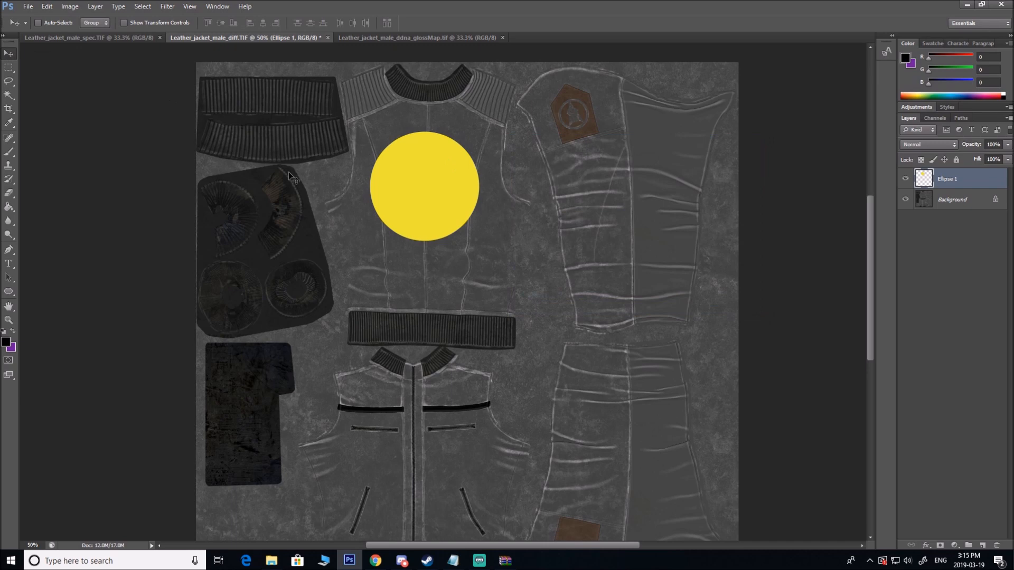
left_click_drag(425, 196, 427, 197)
Step: Paint two black eyes and a curved smile on the yellow circle with a larger brush, undoing the last stray stroke
left_click(9, 138)
left_click(9, 152)
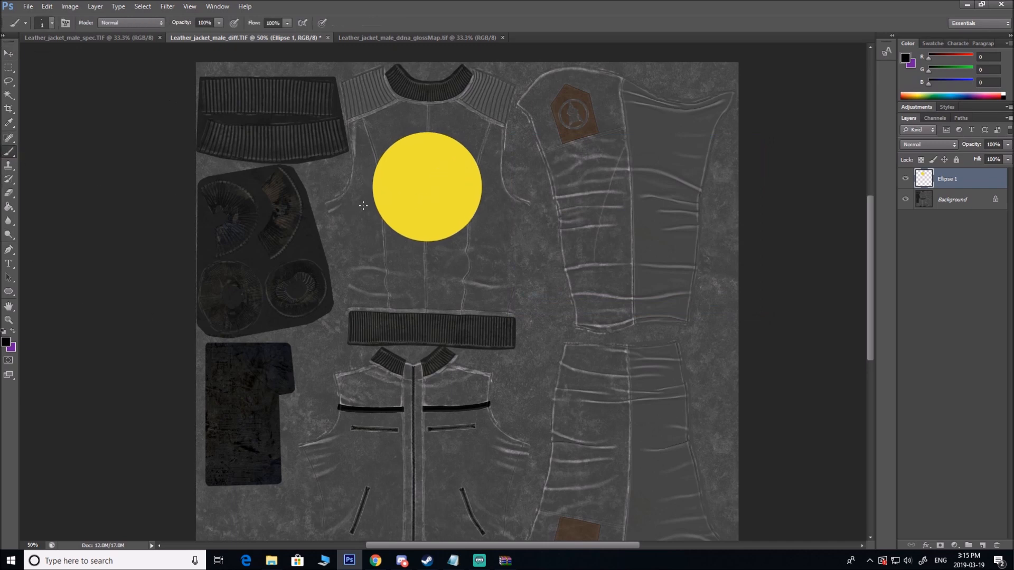
left_click(43, 23)
left_click(403, 172)
left_click(440, 172)
mouse_move(401, 201)
left_mouse_down()
mouse_move(439, 201)
mouse_move(432, 210)
left_mouse_up()
key("ctrl+z")
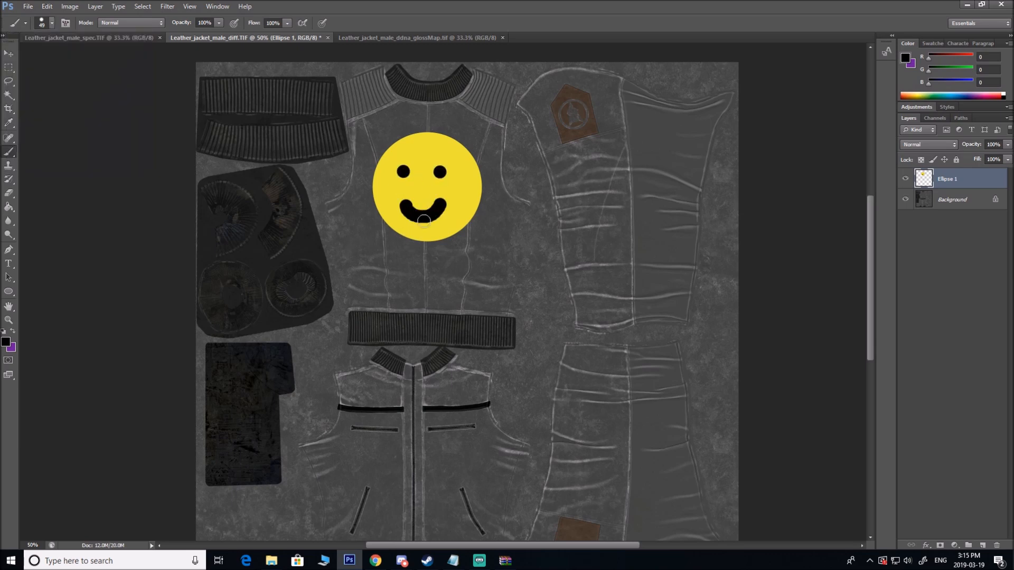
Step: Add a new layer beneath the smiley and fill it with the purple swatch colour
left_click(8, 54)
left_click(8, 319)
left_click(326, 289)
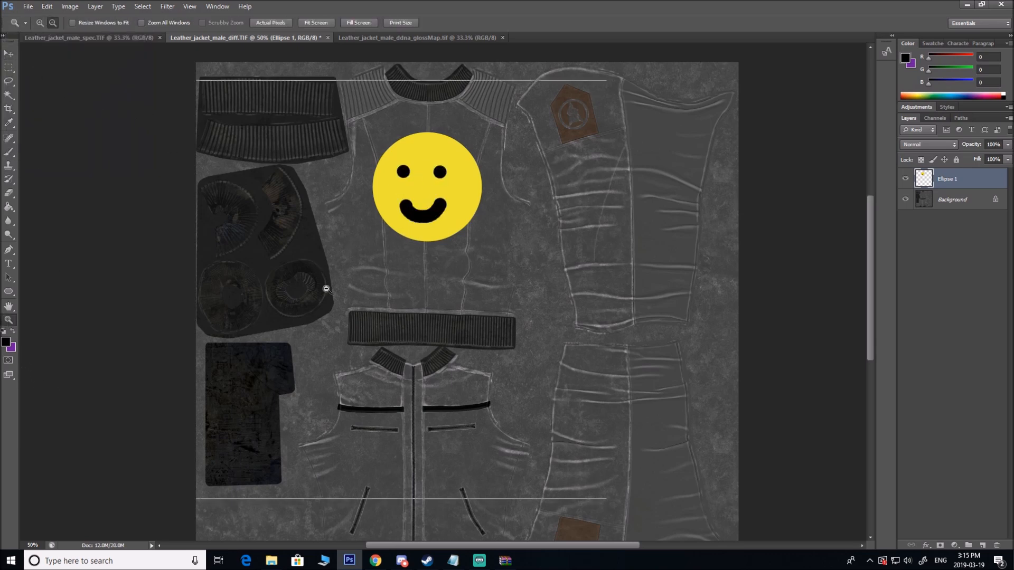
left_click(326, 289, "alt")
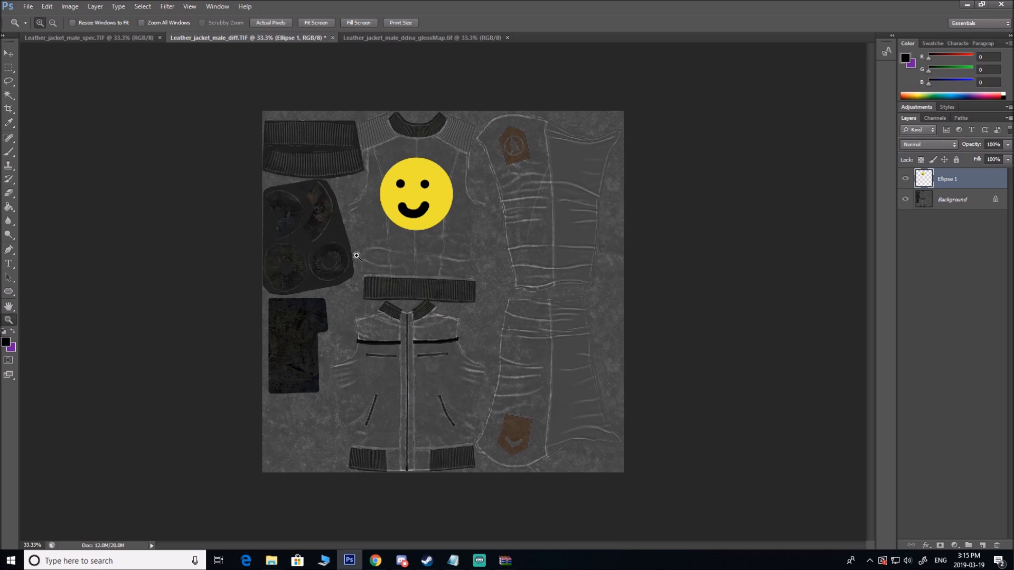
left_click(8, 152)
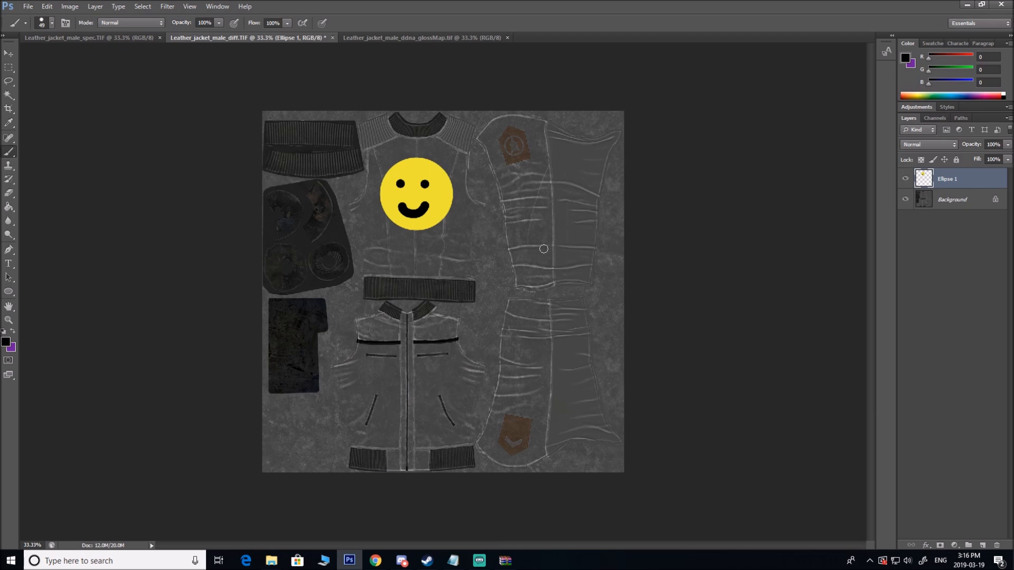
left_click(982, 544)
key("g")
mouse_move(952, 182)
left_mouse_down()
mouse_move(954, 196)
mouse_move(845, 222)
mouse_move(945, 216)
left_mouse_up()
left_click(14, 330)
left_click(475, 340)
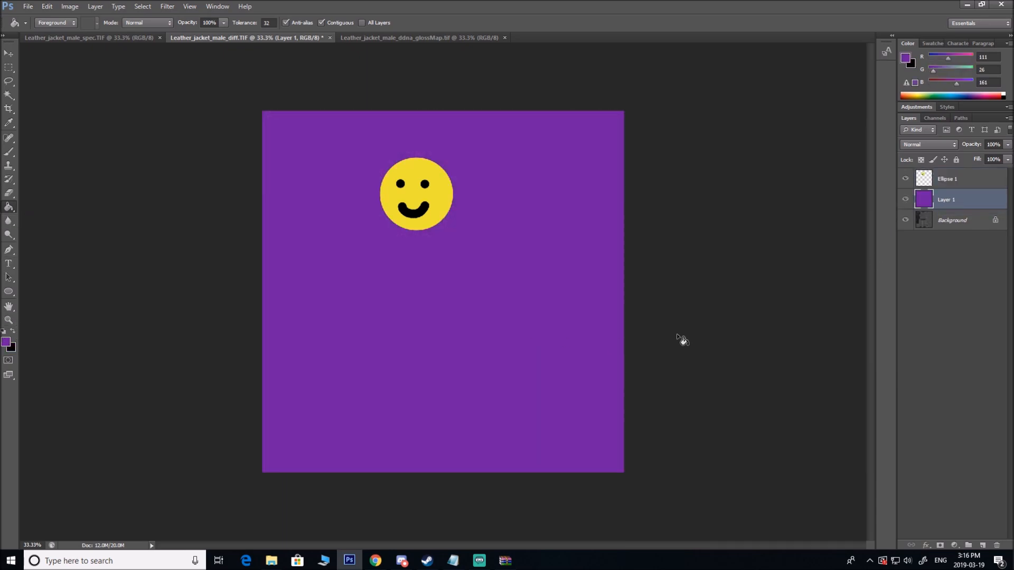
Step: Set the purple layer's blend mode to Darken and its opacity to about 51%
left_click(937, 145)
left_click(936, 143)
left_click(937, 146)
left_click(936, 146)
scroll(935, 146, "down", 3)
scroll(936, 145, "up", 1)
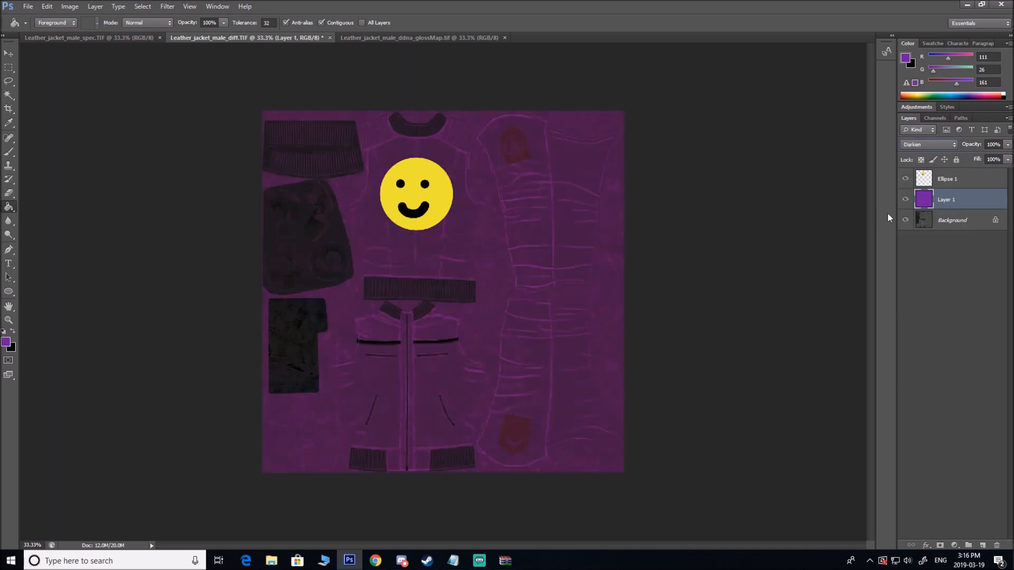
left_click(1007, 144)
left_click_drag(987, 159, 988, 160)
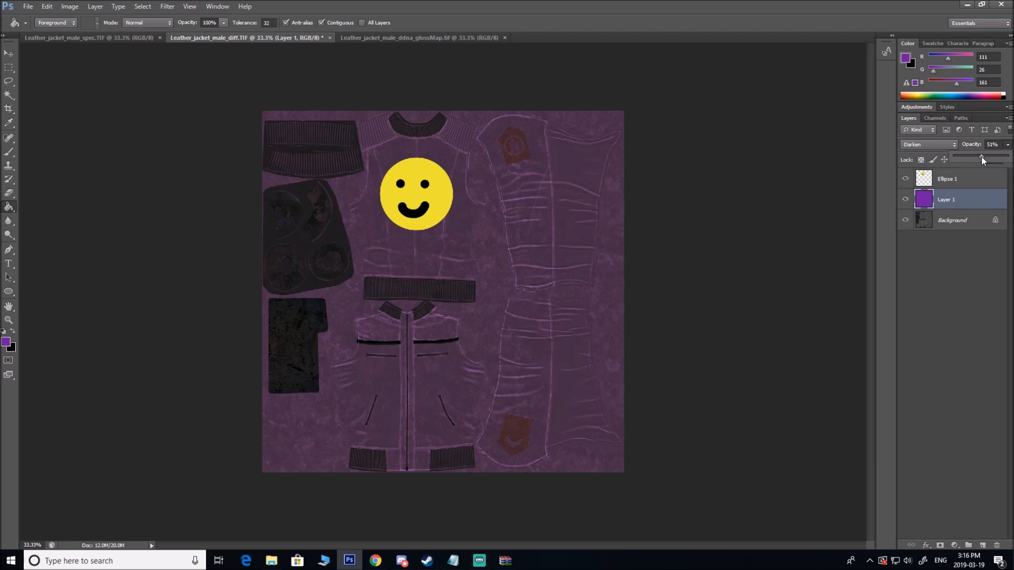
Step: Select the Ellipse 1 layer and move the smiley slightly lower on the jacket's back
left_click(951, 182)
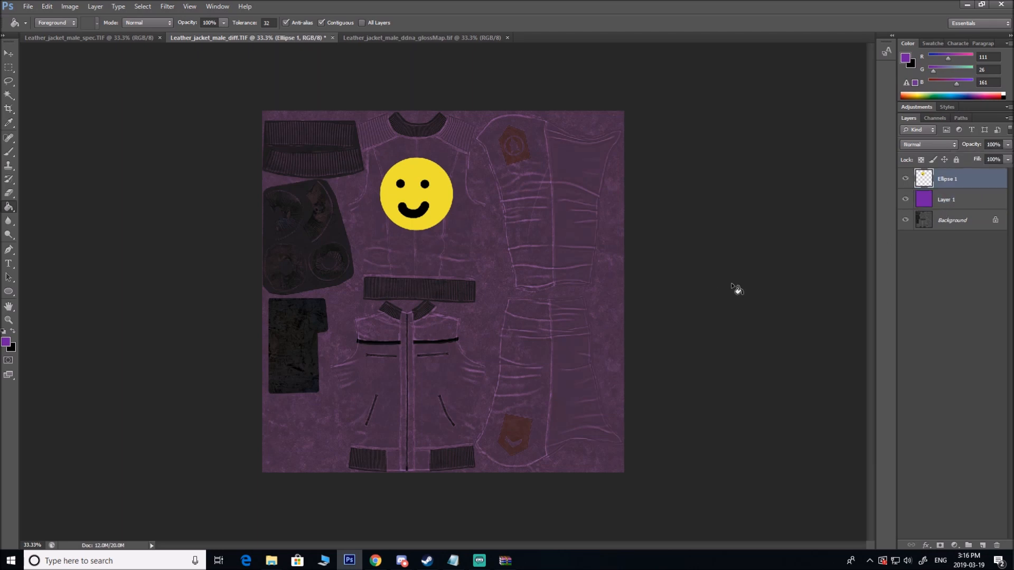
left_click(9, 68)
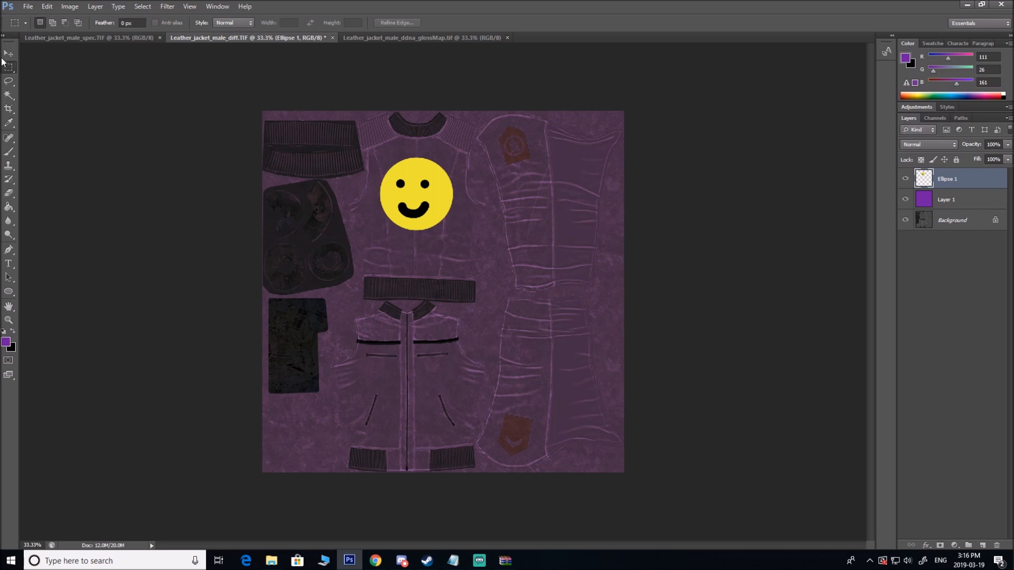
key("v")
left_click_drag(419, 206, 438, 217)
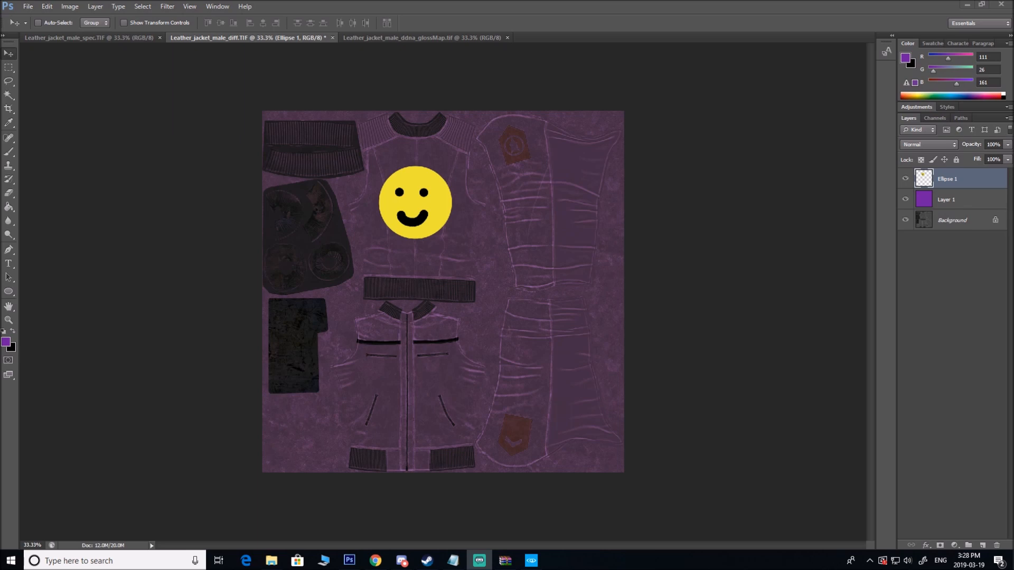
Step: Switch to CRYENGINE Sandbox and view the leather jacket lying on the ground from farther back
left_click(531, 560)
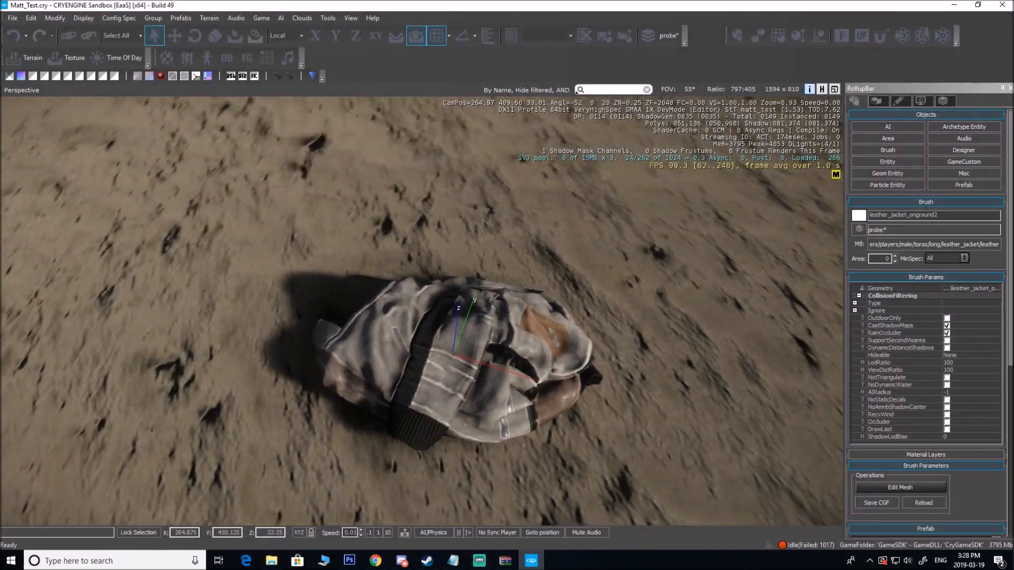
mouse_move(420, 310)
right_mouse_down()
mouse_move(581, 285)
mouse_move(446, 335)
mouse_move(457, 470)
mouse_move(456, 422)
mouse_move(496, 370)
mouse_move(467, 350)
right_mouse_up()
key("s")
key("w")
key("s")
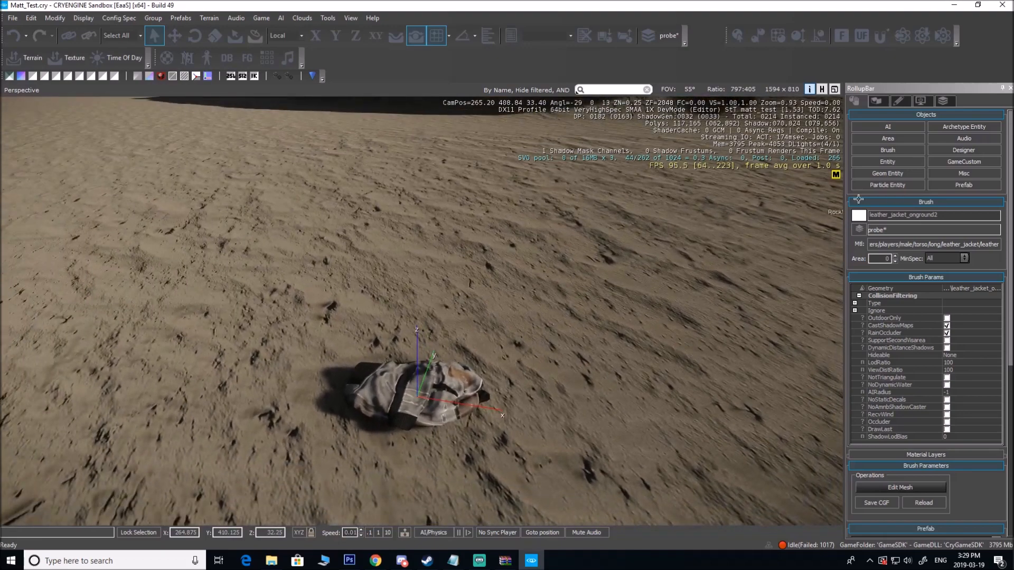
Step: Filter the brushes by "leather", place leather_jacket_onground beside the existing jacket, and delete that new copy
left_click(892, 150)
left_click(902, 437)
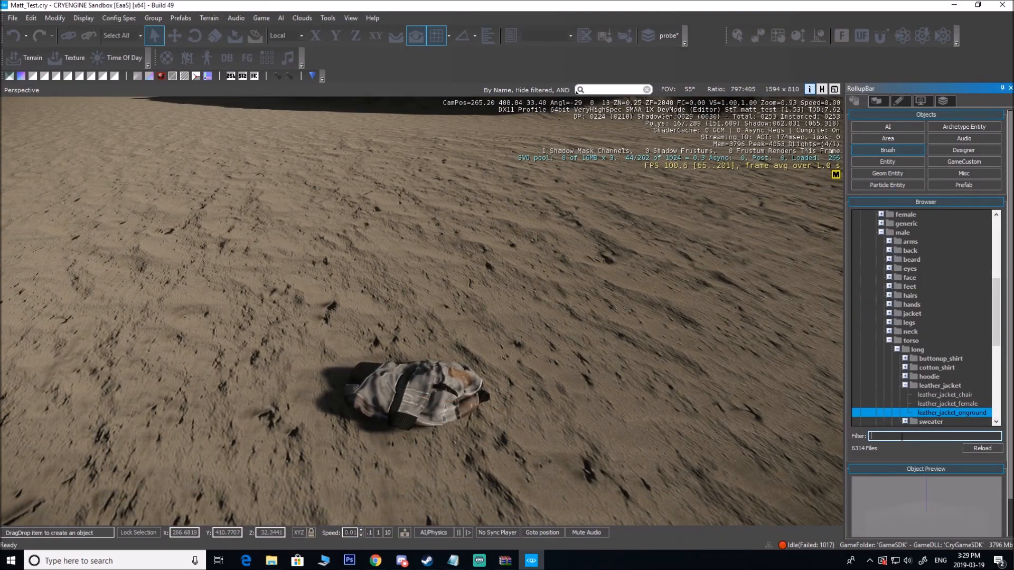
type("leather")
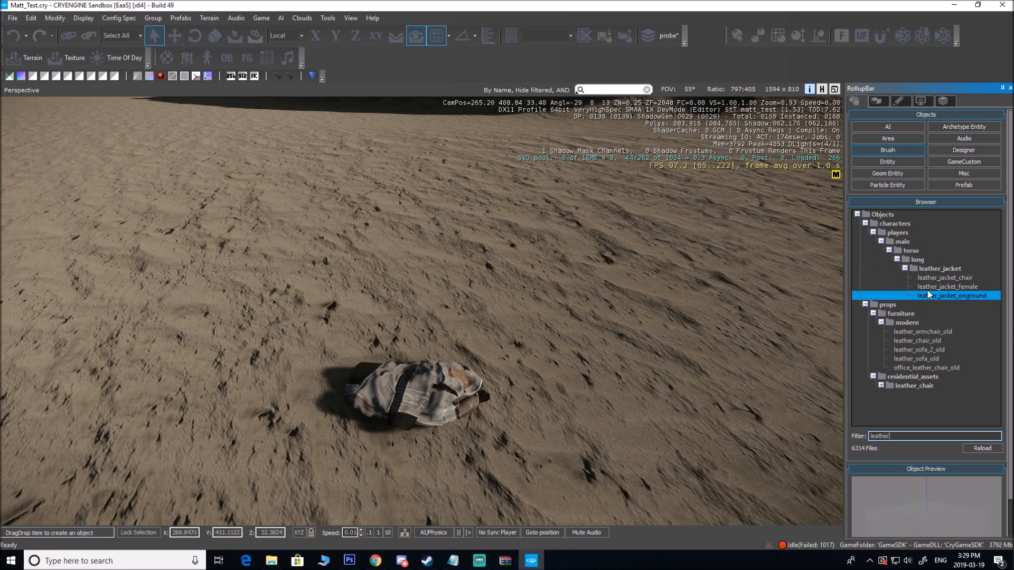
left_click_drag(962, 294, 595, 369)
key("Delete")
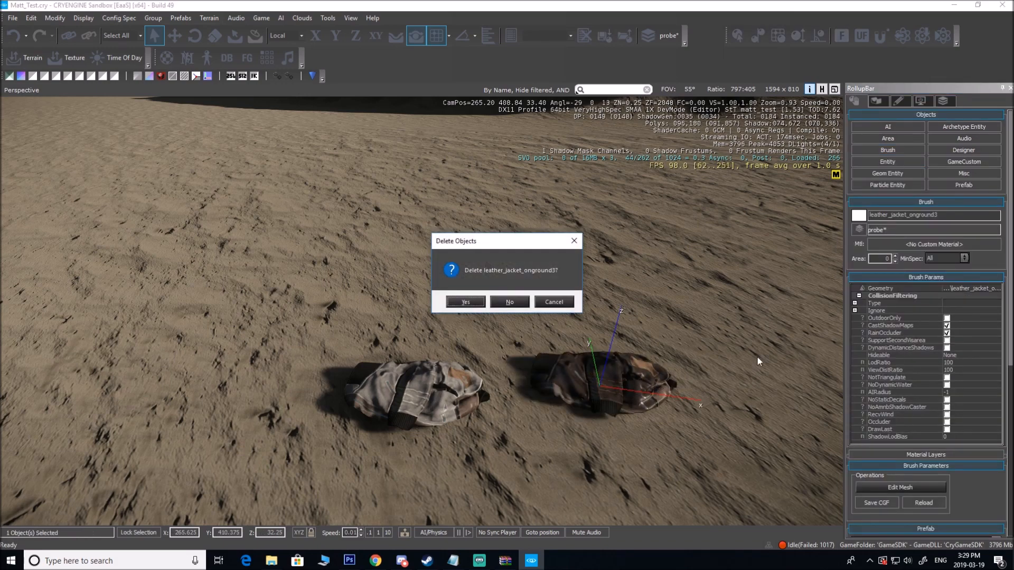
key("Return")
Step: Bring the Material Editor window beside the jacket and select the male torso's leather_jacket material folder
right_click_drag(757, 357, 687, 333)
key("d")
key("w")
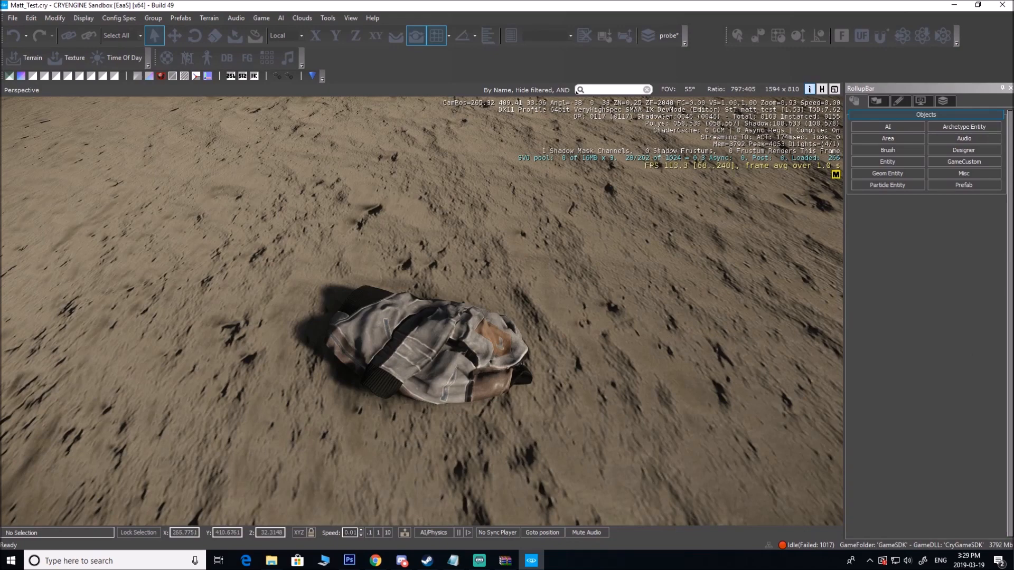
right_click_drag(636, 277, 600, 284)
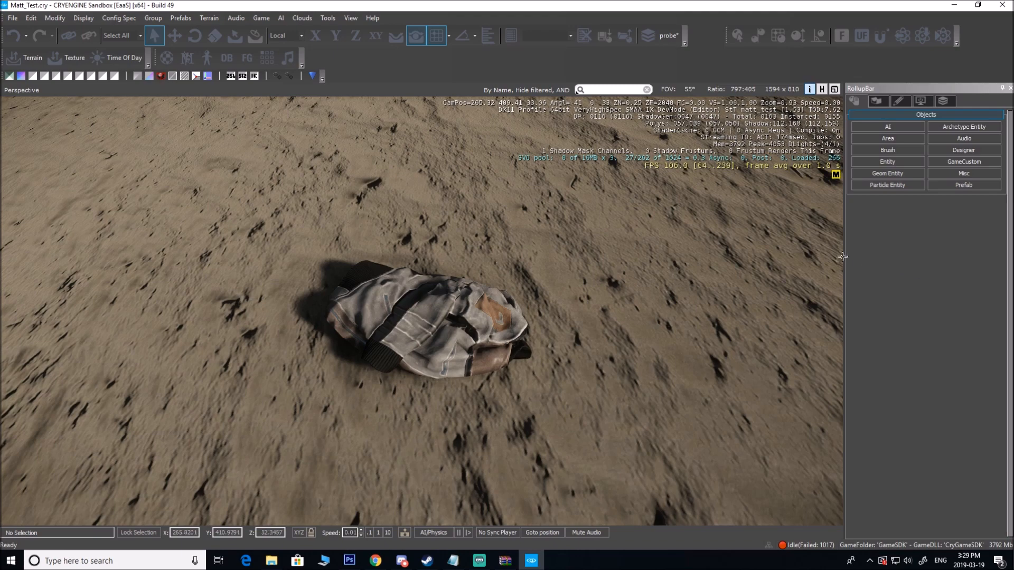
left_click_drag(1013, 127, 686, 115)
left_click(653, 305)
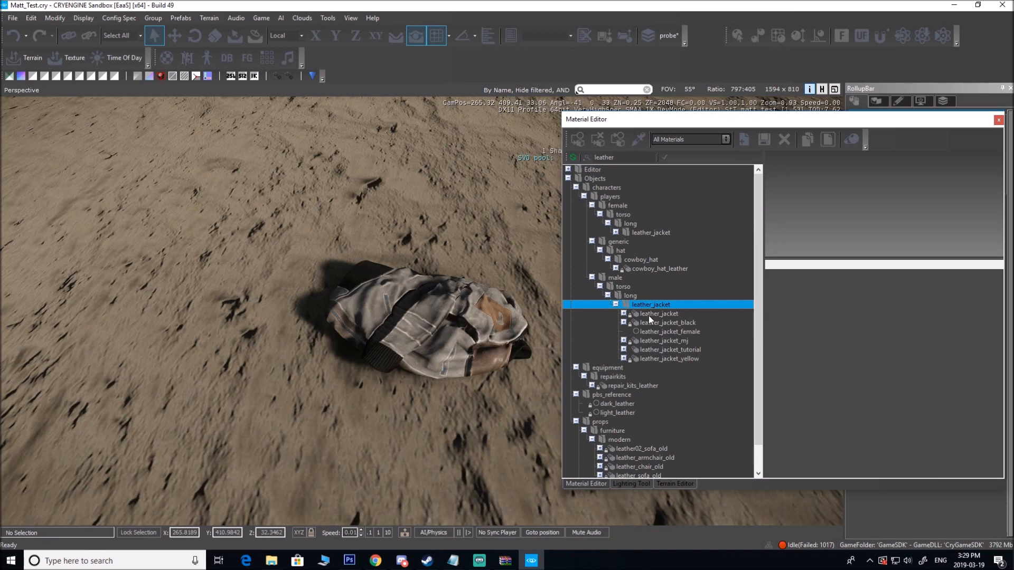
Step: Duplicate the leather_jacket material in the male leather_jacket folder
left_click(646, 315)
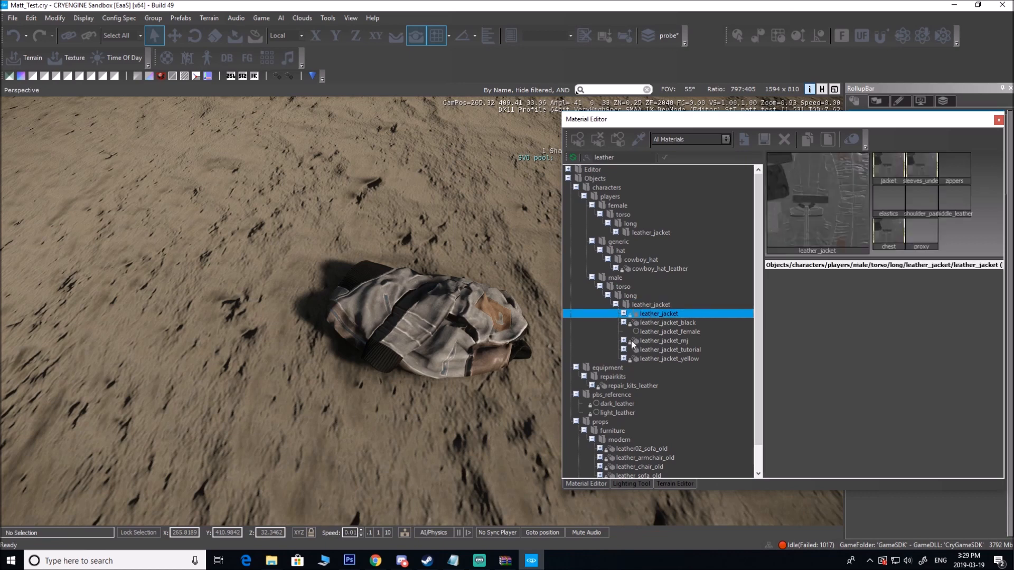
right_click(645, 316)
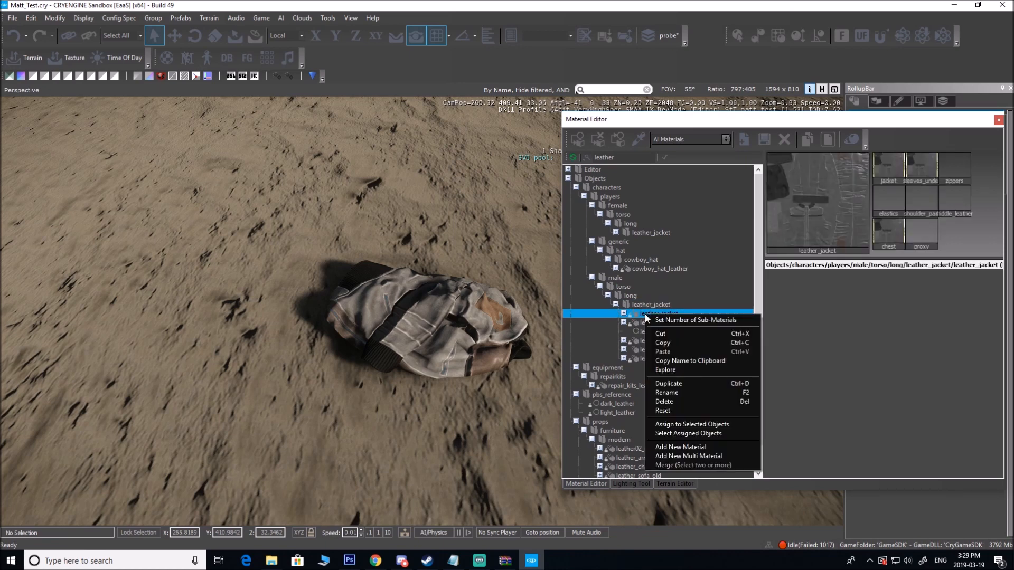
left_click(636, 314)
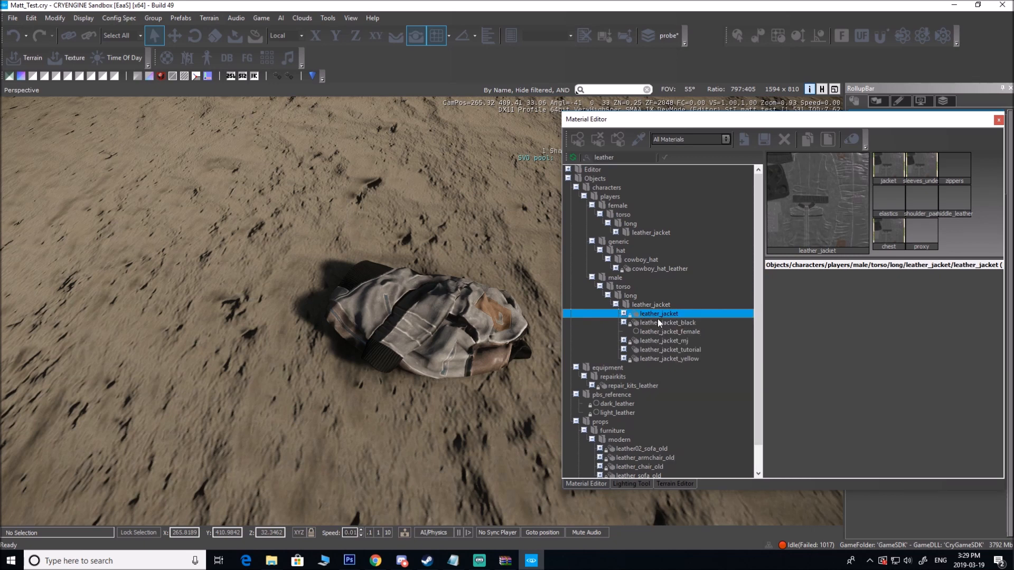
right_click(663, 314)
left_click(690, 382)
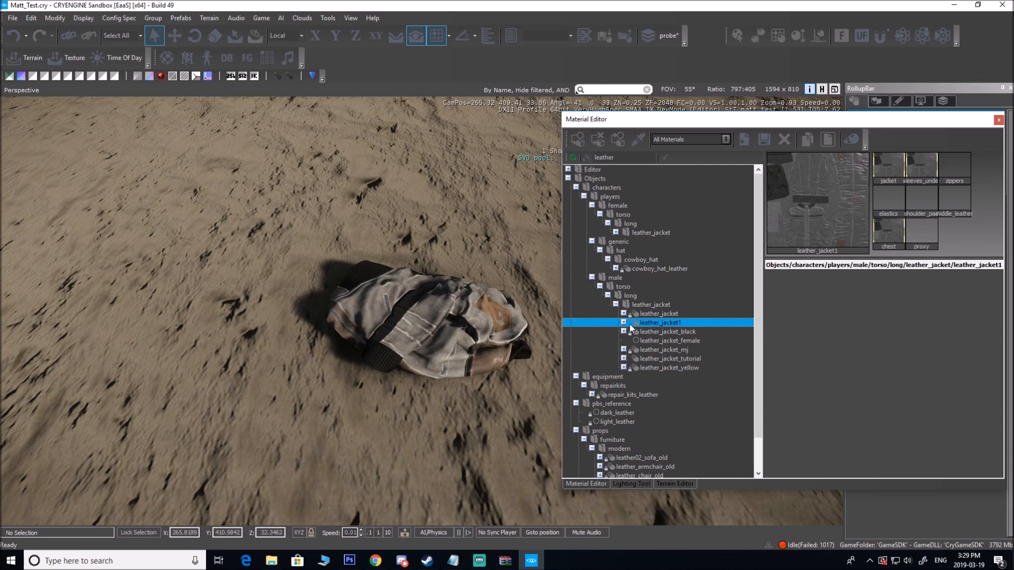
Step: Open File Explorer, bring its window over the viewport, and open the GameSDK folder inside D:\miscreated
left_click(324, 560)
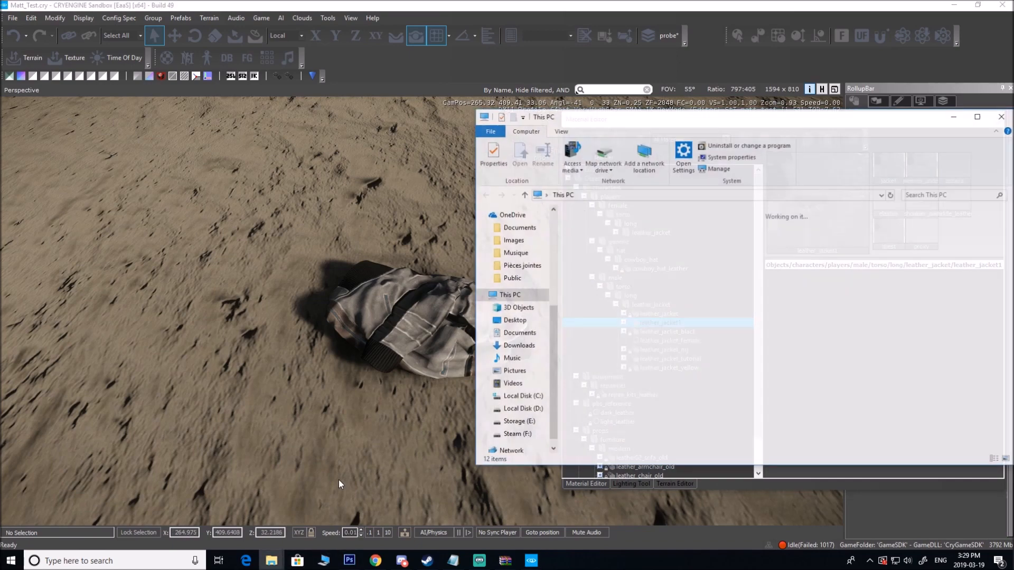
double_click(774, 357)
left_click(607, 361)
double_click(607, 361)
left_click_drag(682, 117, 567, 101)
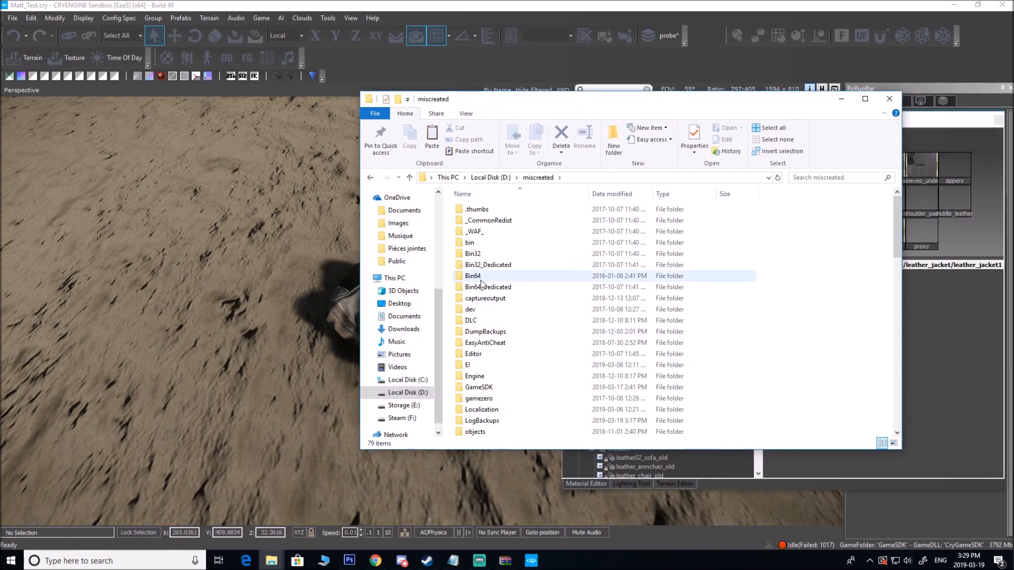
scroll(472, 321, "down", 2)
double_click(477, 332)
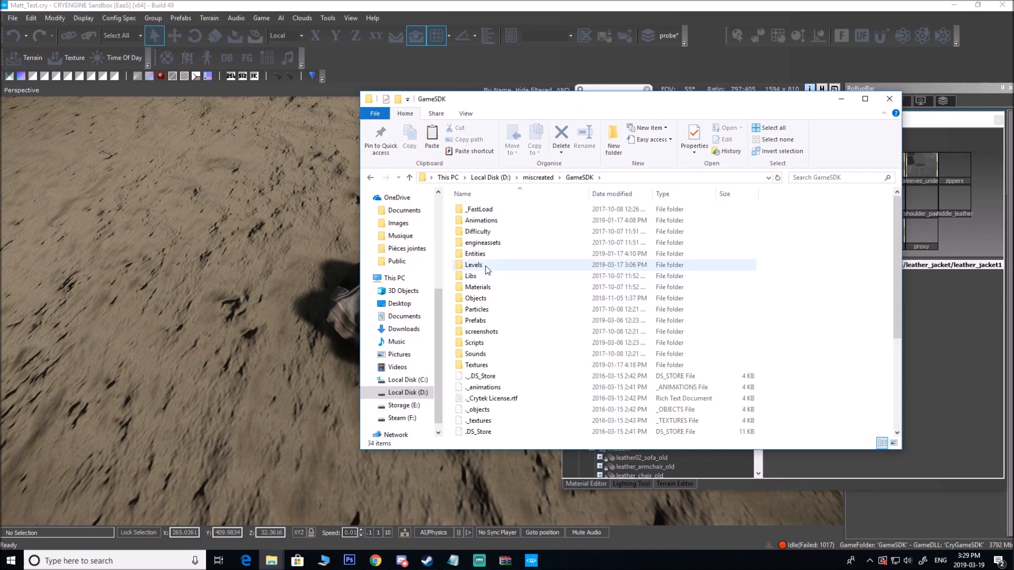
Step: Locate leather_jacket1.mtl under Objects\characters\players\male\torso\long\leather_jacket, and move the folder window out of the way
double_click(493, 298)
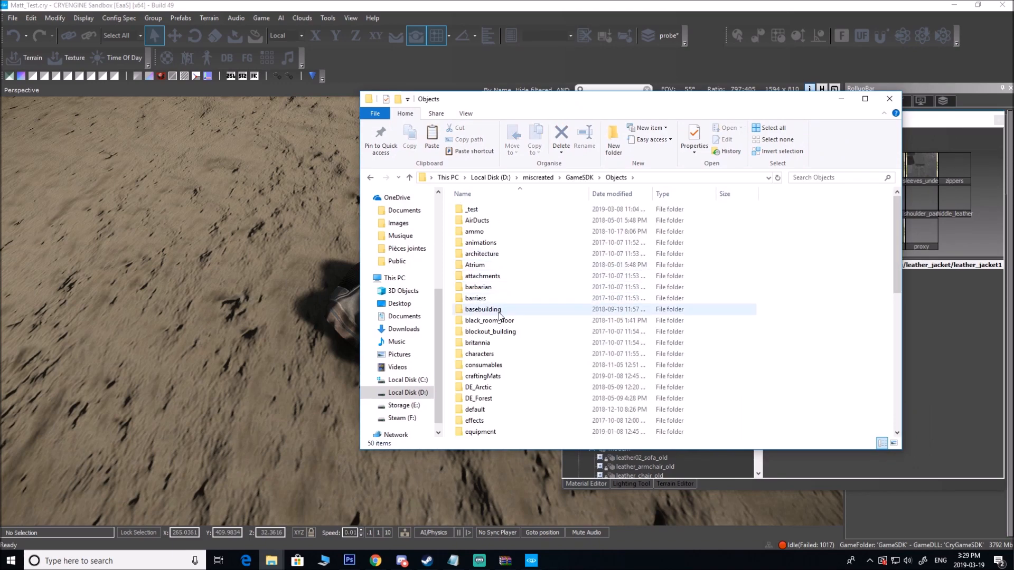
double_click(496, 354)
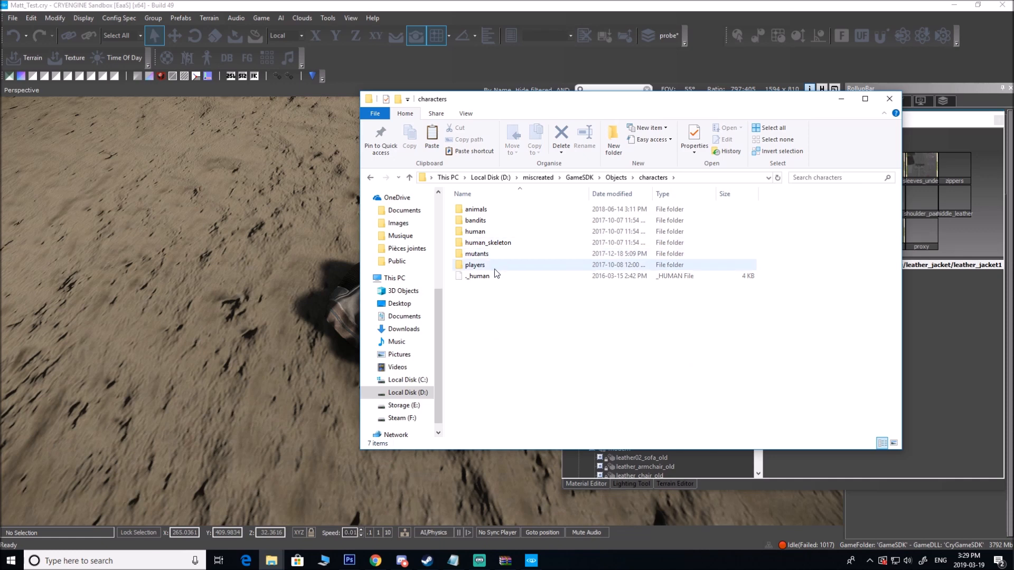
double_click(494, 268)
double_click(480, 242)
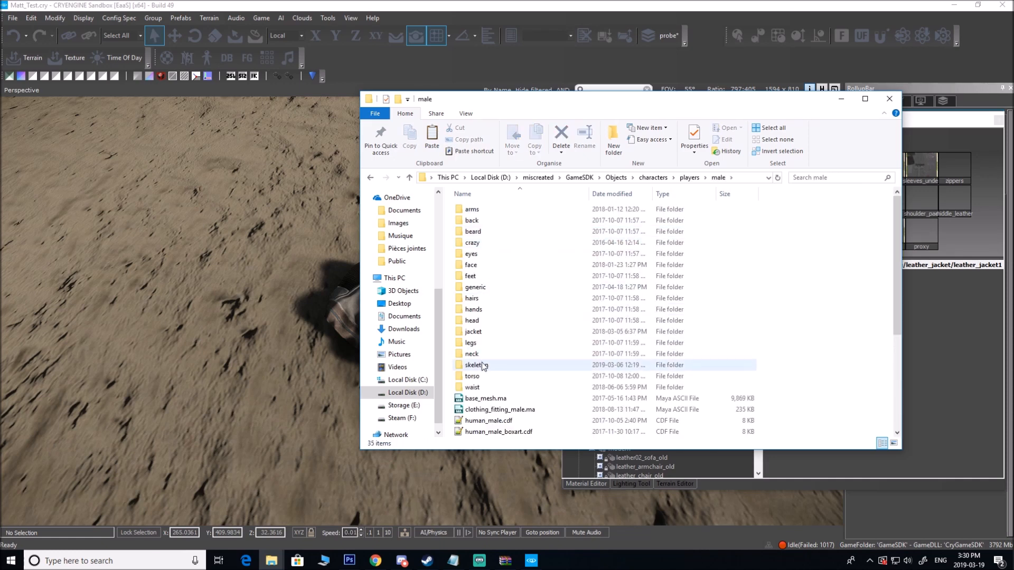
double_click(481, 382)
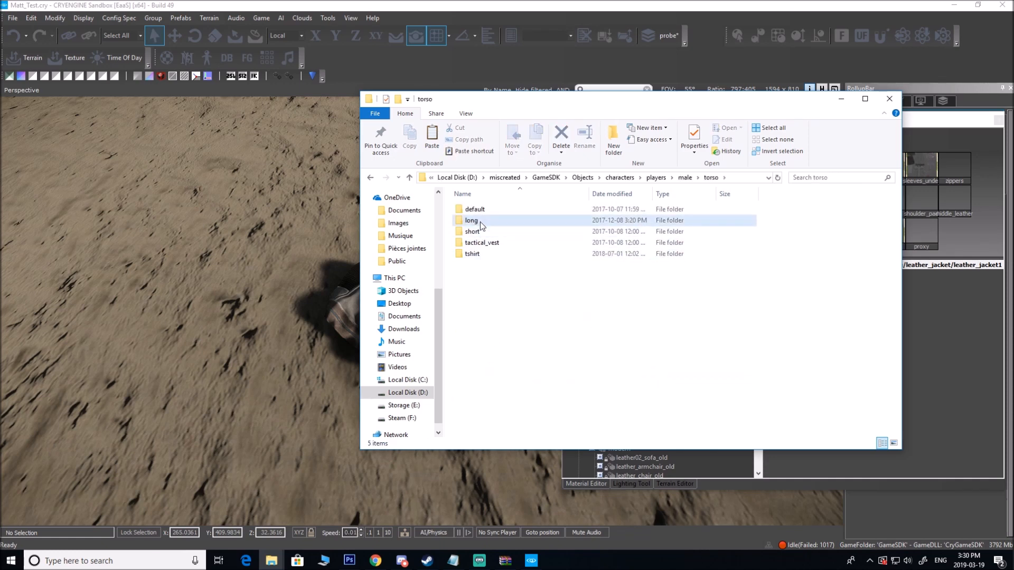
double_click(472, 220)
double_click(489, 254)
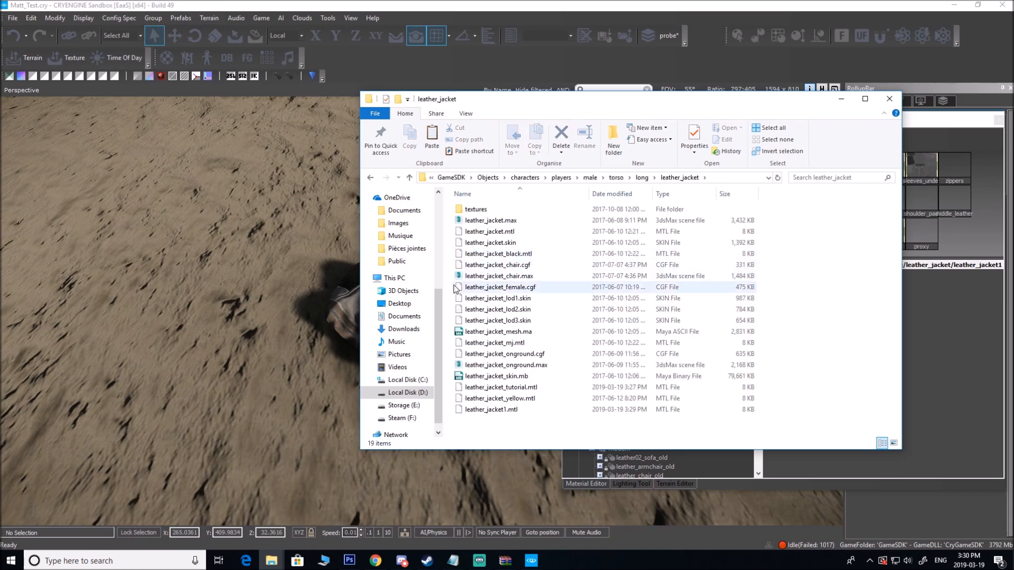
left_click(477, 410)
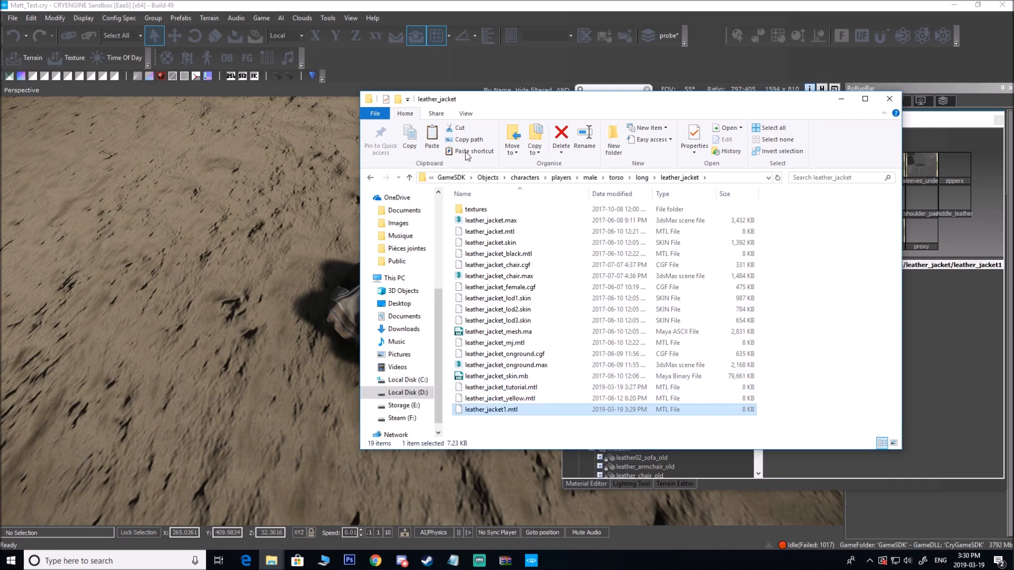
left_click_drag(520, 100, 1013, 144)
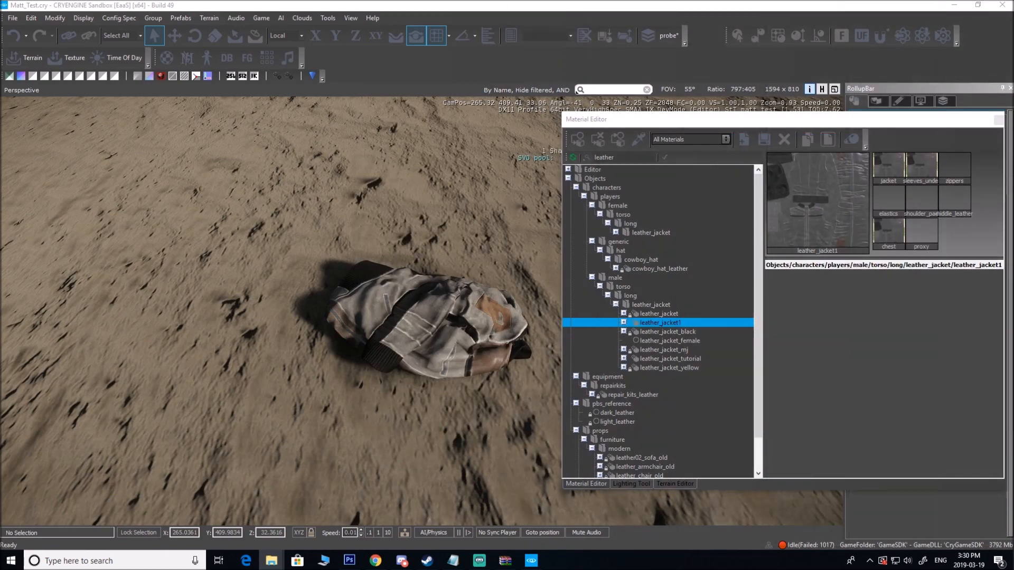
Step: Rename the duplicated leather_jacket1 material as leather_jacket_tut.mtl and select it in the material tree
right_click(661, 324)
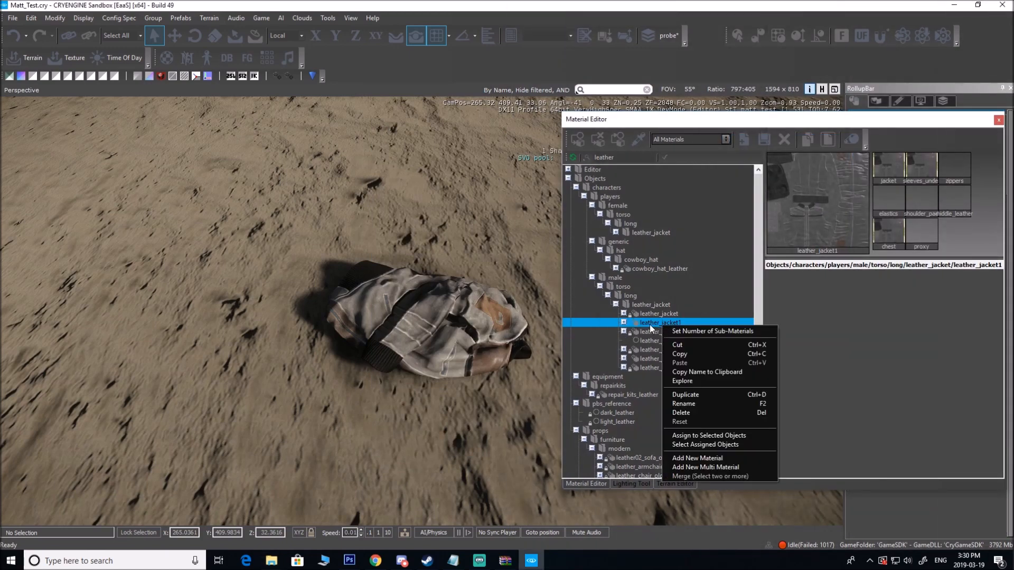
left_click(682, 404)
left_click(449, 371)
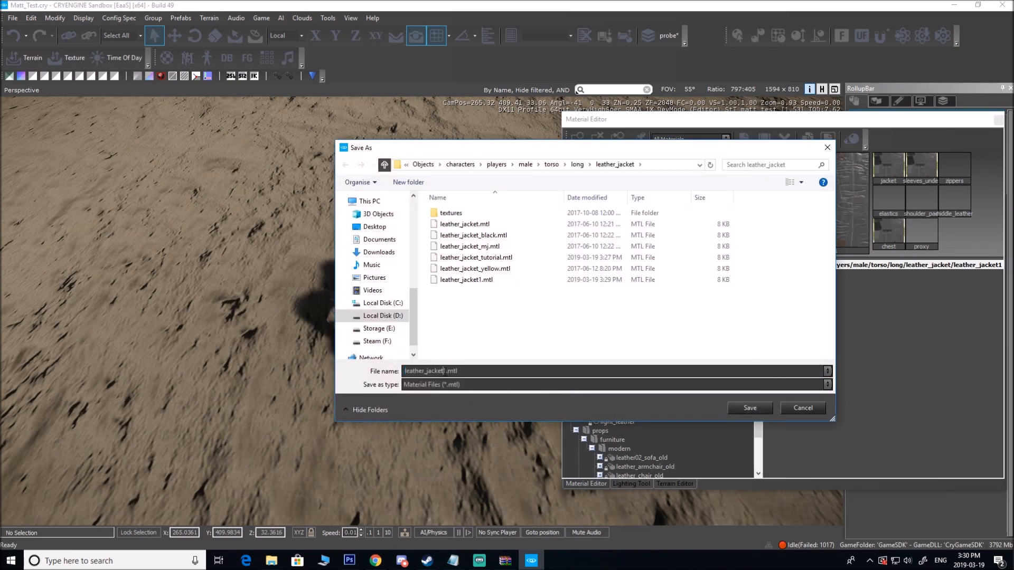
type("_tut")
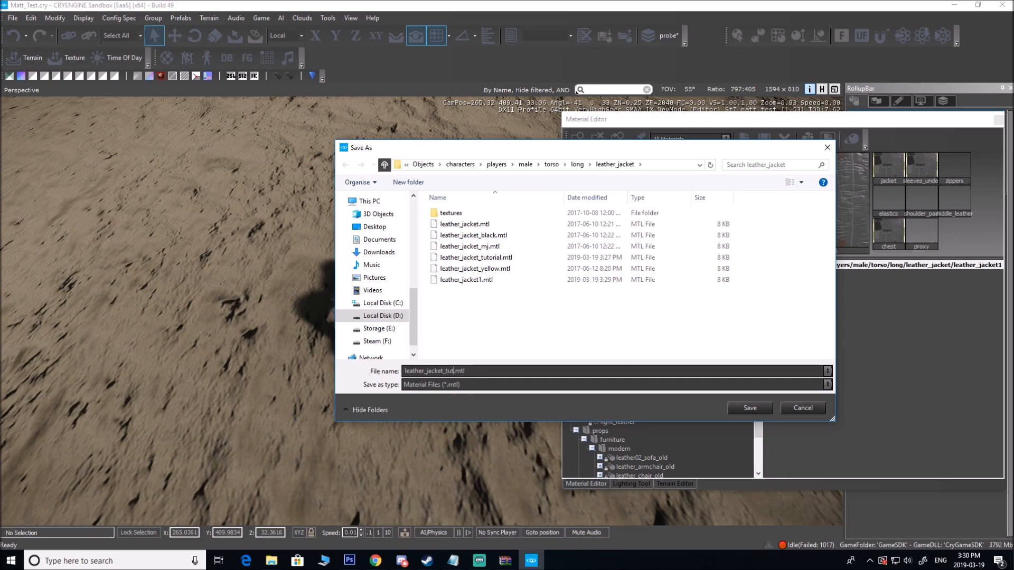
left_click(756, 408)
left_click(647, 343)
left_click(649, 347)
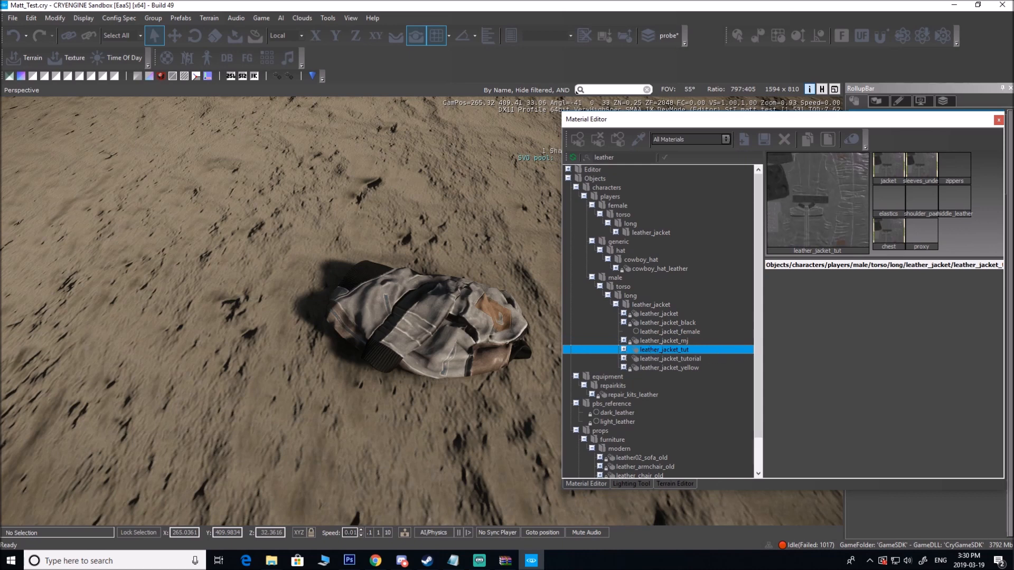
Step: Assign the leather_jacket_tut material to the leather jacket lying on the ground
left_click(438, 306)
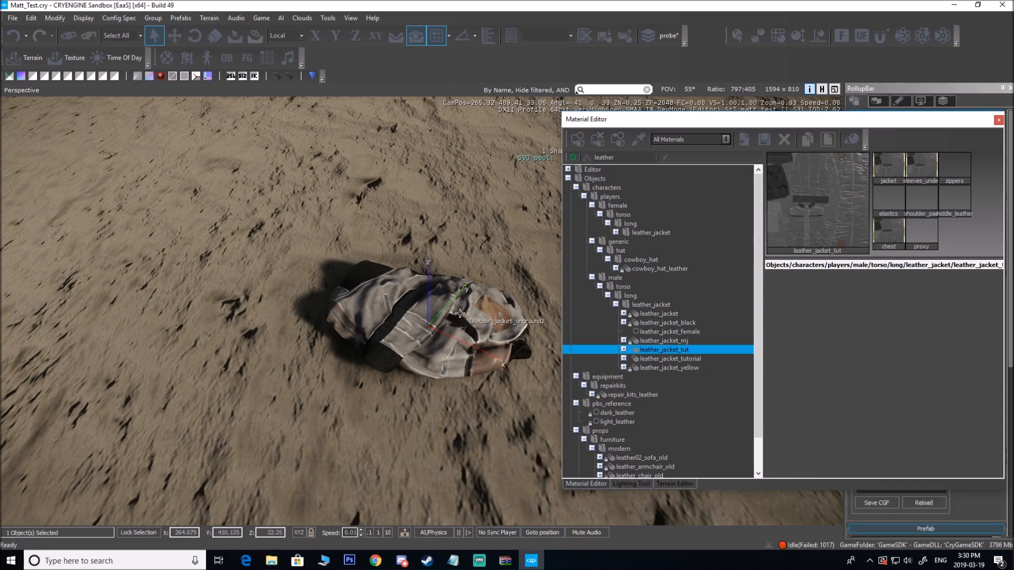
mouse_move(429, 321)
right_mouse_down()
mouse_move(347, 266)
mouse_move(333, 222)
mouse_move(447, 322)
right_mouse_up()
scroll(396, 301, "down", 2)
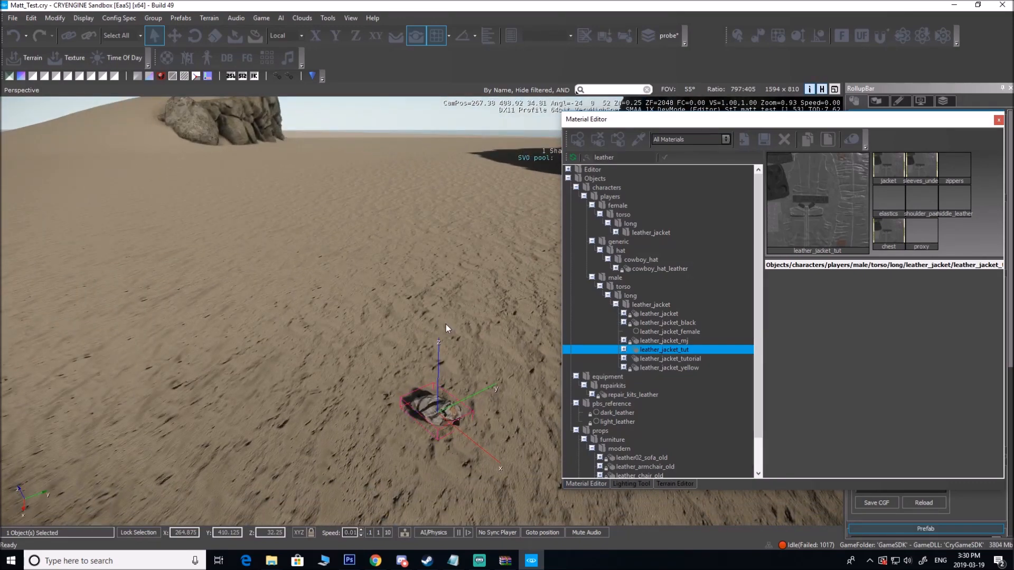
right_click_drag(447, 325, 461, 293)
scroll(388, 333, "up", 3)
right_click(658, 351)
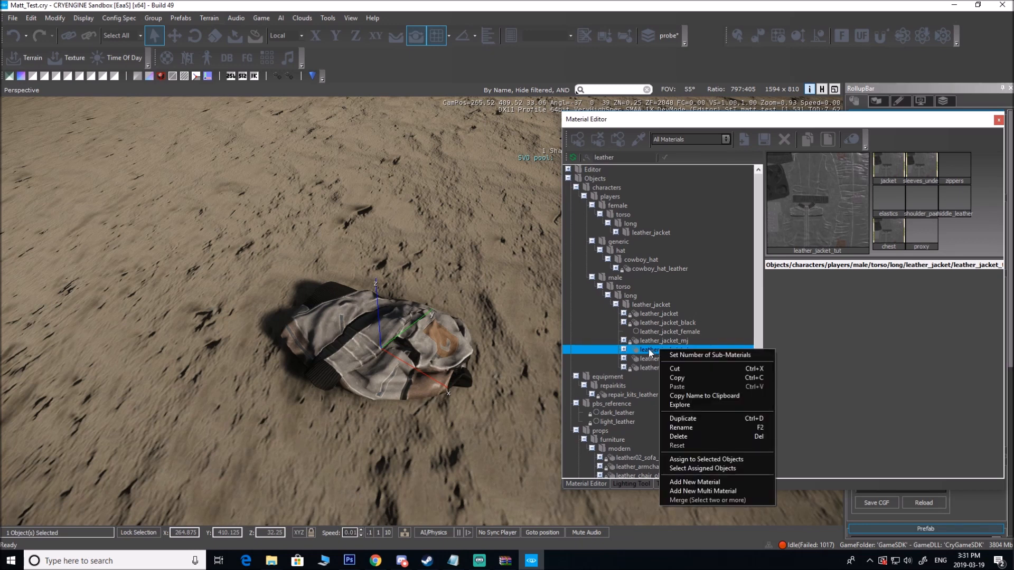
left_click(718, 461)
right_click_drag(514, 407, 638, 333)
key("w")
right_click_drag(449, 334, 438, 328)
key("s")
key("a")
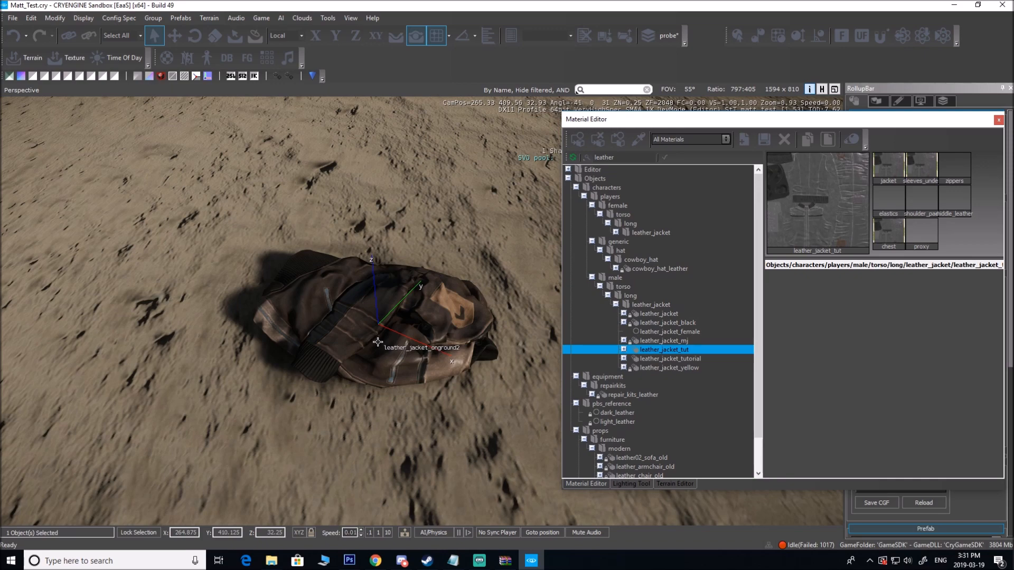
Step: Try the leather_jacket_black, leather_jacket_mj and leather_jacket_yellow materials on the jacket, and assign leather_jacket_tut again
mouse_move(619, 122)
left_mouse_down()
mouse_move(590, 113)
mouse_move(616, 115)
left_mouse_up()
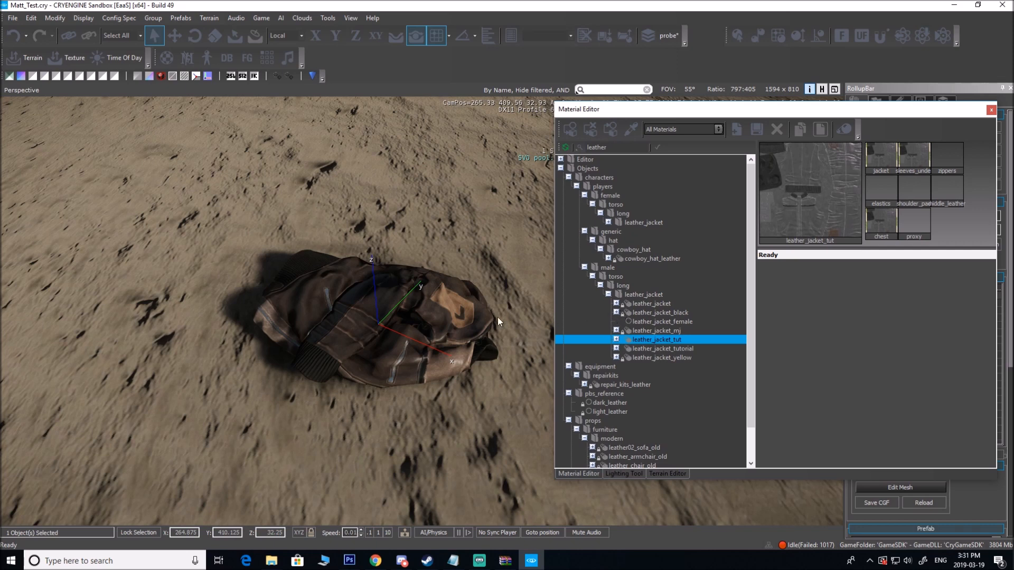
right_click(677, 313)
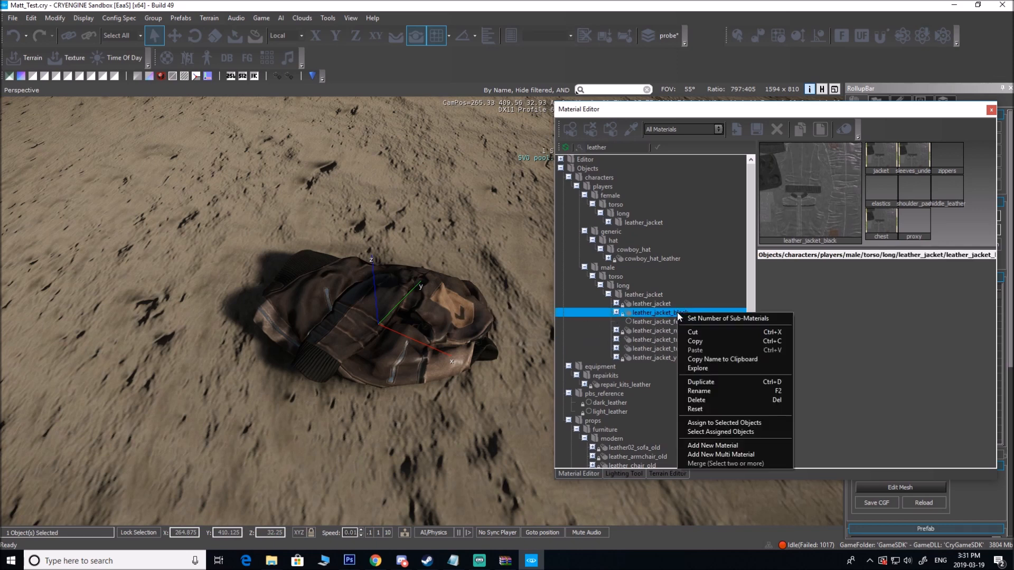
left_click(728, 425)
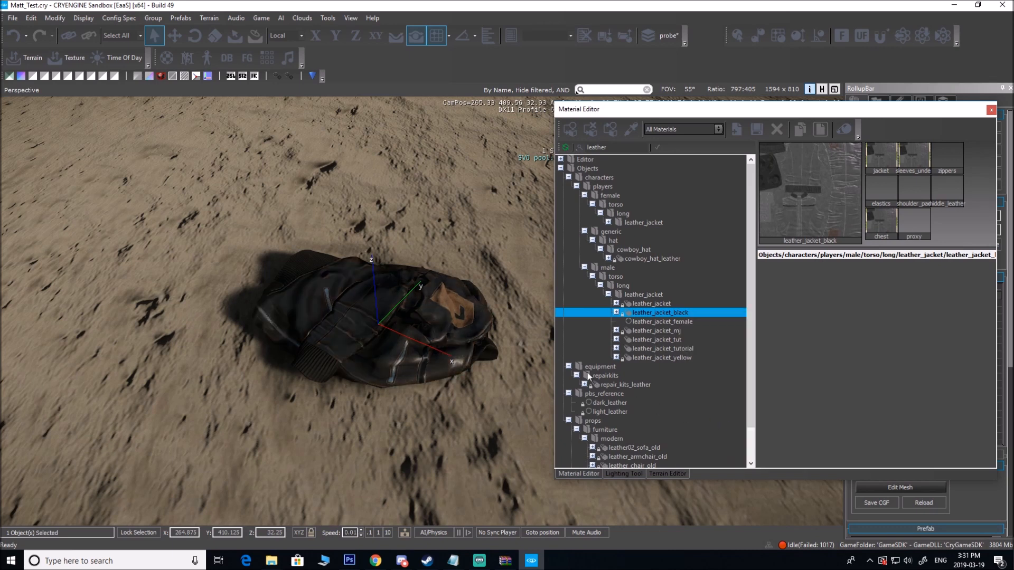
right_click(668, 331)
left_click(699, 439)
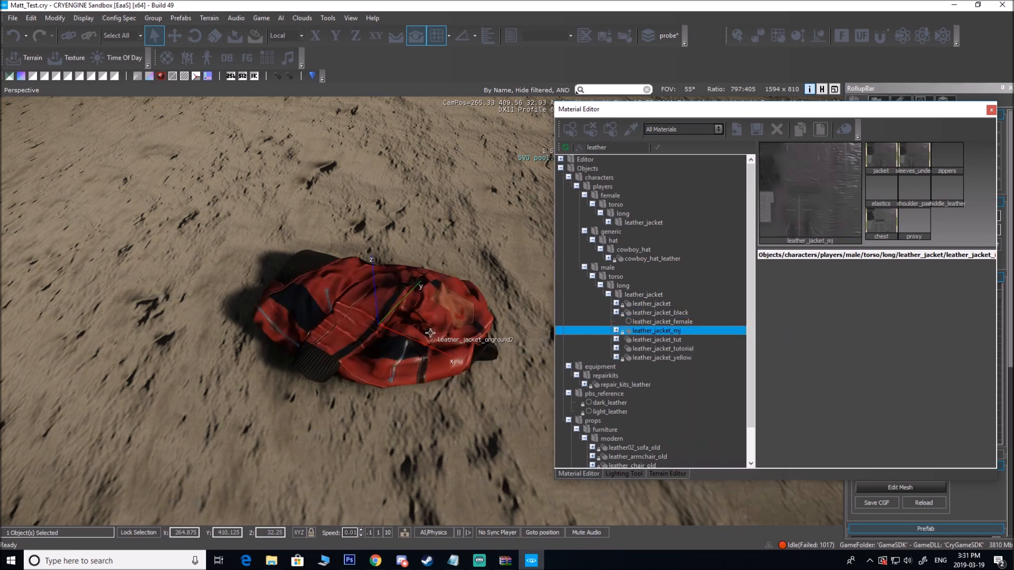
right_click(676, 357)
left_click(716, 462)
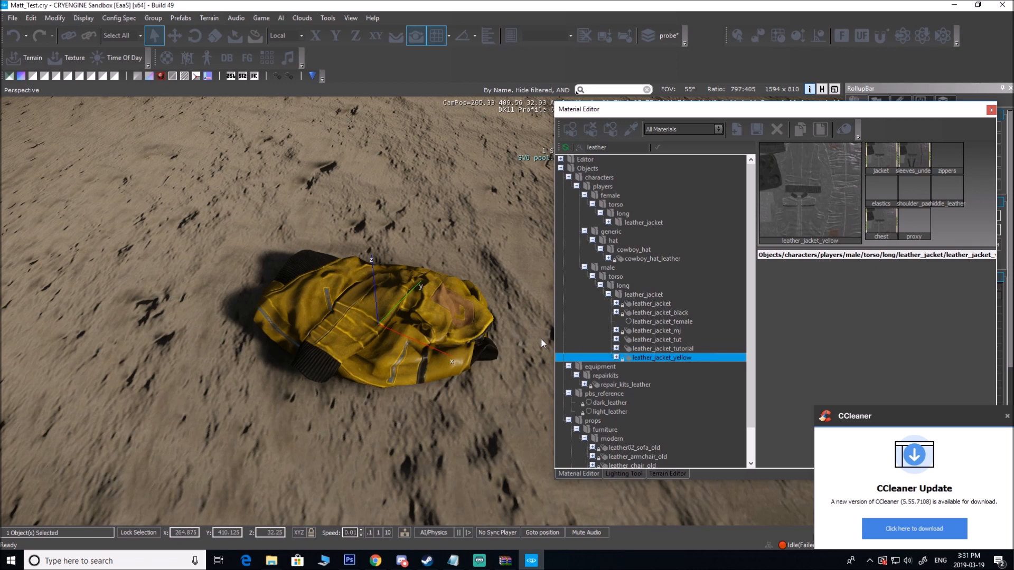
right_click(668, 339)
left_click(737, 448)
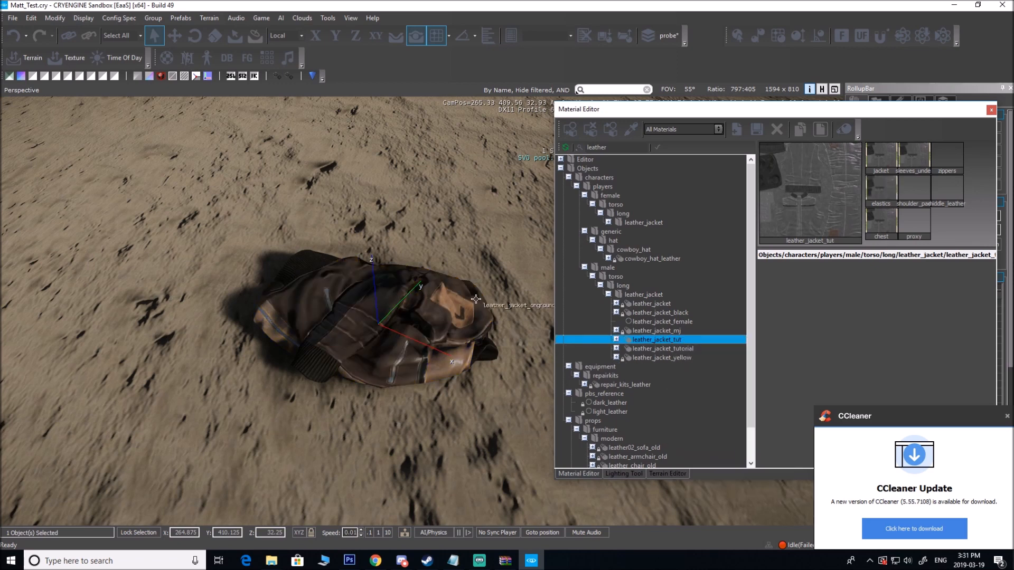
Step: Expand leather_jacket_tut, dismiss the CCleaner notification, and show the shader parameters of the jacket sub-material
left_click(616, 340)
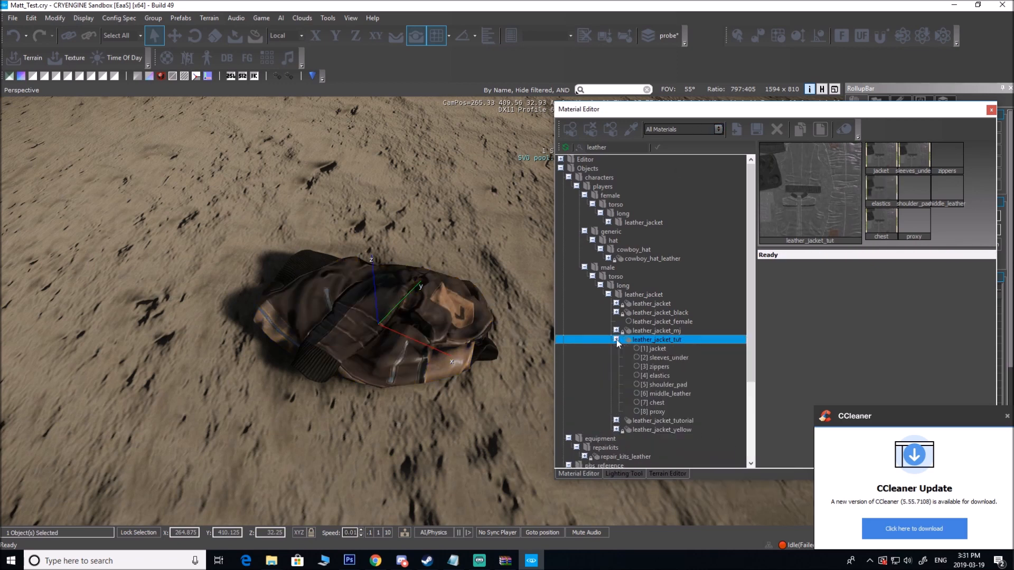
left_click_drag(684, 107, 660, 77)
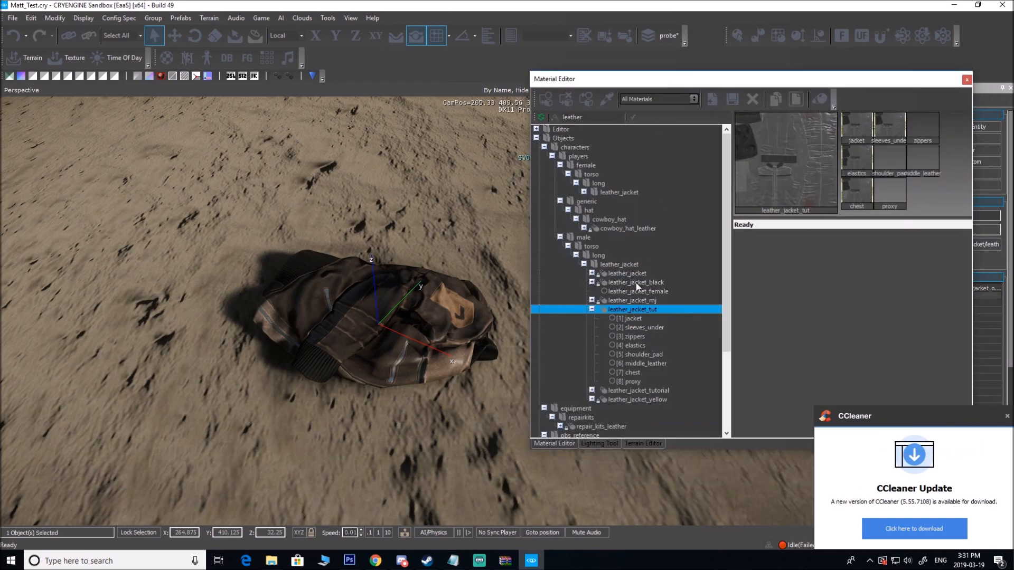
left_click(1007, 421)
left_click(636, 318)
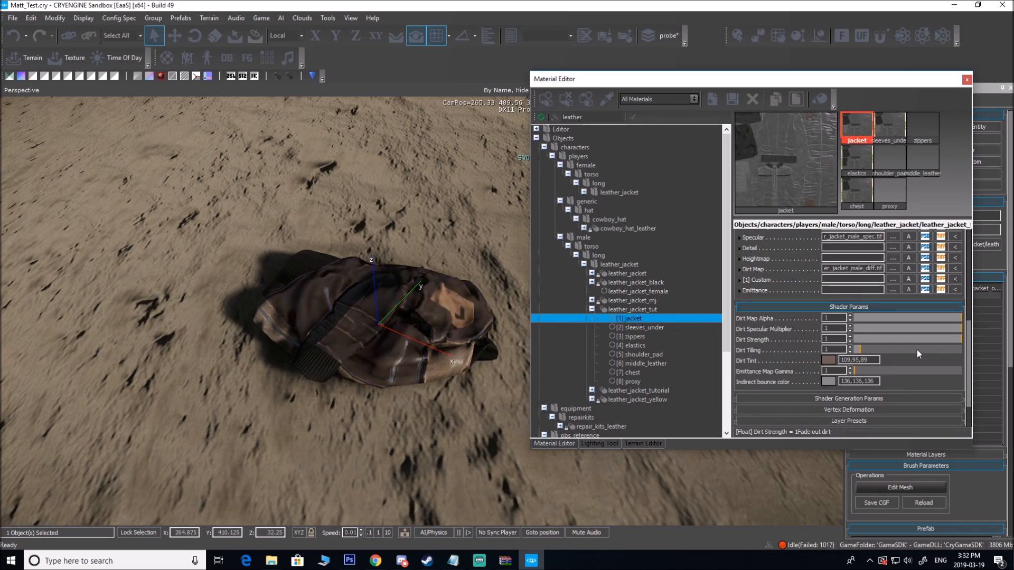
mouse_move(969, 341)
left_mouse_down()
mouse_move(961, 262)
mouse_move(960, 341)
left_mouse_up()
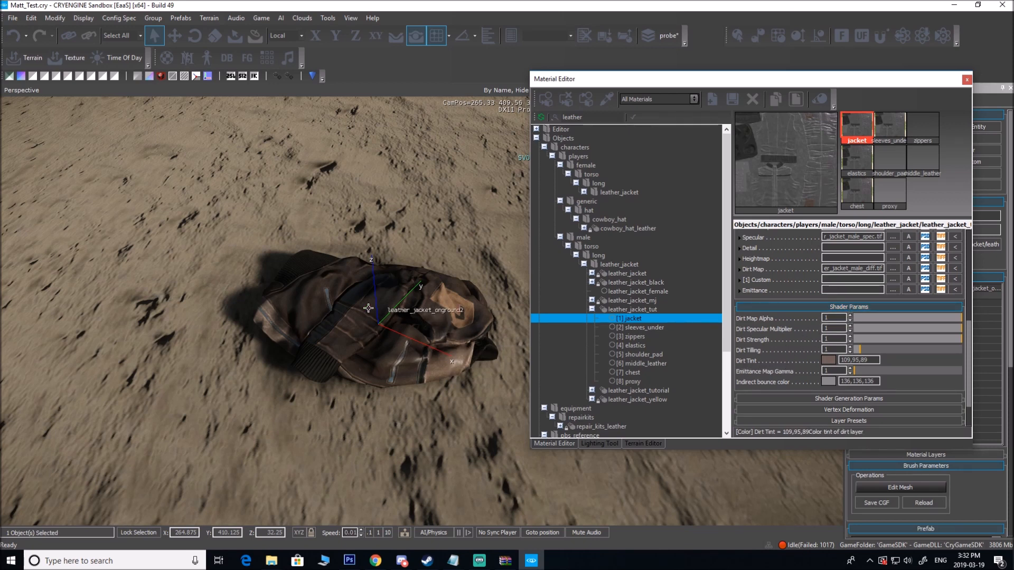
Step: Set the jacket sub-material's Dirt Tint to teal 38,147,159 and inspect the jacket up close
left_click(827, 360)
left_click_drag(500, 200, 646, 192)
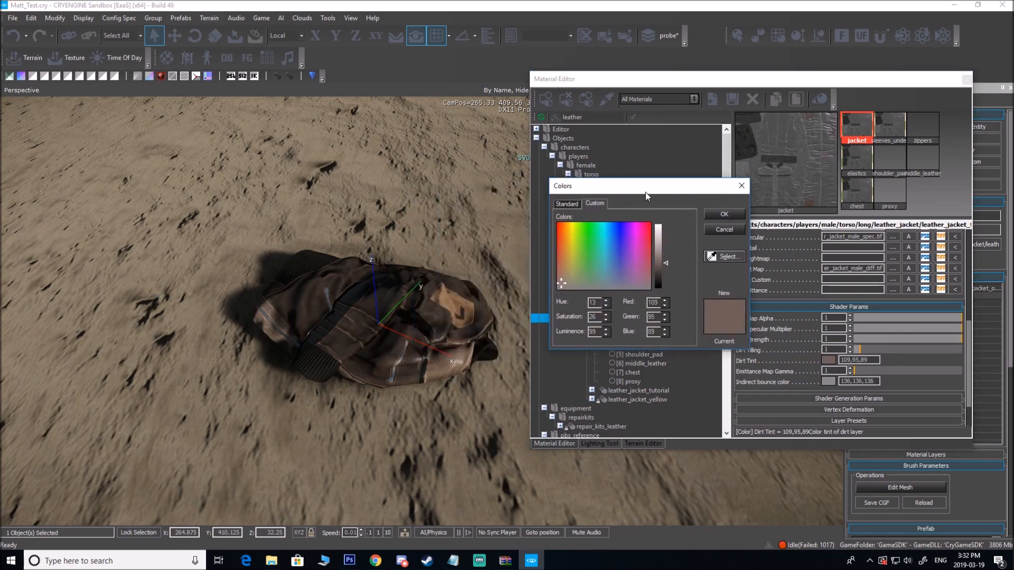
left_click_drag(591, 270, 606, 248)
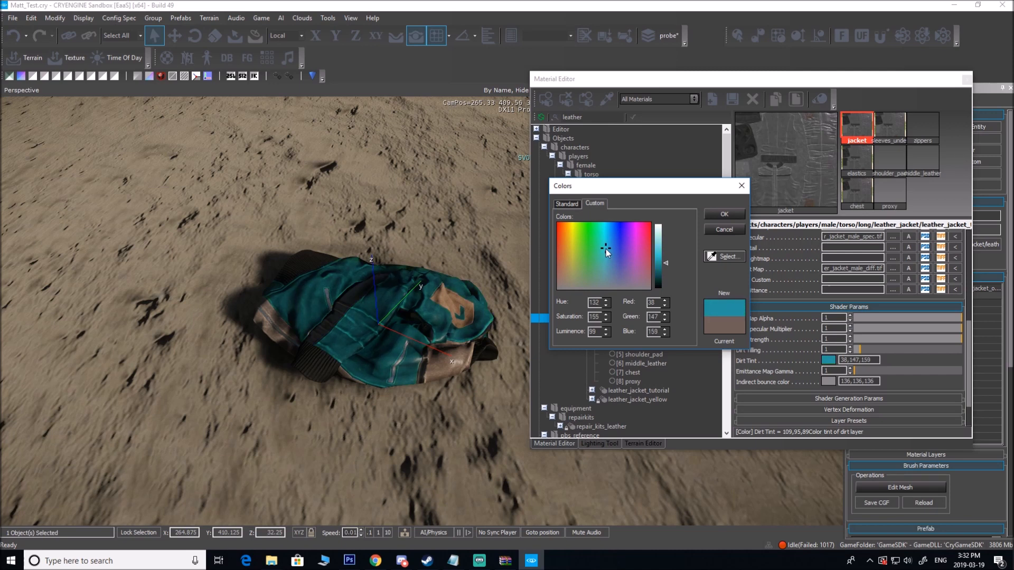
left_click(719, 214)
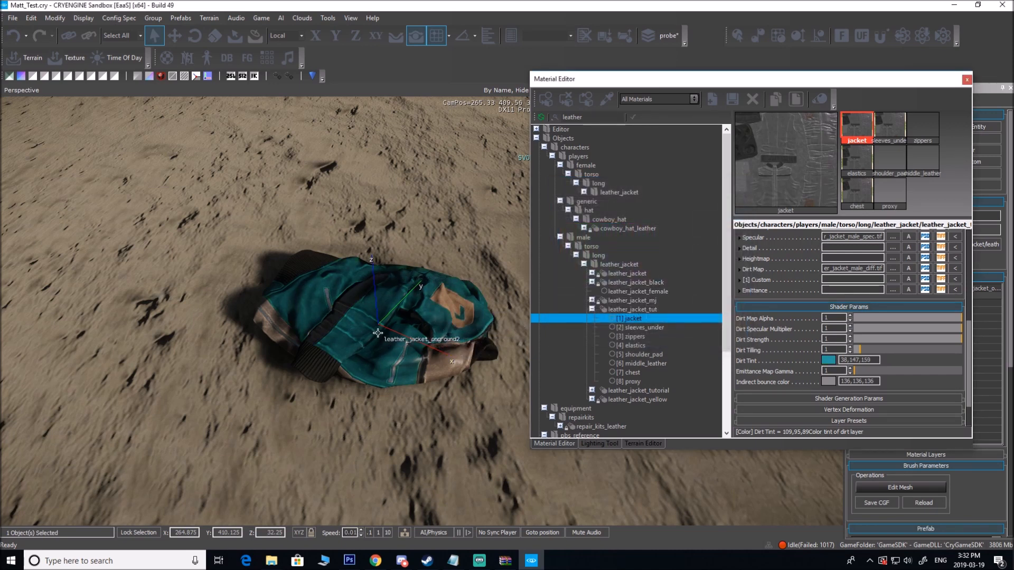
key("w")
mouse_move(396, 324)
right_mouse_down()
mouse_move(387, 336)
mouse_move(394, 325)
right_mouse_up()
key("w")
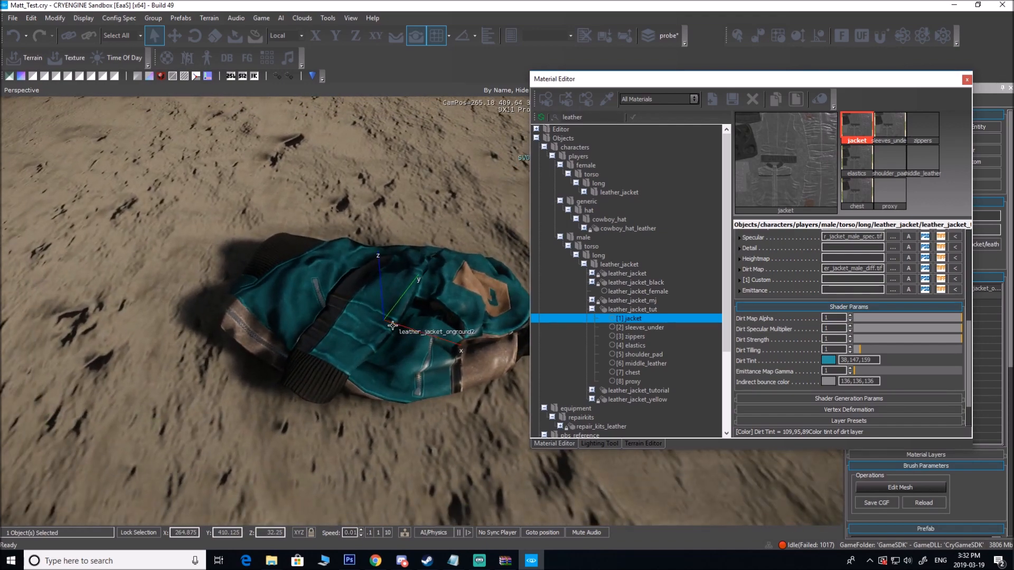
right_click_drag(500, 322, 501, 324)
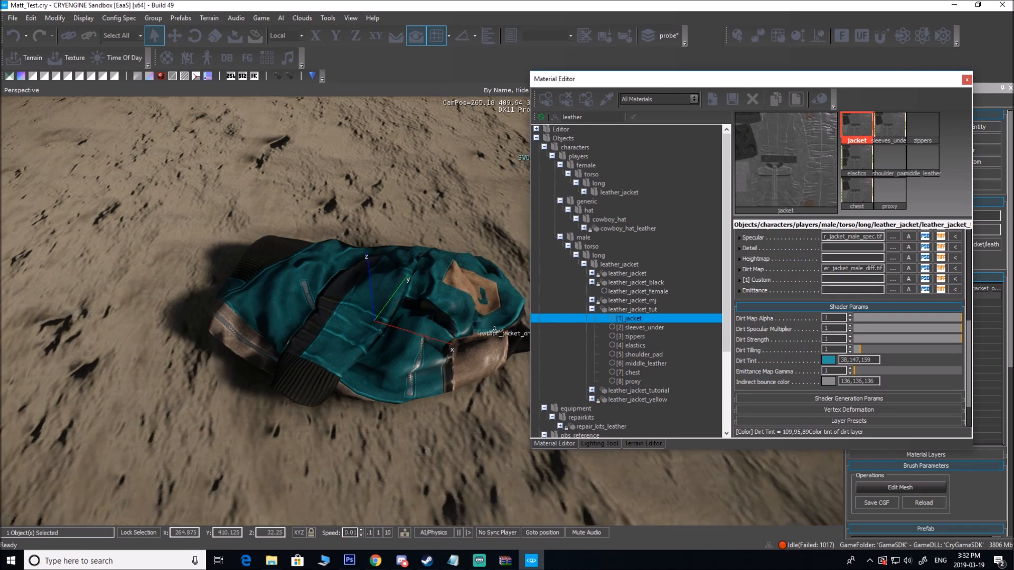
Step: Examine the shader parameters of the sleeves_under and zippers sub-materials against the jacket in the viewport
left_click(640, 327)
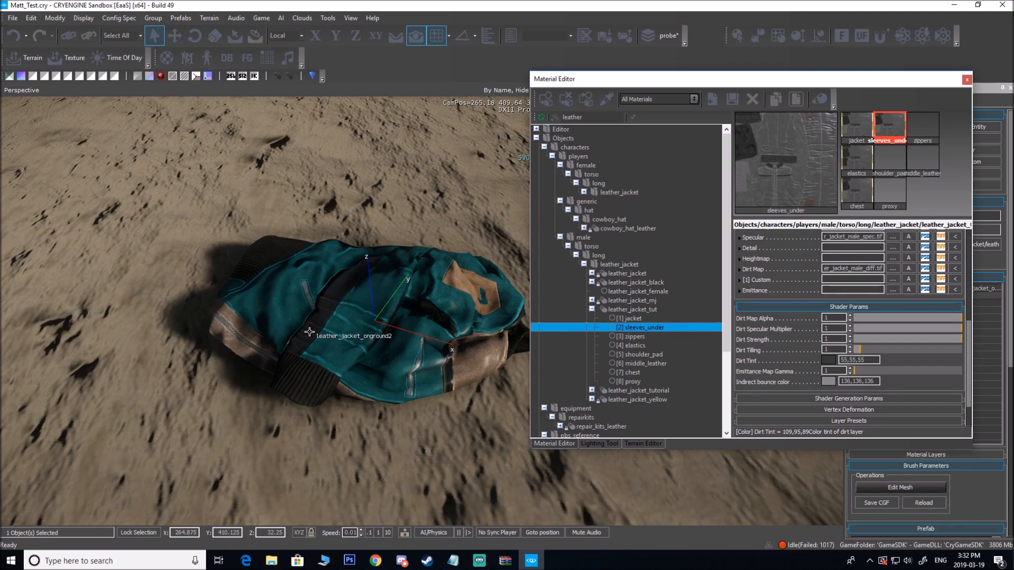
left_click(640, 338)
right_click_drag(411, 362, 411, 361)
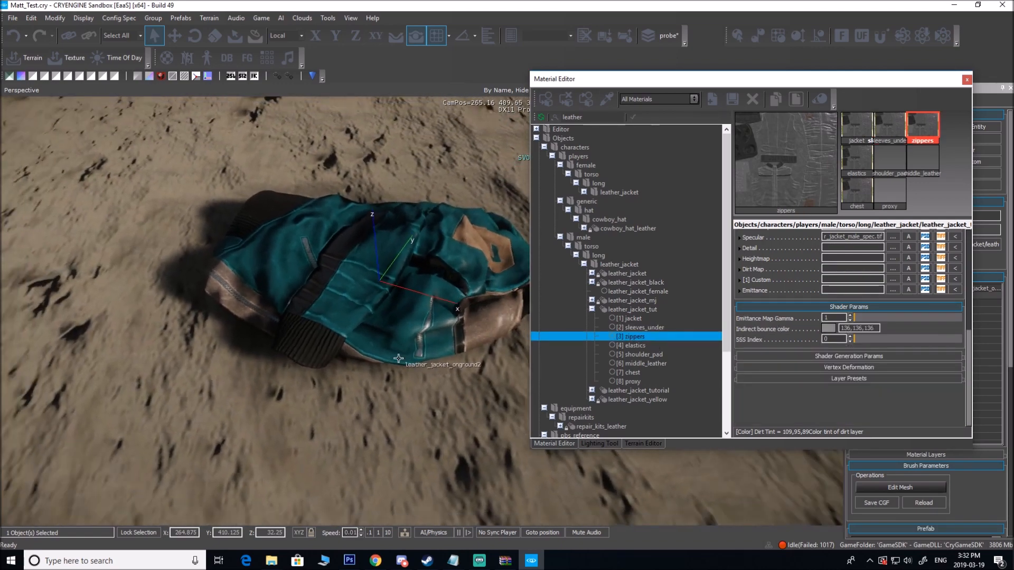
Step: Examine the shader parameters of the elastics, shoulder_pad, middle_leather and chest sub-materials against the jacket in the viewport
left_click(633, 345)
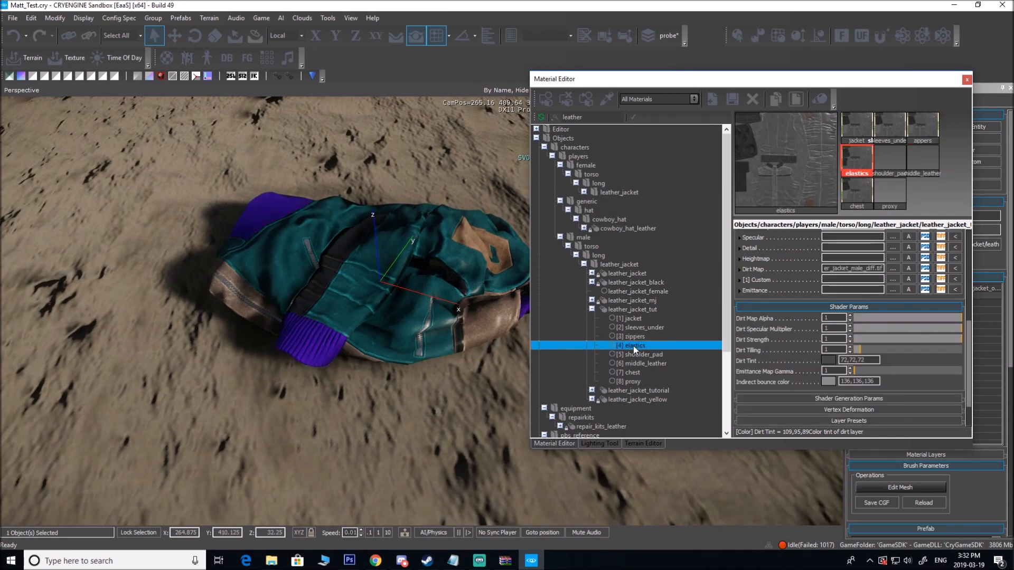
right_click_drag(362, 341, 269, 340)
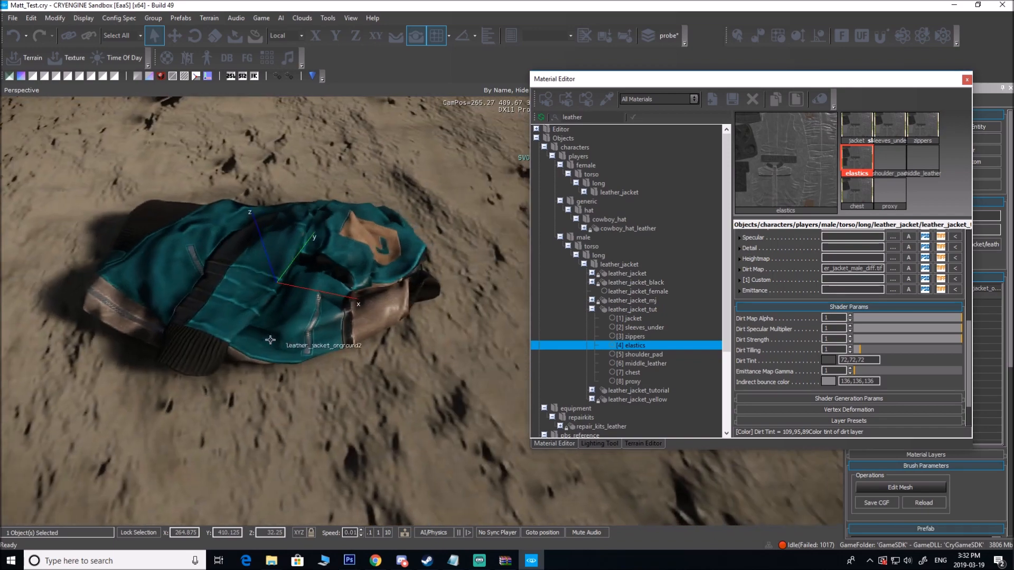
middle_click_drag(182, 350, 210, 350)
left_click(642, 348)
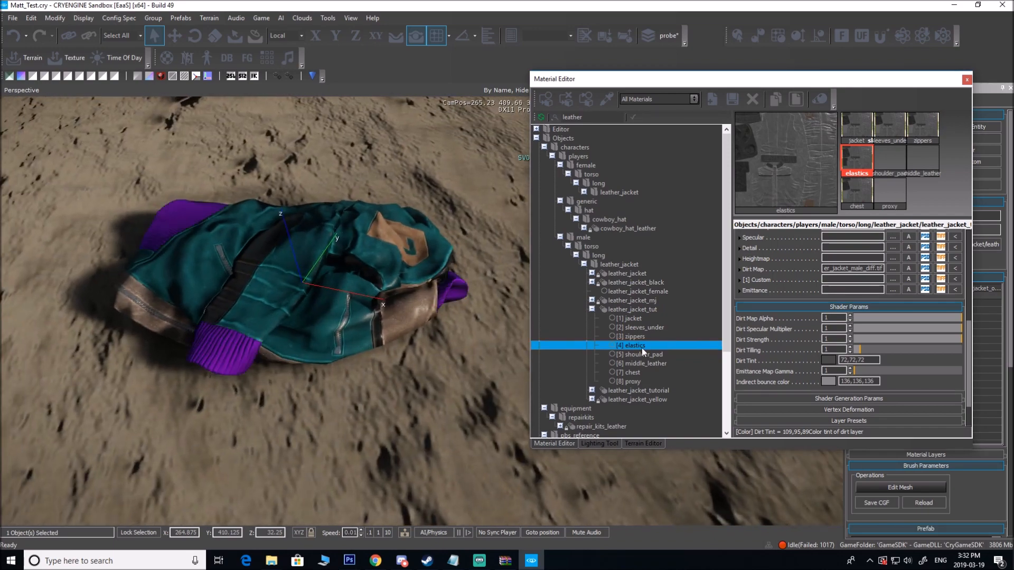
left_click(635, 352)
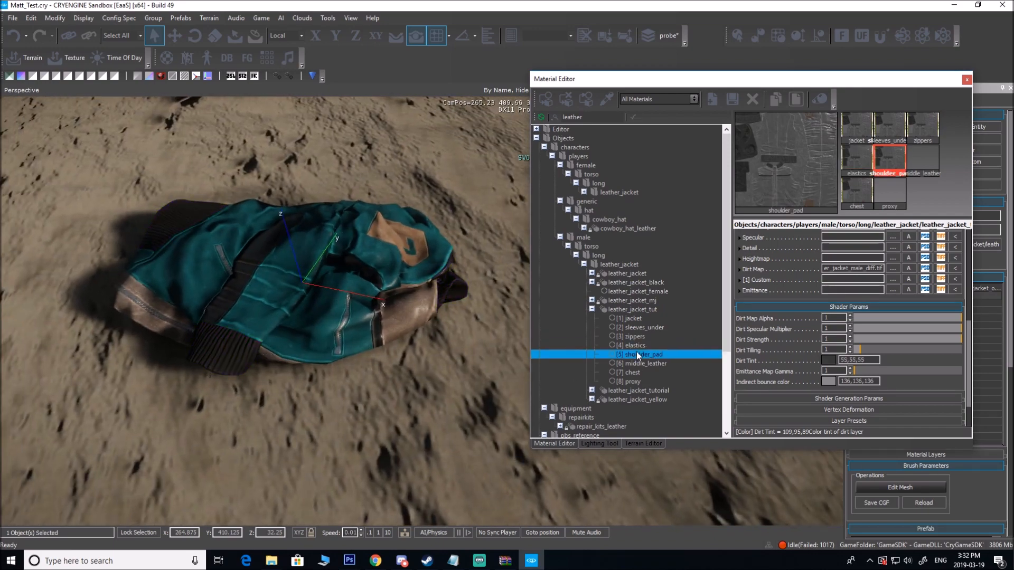
right_click_drag(401, 232, 318, 210)
right_click_drag(220, 177, 158, 164)
left_click(660, 363)
right_click_drag(258, 311, 290, 321)
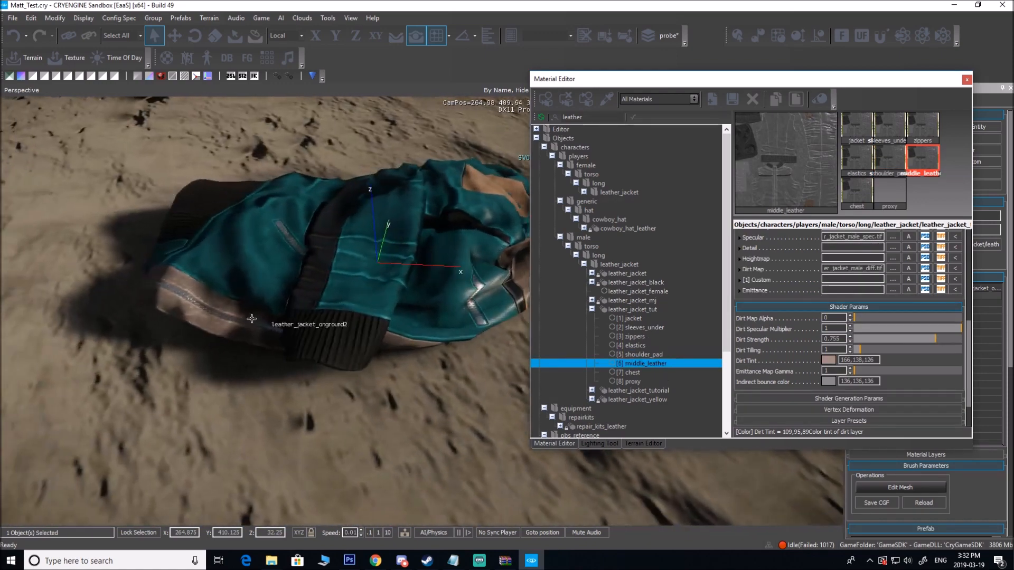
left_click(636, 372)
right_click_drag(475, 370, 423, 370)
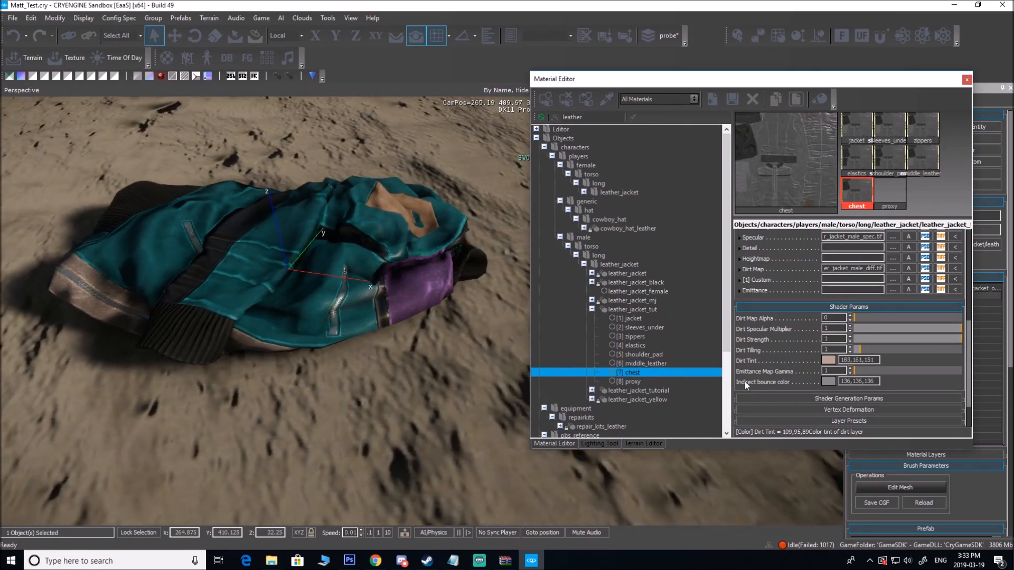
Step: Set the chest sub-material's Dirt Tint to blue 104,104,229 and inspect the chest panel in the viewport
left_click(828, 360)
left_click(477, 250)
left_click(578, 223)
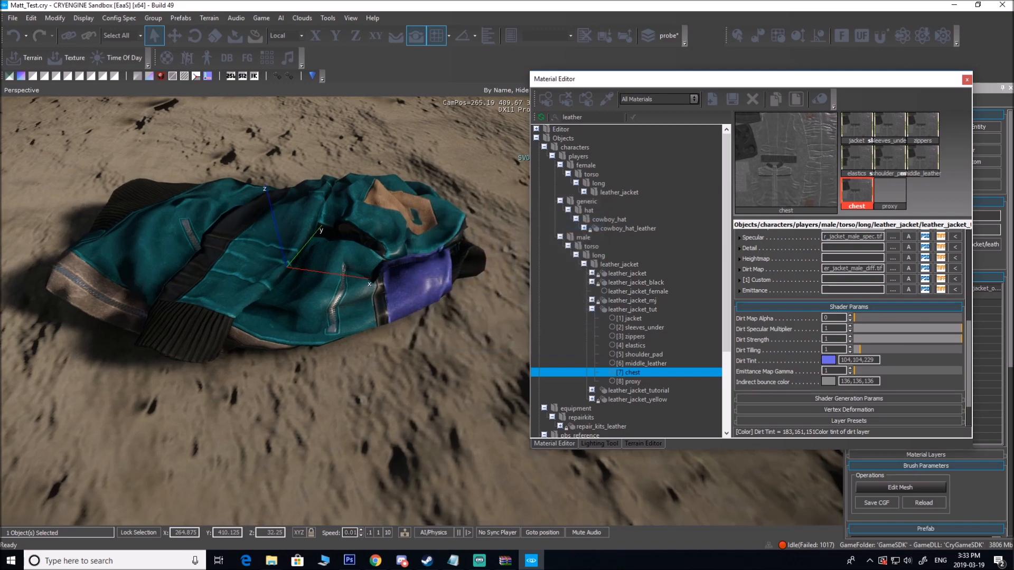
right_click_drag(422, 322, 438, 282)
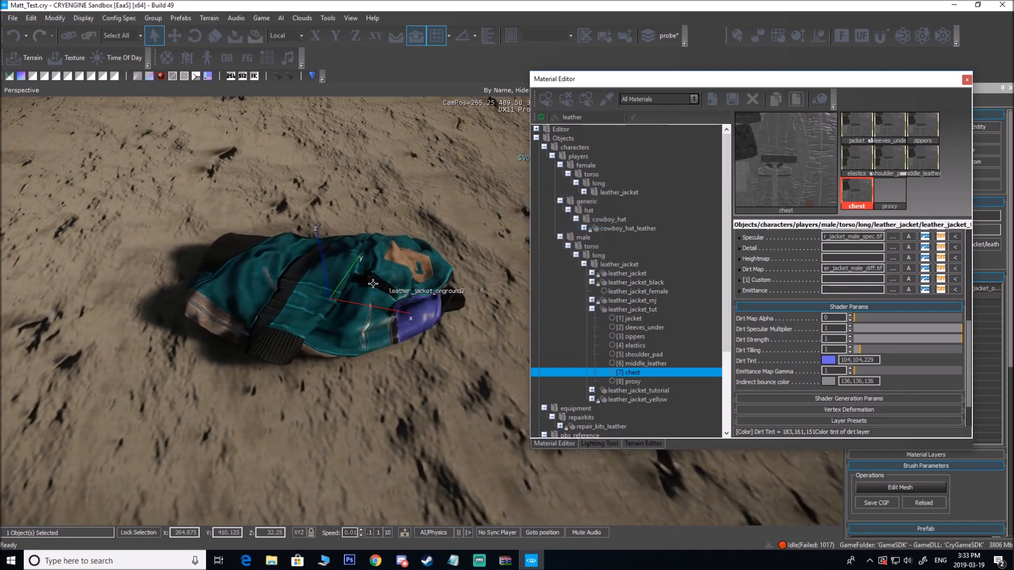
right_click_drag(396, 316, 383, 306)
Step: Undo the Dirt Tint changes on the chest and jacket sub-materials, and check leather_jacket_tut in the material tree
key("ctrl+z")
key("ctrl+z")
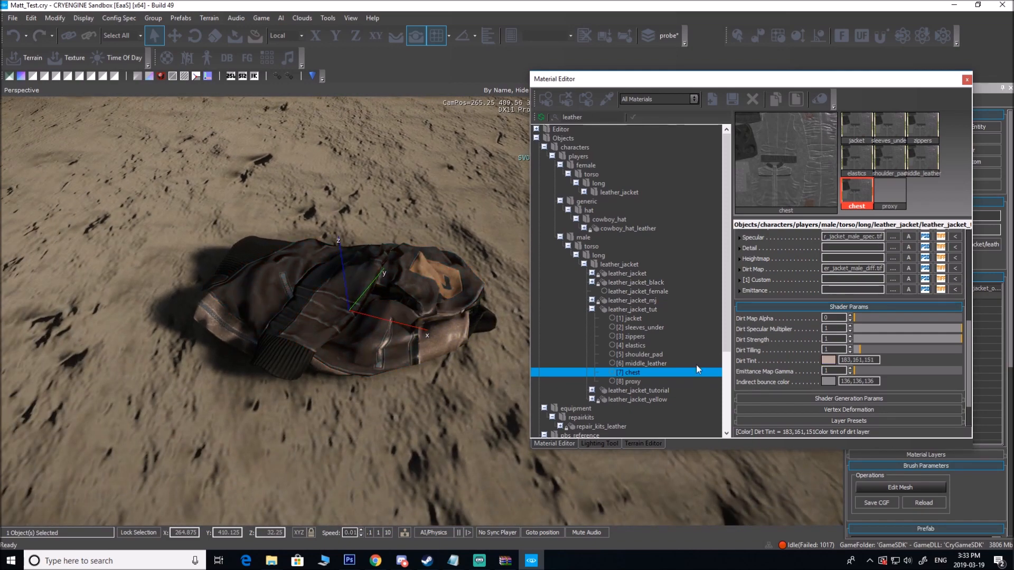
left_click(637, 318)
left_click(623, 310)
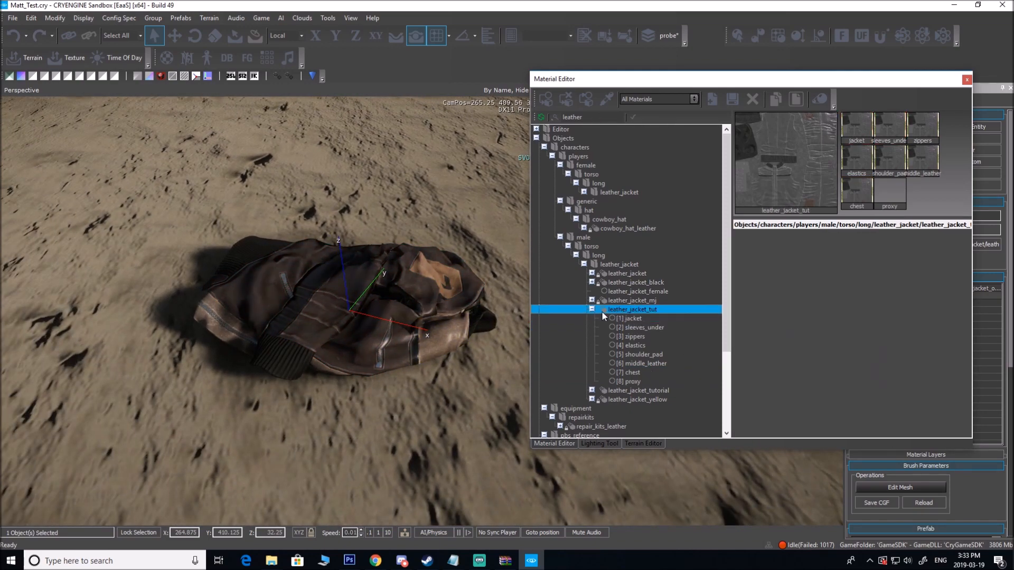
left_click(591, 309)
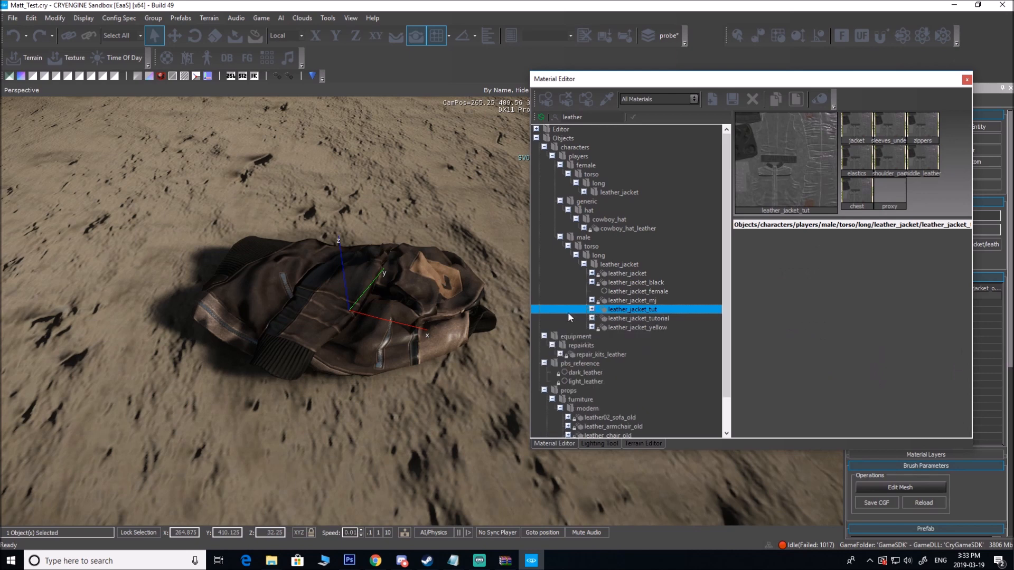
left_click(591, 310)
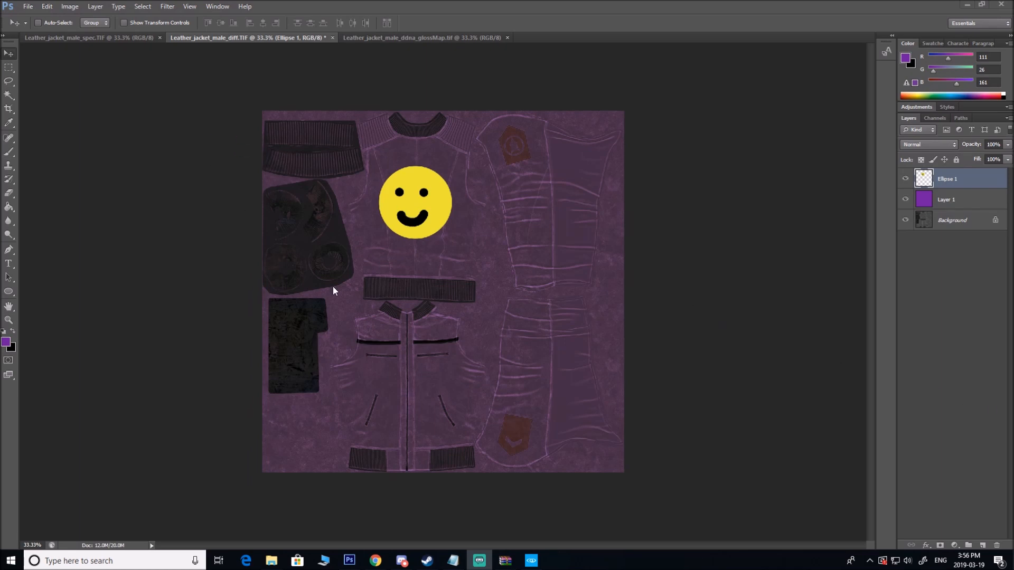
Step: In Photoshop, start saving the diffuse texture under a new name and browse to the mod's GameSDK folder inside Modding on drive E
left_click(23, 7)
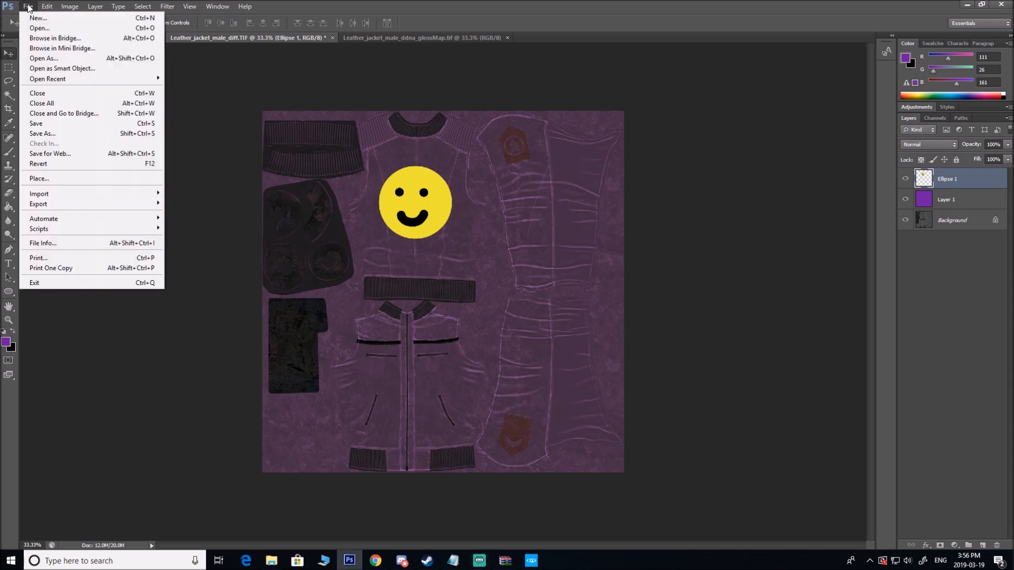
left_click(45, 133)
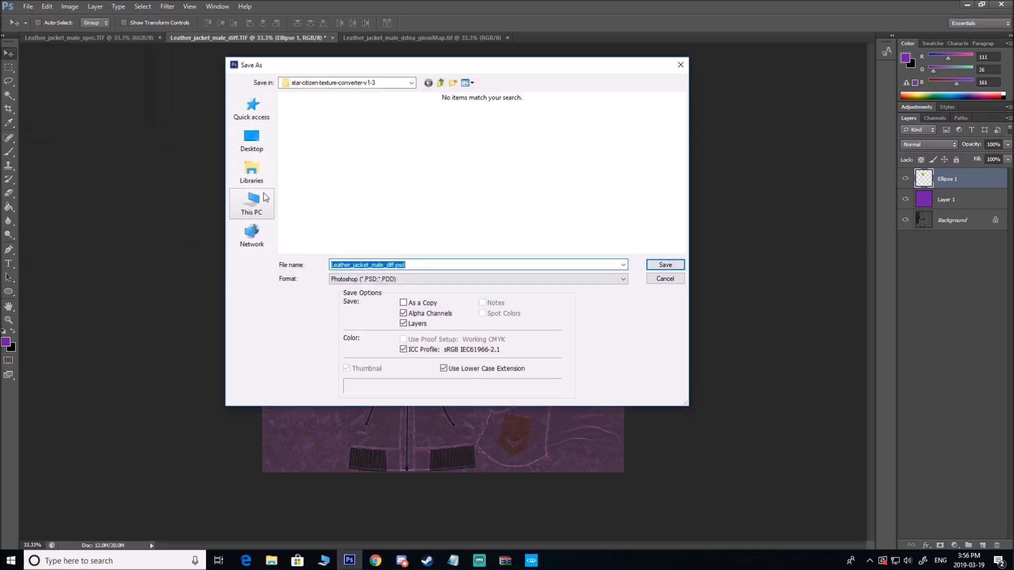
left_click(251, 139)
double_click(526, 114)
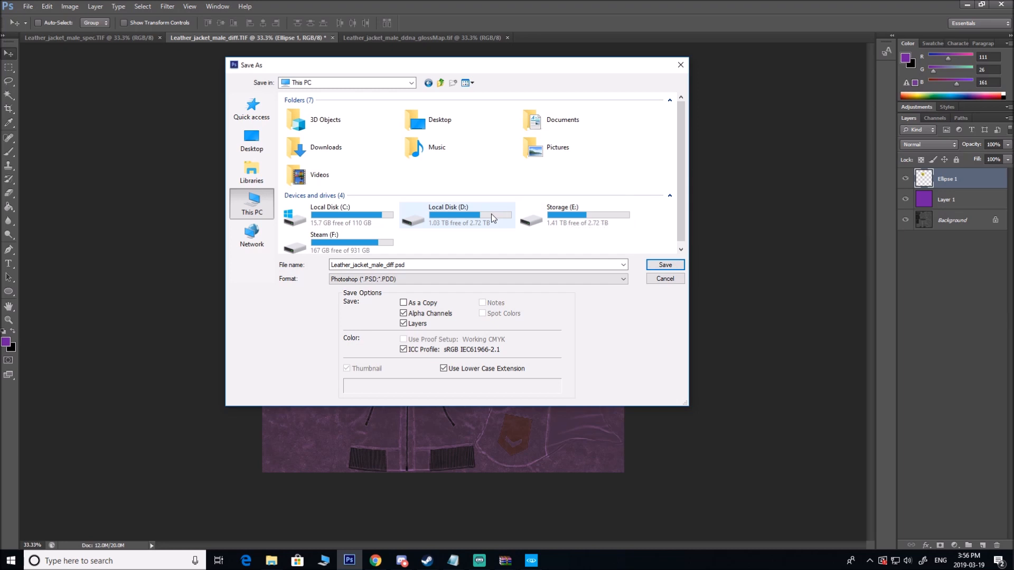
double_click(561, 215)
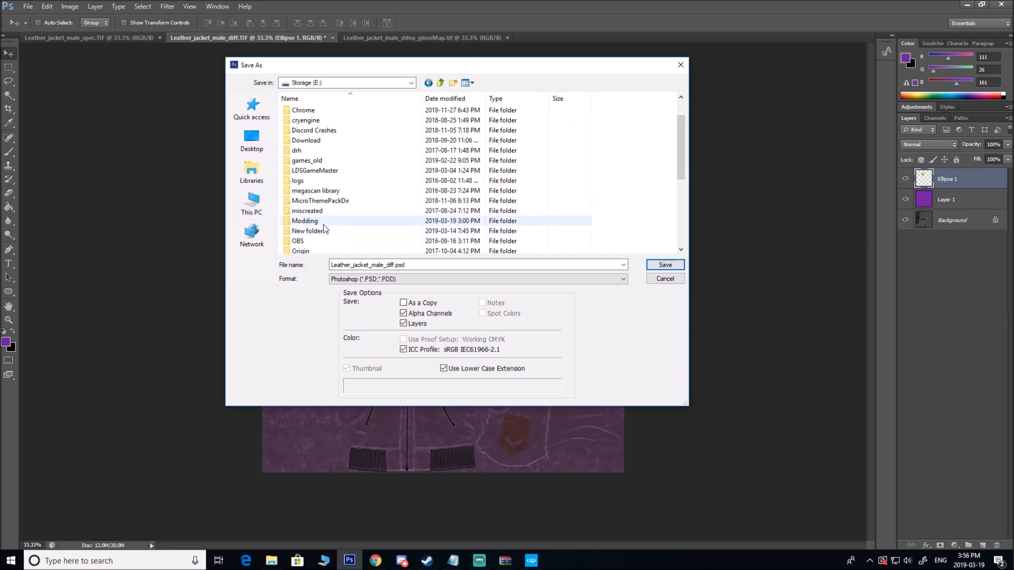
double_click(323, 224)
double_click(325, 154)
double_click(327, 134)
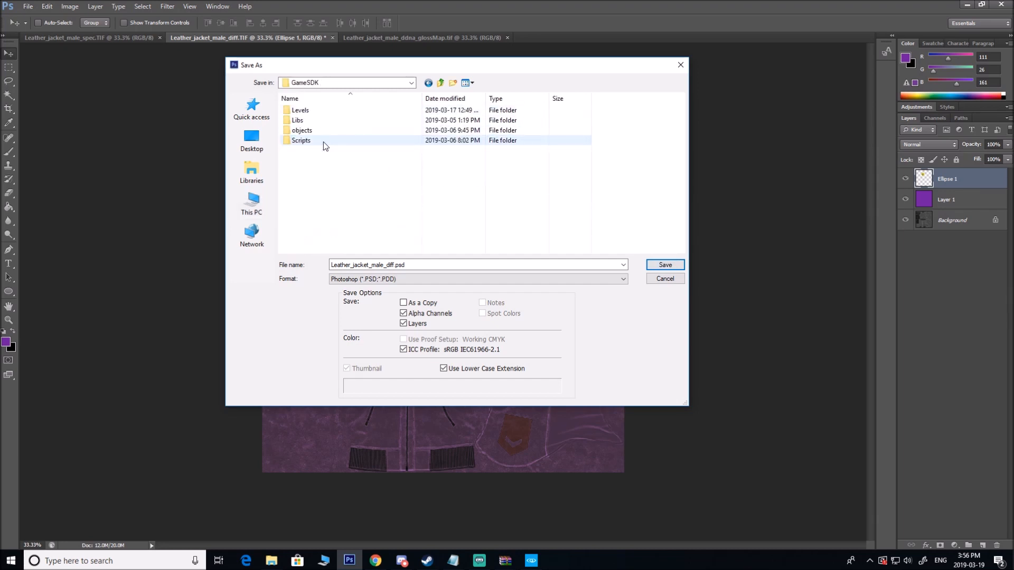
Step: Browse within GameSDK to objects/characters/players/male/torso/long/leather_jacket as the save location
double_click(317, 129)
double_click(315, 111)
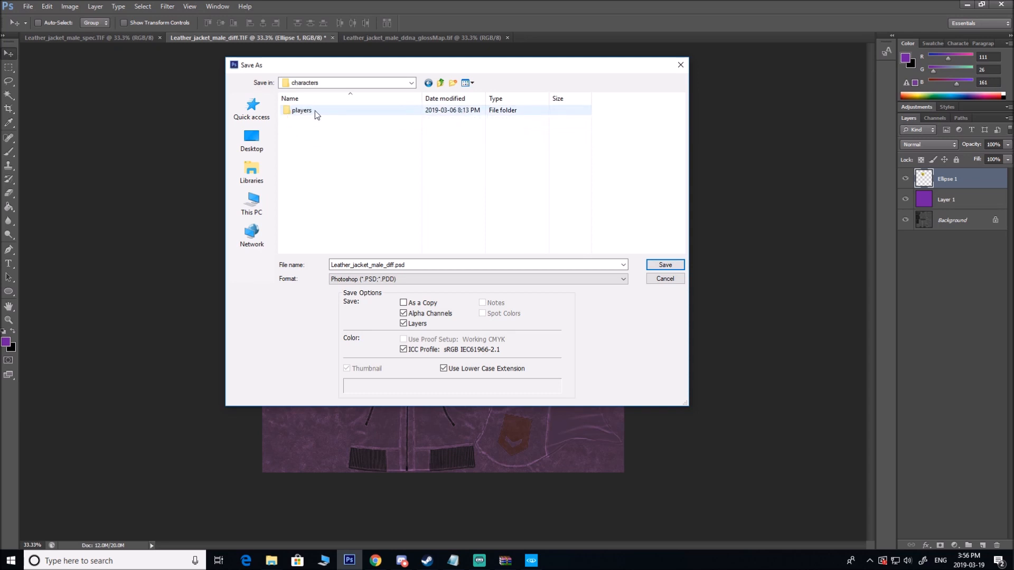
double_click(314, 110)
double_click(311, 117)
double_click(309, 111)
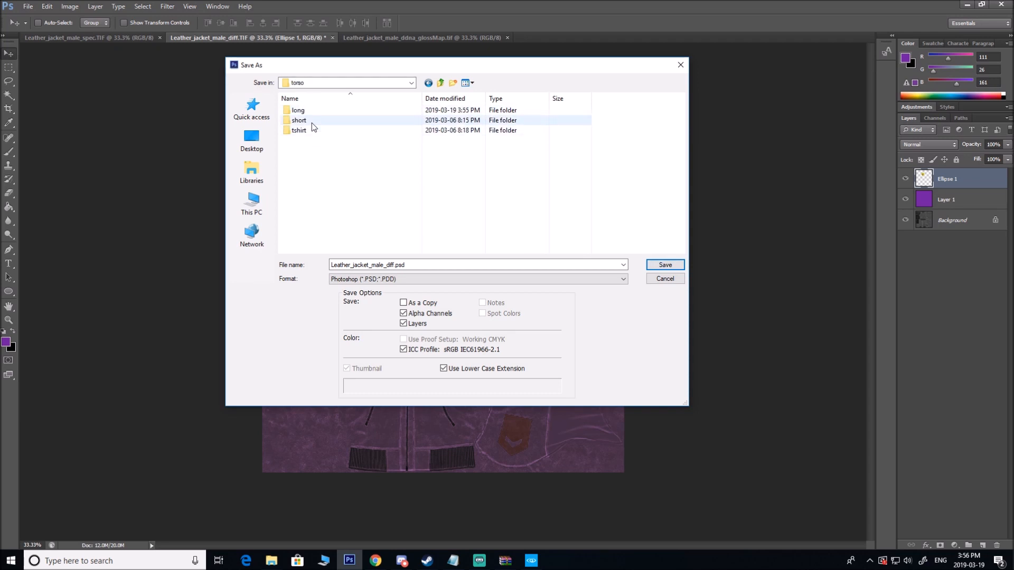
double_click(308, 112)
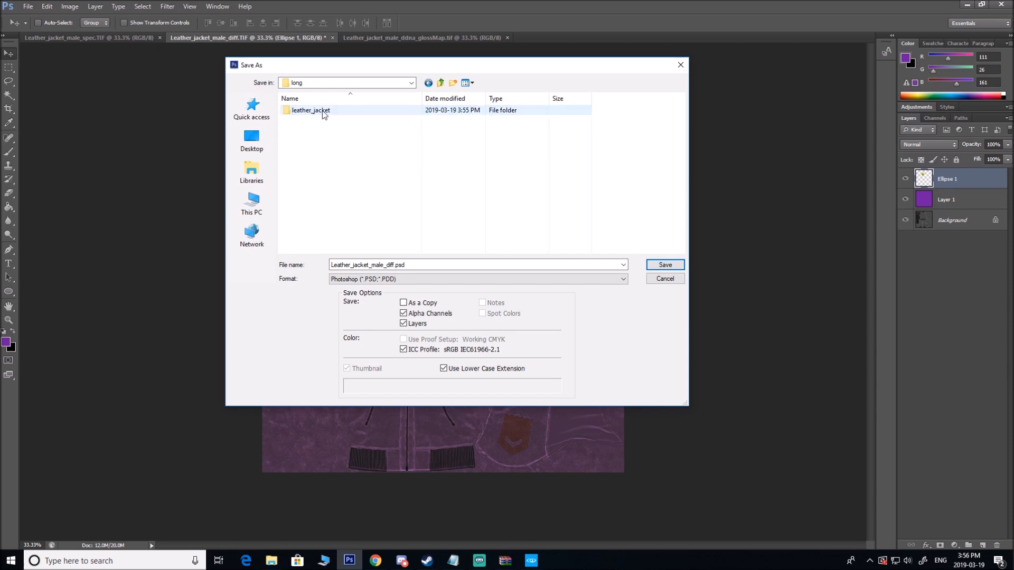
double_click(323, 112)
Step: Create a folder named textures inside leather_jacket and open it as the save location
right_click(326, 139)
mouse_move(433, 272)
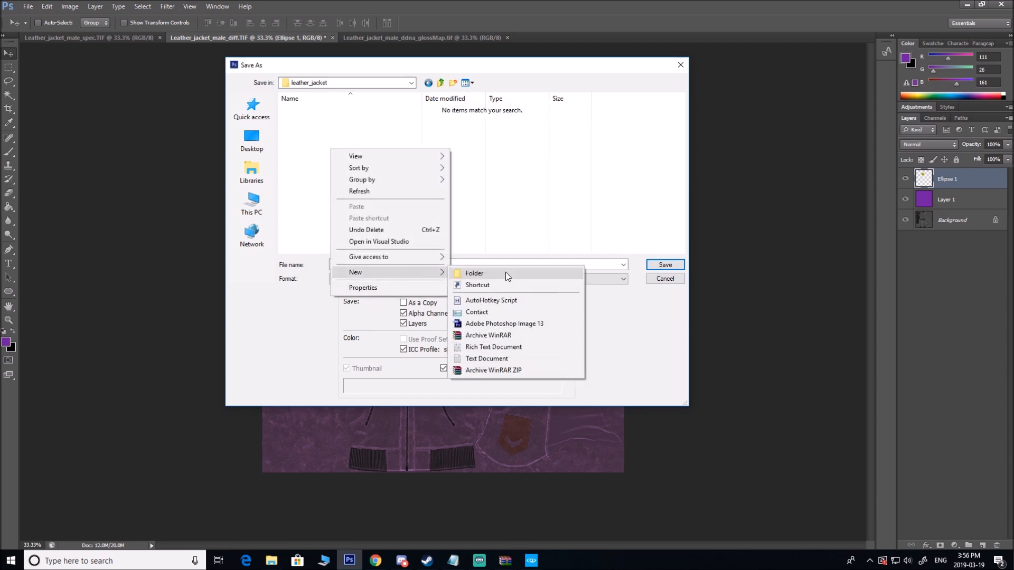
left_click(505, 271)
type("textures")
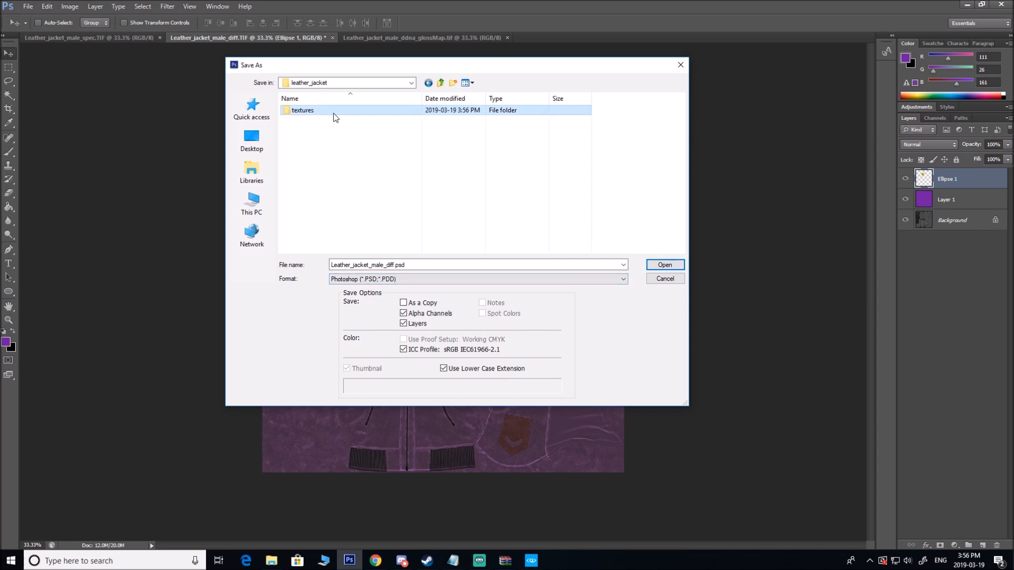
double_click(333, 113)
right_click(423, 170)
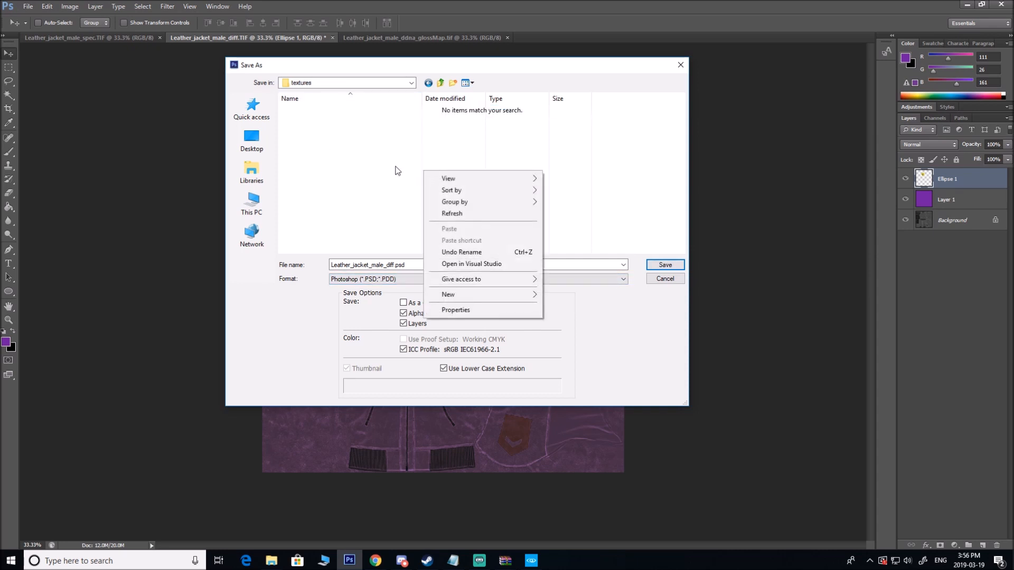
left_click(363, 179)
Step: Save the texture as Leather_jacket_male_tut.tif in the CryTIFPlugin format
left_click(390, 264)
left_click_drag(395, 264, 387, 264)
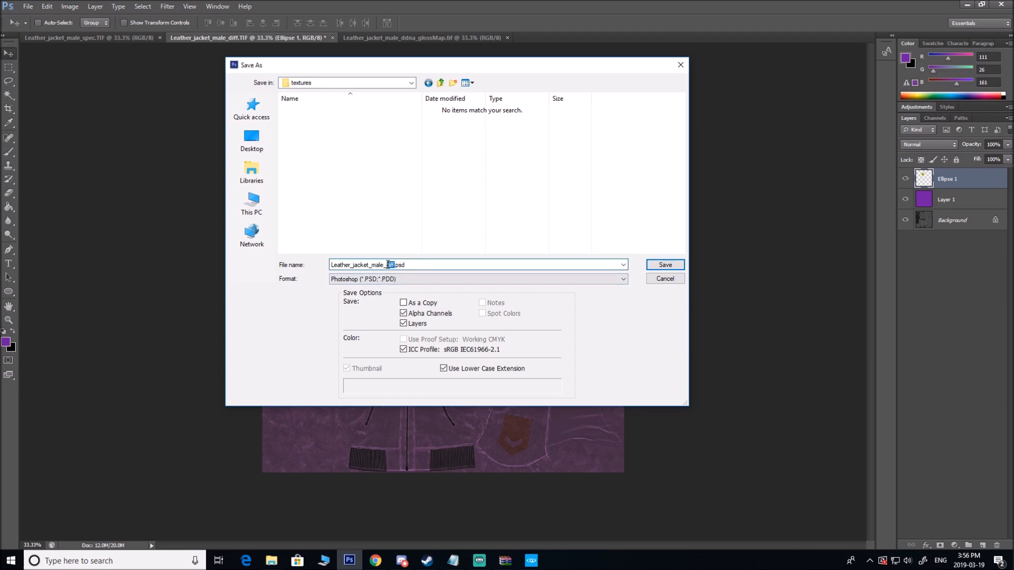
key("BackSpace")
type("tut")
left_click(513, 279)
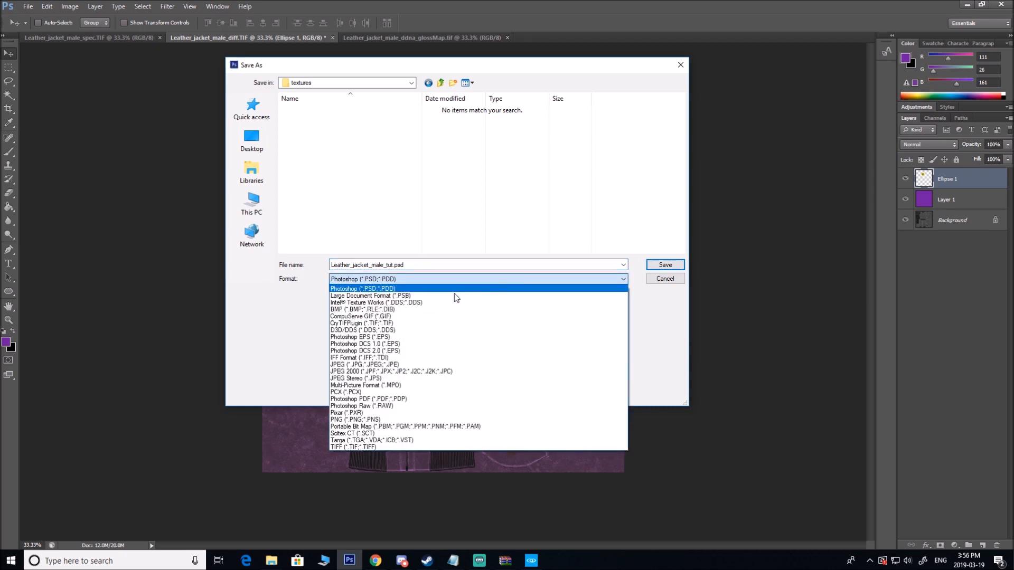
left_click(414, 320)
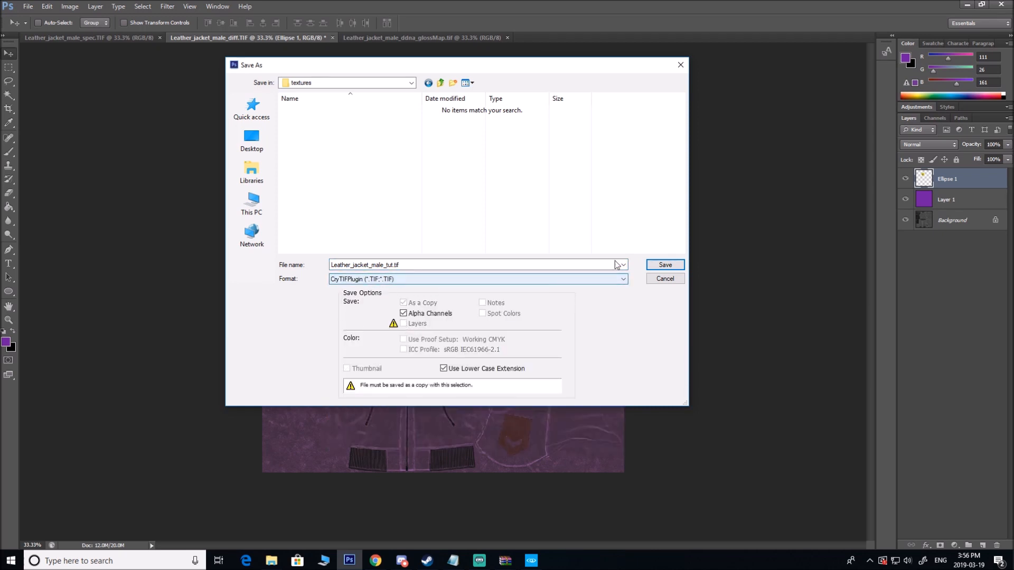
left_click(661, 266)
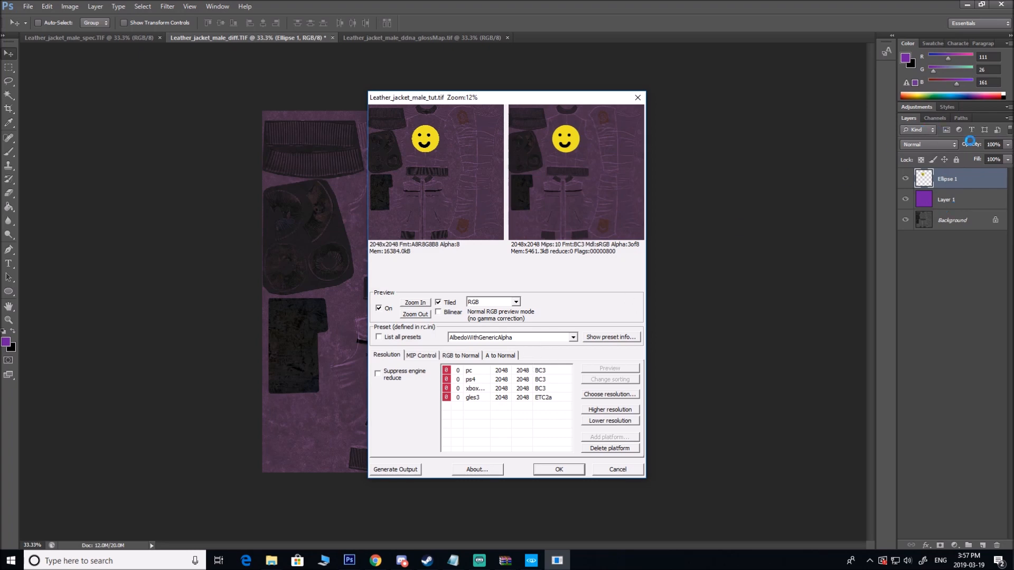
Step: Set the texture's CryTIF export preset to Albedo
left_click(559, 341)
scroll(545, 352, "up", 1)
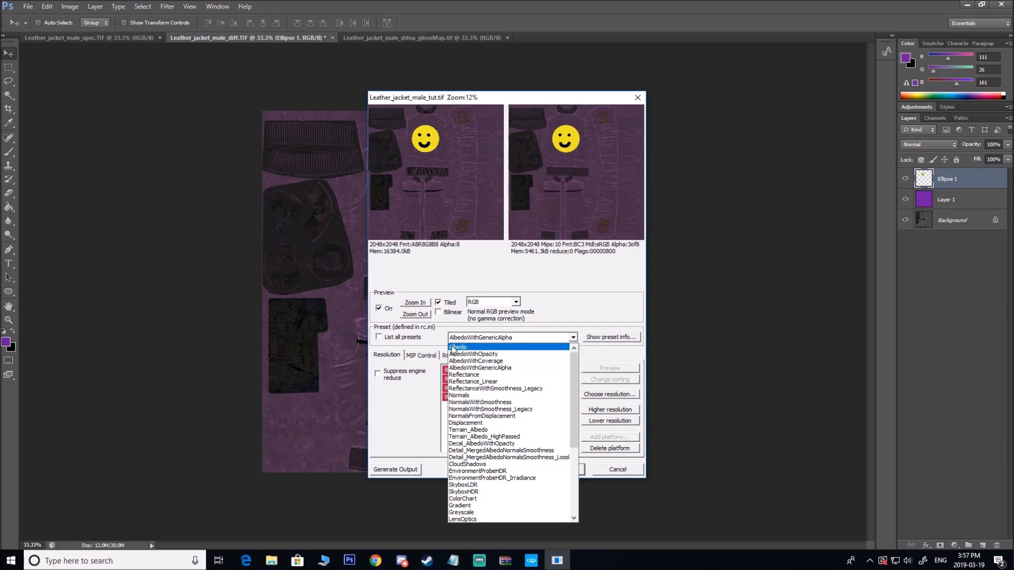
left_click(502, 369)
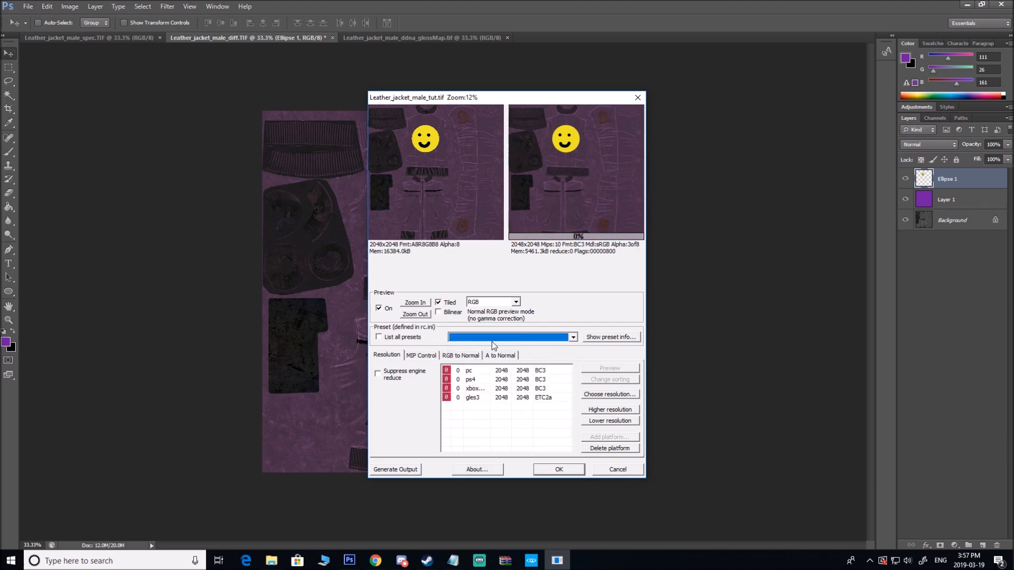
left_click(482, 341)
scroll(454, 364, "up", 1)
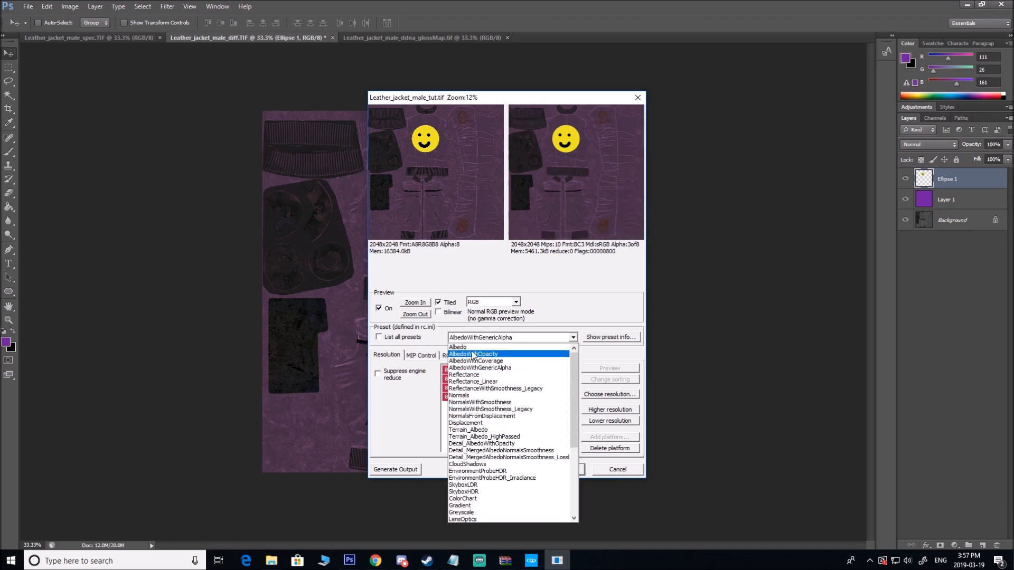
left_click(452, 351)
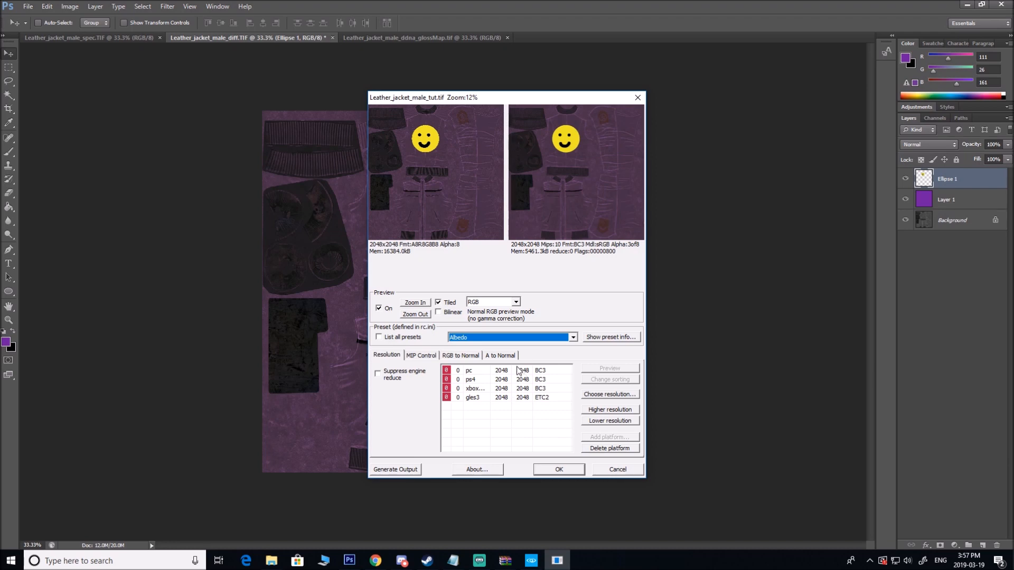
left_click(529, 337)
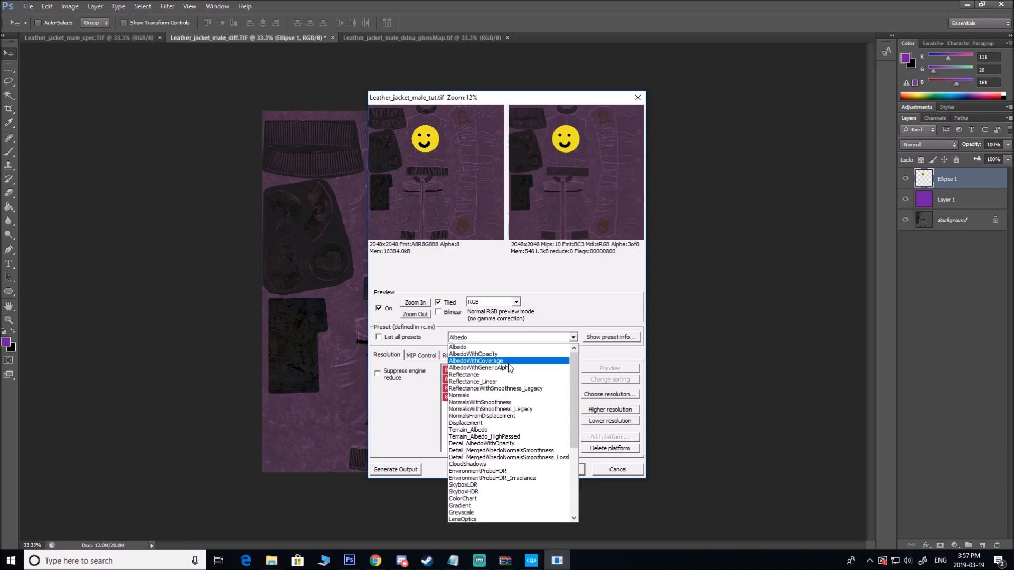
left_click(505, 346)
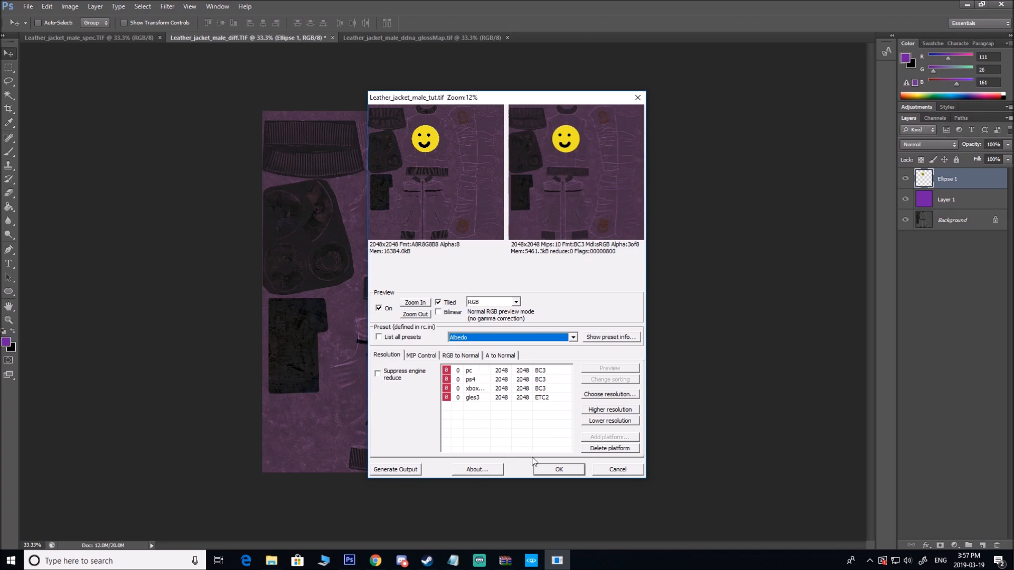
Step: Check the final resolution choices for pc, keep 2048 x 2048, and confirm the CryTIF export
left_click(486, 371)
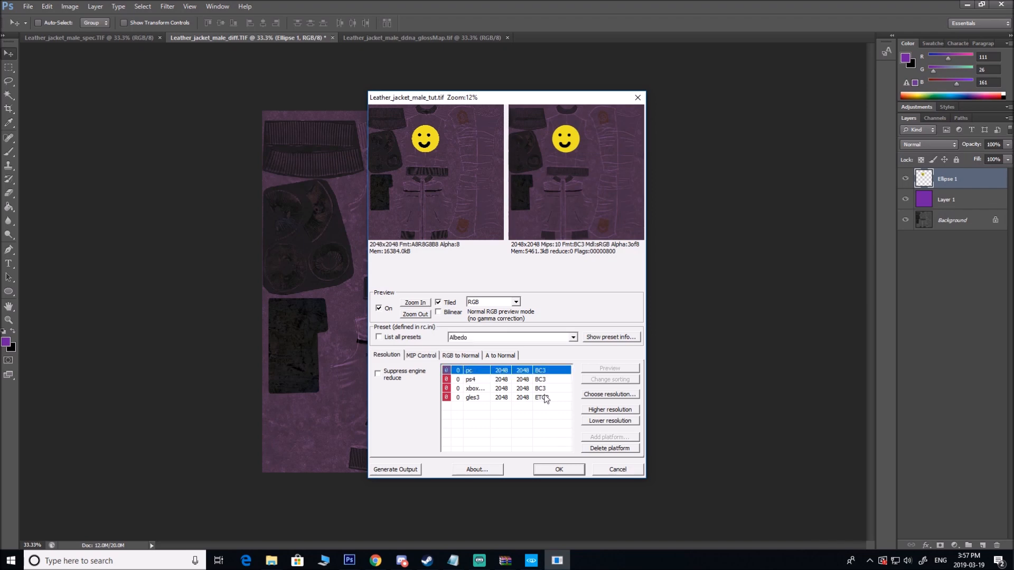
left_click(610, 395)
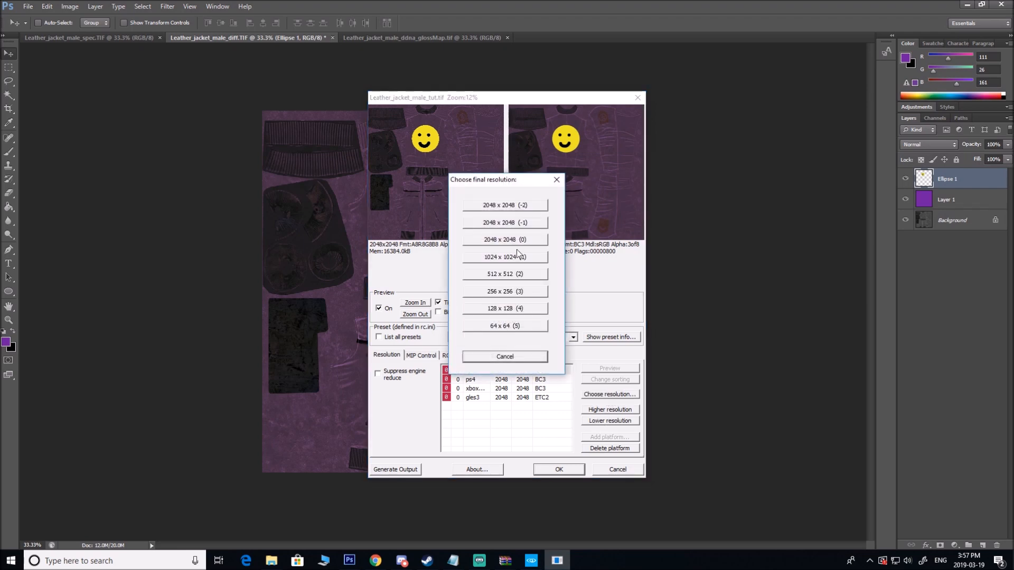
left_click(513, 358)
left_click(494, 371)
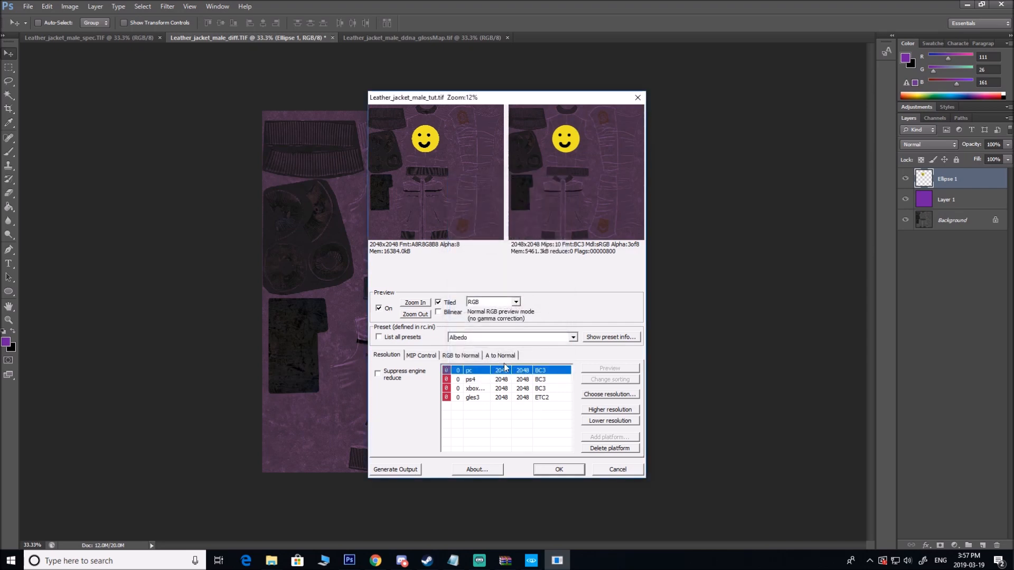
left_click(559, 470)
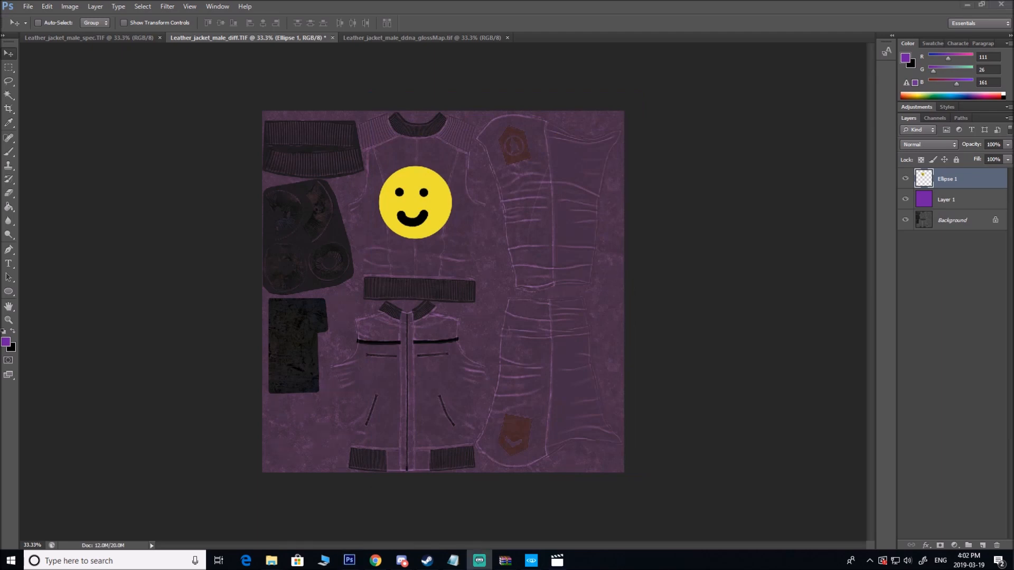
Step: Switch to CRYENGINE Sandbox and set the Diffuse map of leather_jacket_tut's jacket submaterial to Leather_jacket_male_tut_diff.tif
left_click(532, 561)
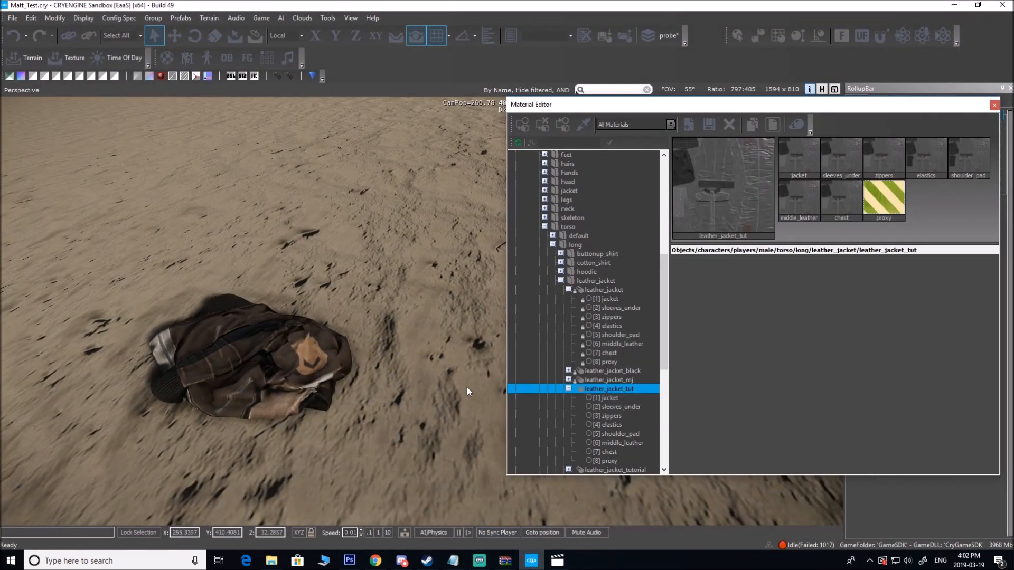
left_click_drag(595, 105, 565, 67)
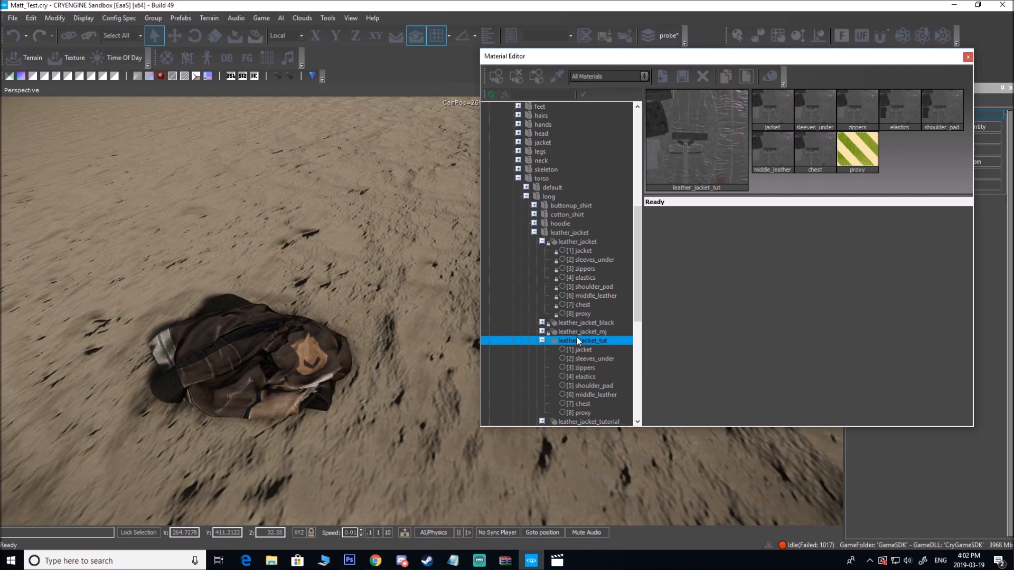
left_click(576, 350)
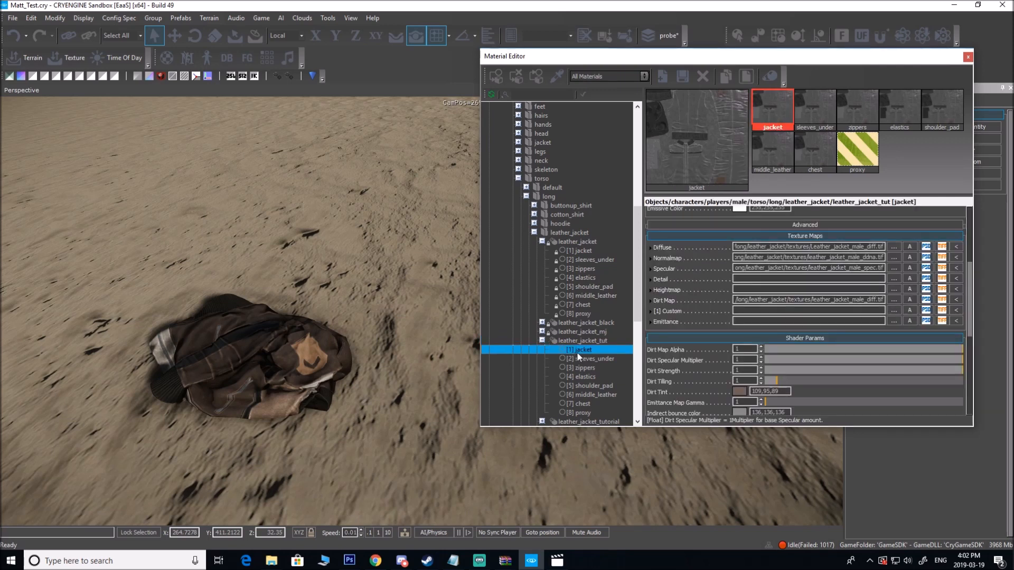
mouse_move(688, 251)
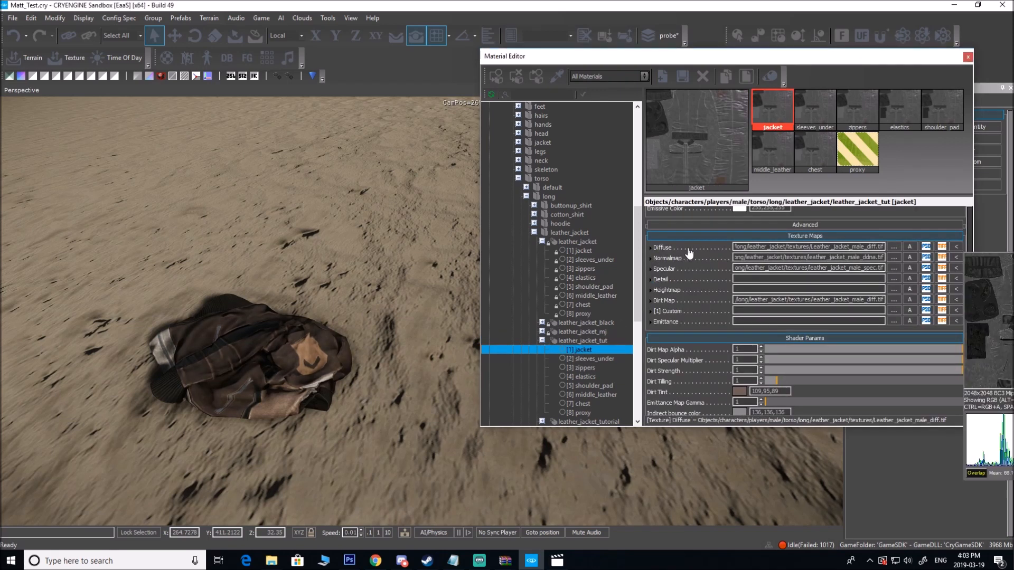
left_click(893, 247)
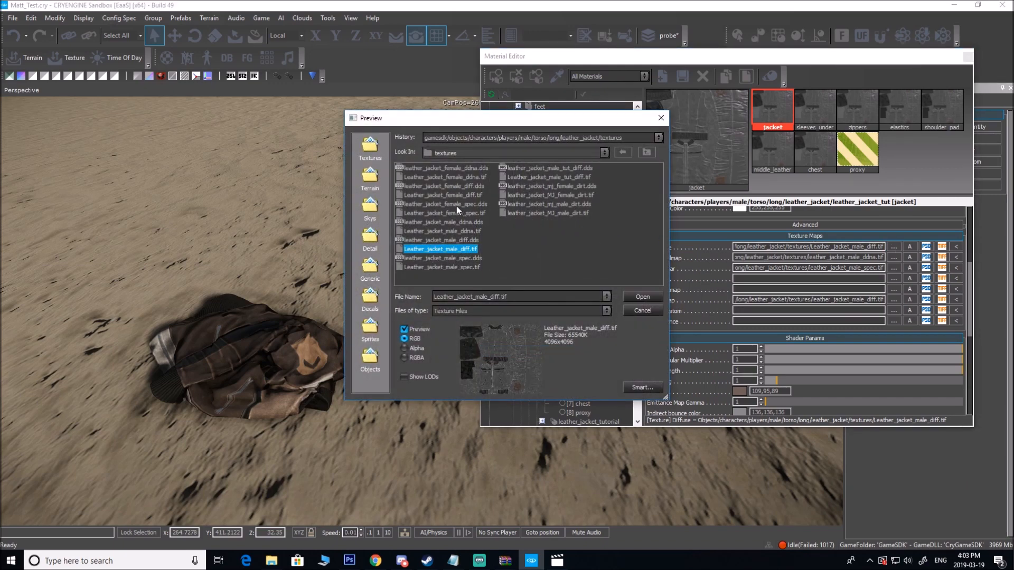
left_click(545, 178)
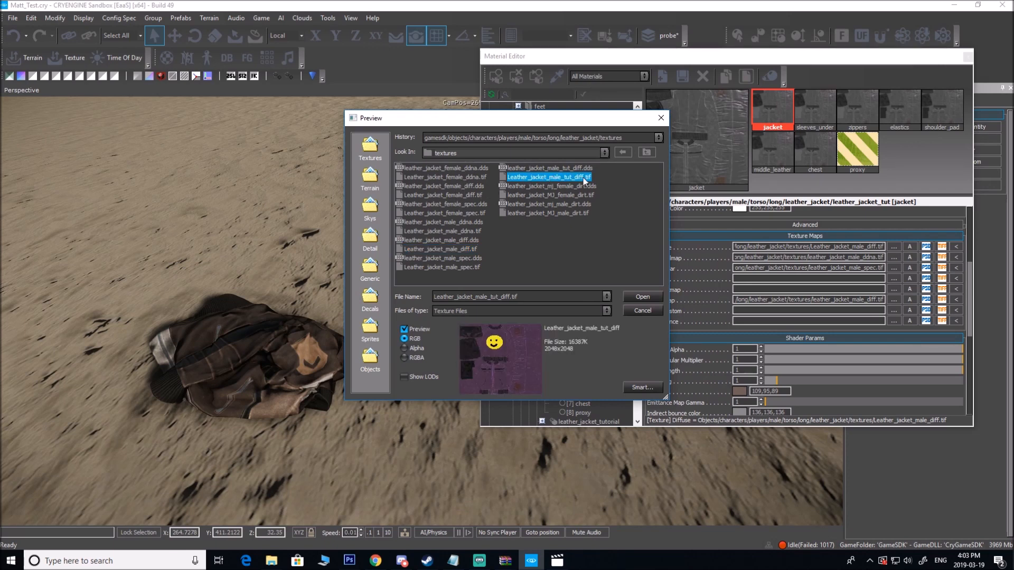
left_click(633, 297)
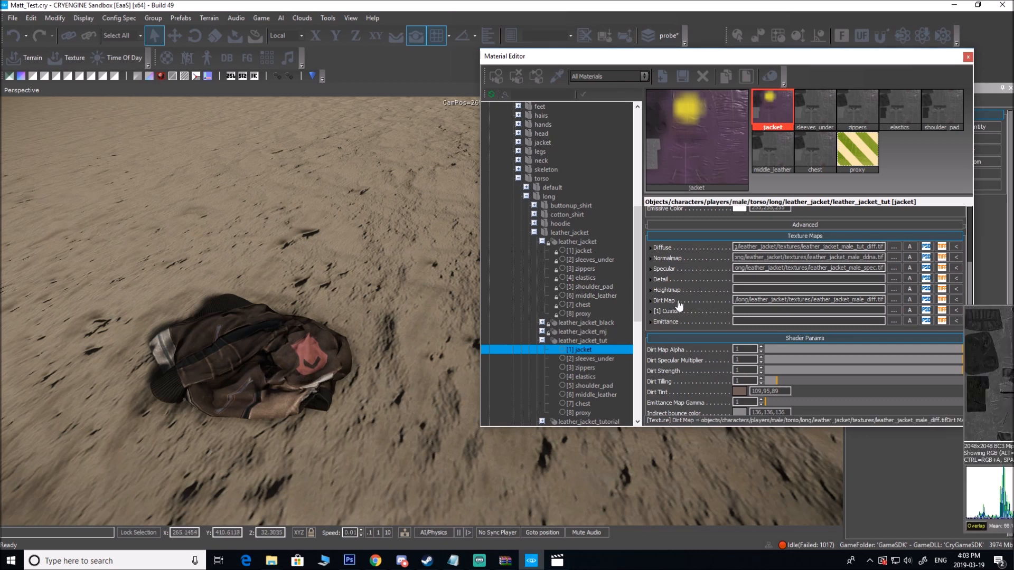
Step: Disable Dirtlayer in the jacket submaterial's shader generation parameters and clear its Dirt Map texture
left_click(802, 303)
left_click_drag(969, 305, 962, 374)
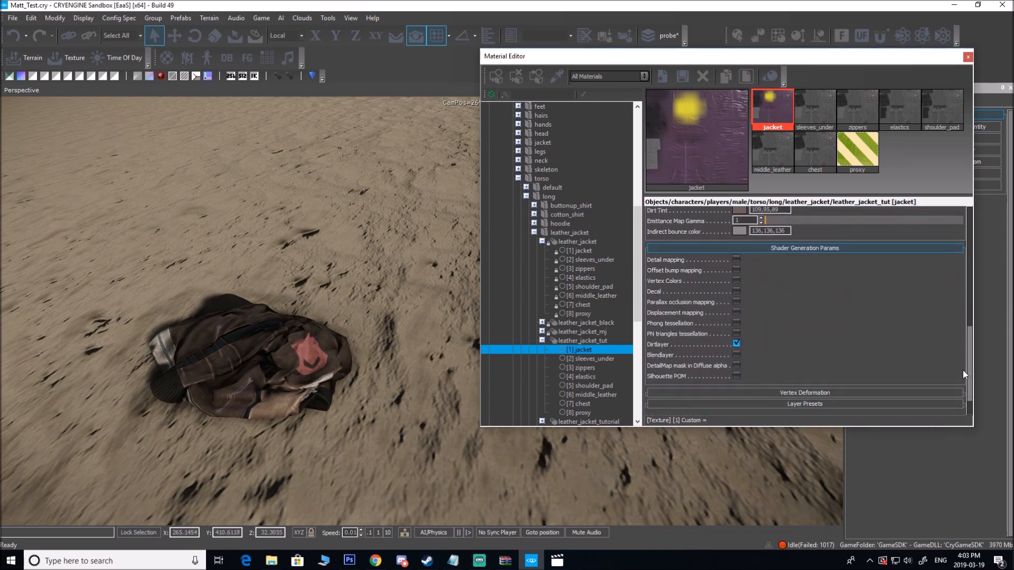
left_click(736, 342)
scroll(845, 331, "up", 1)
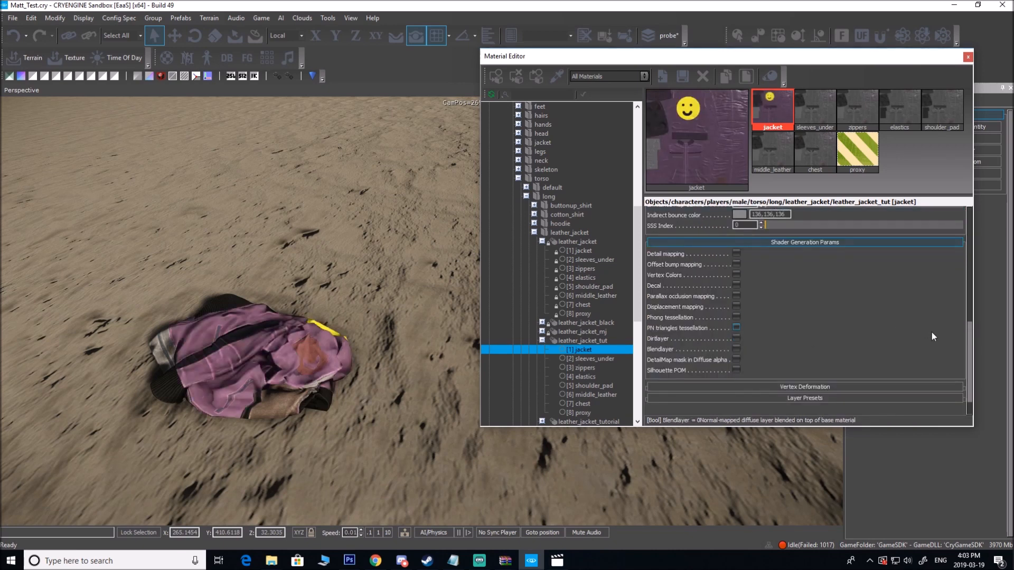
left_click_drag(967, 351, 964, 281)
left_click(778, 335)
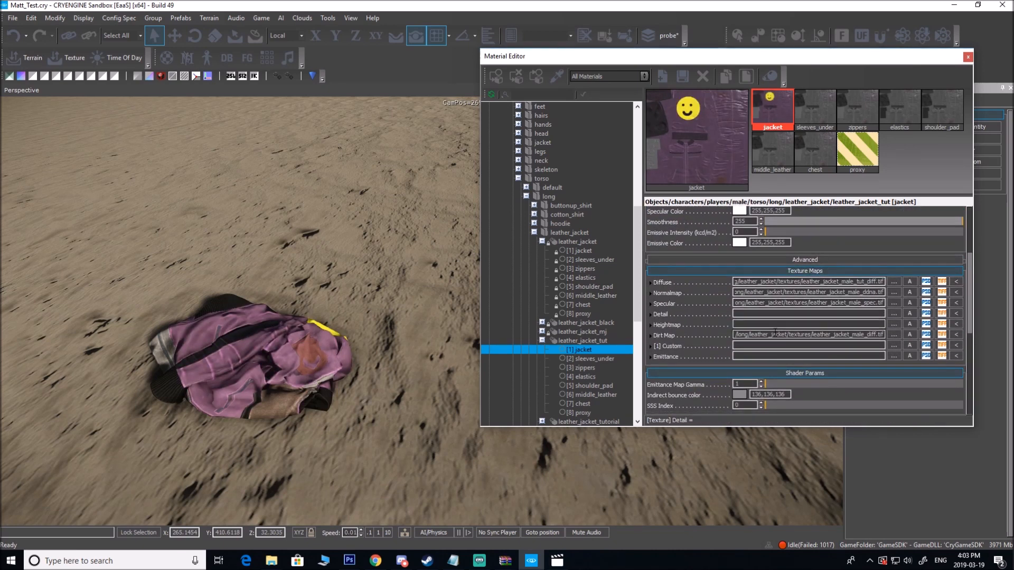
key("Delete")
key("Return")
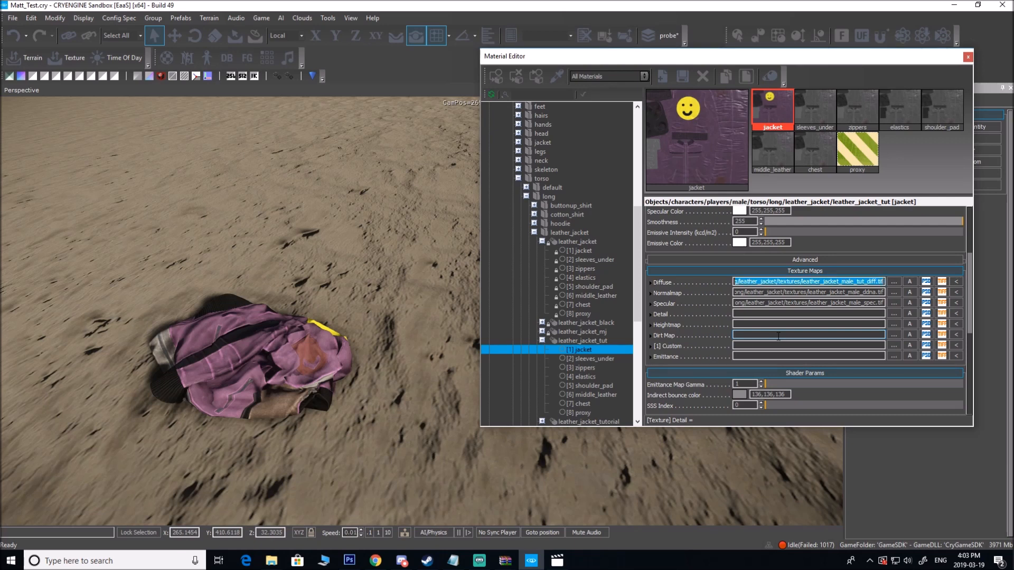
Step: Copy the jacket submaterial's Texture Maps category and paste it into the sleeves_under submaterial
scroll(723, 335, "down", 1)
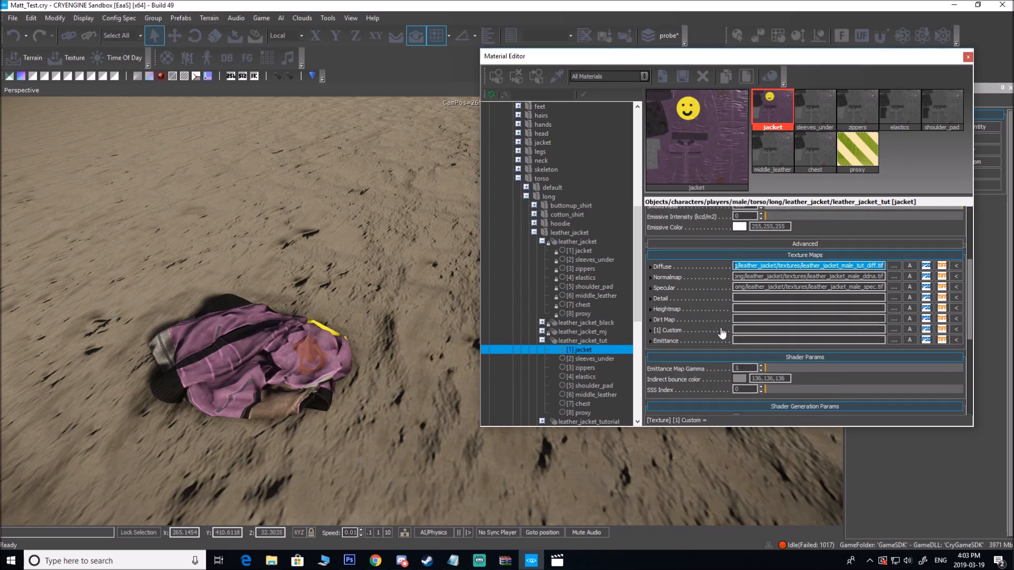
right_click(701, 286)
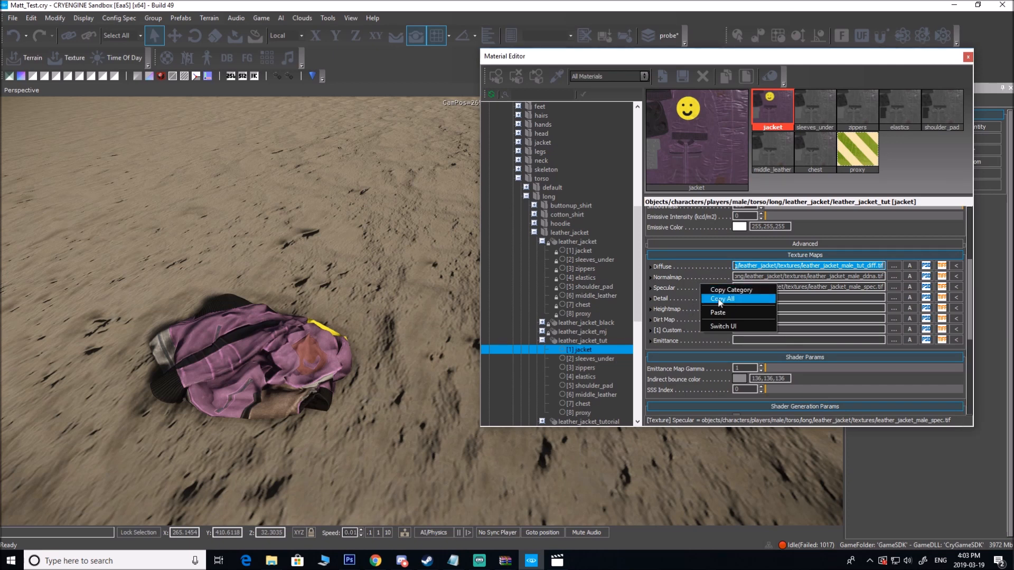
right_click(685, 278)
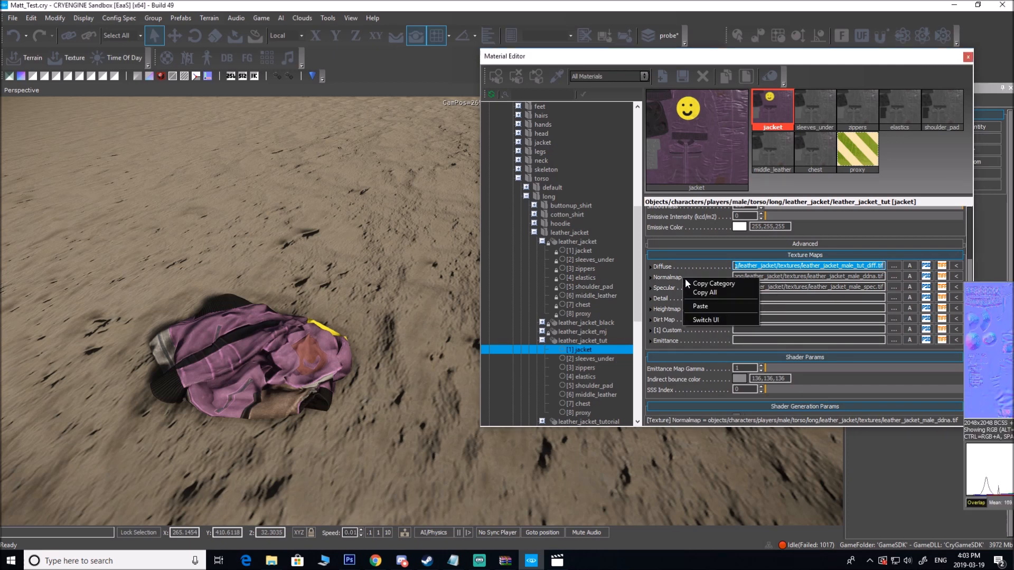
left_click(717, 285)
left_click(600, 359)
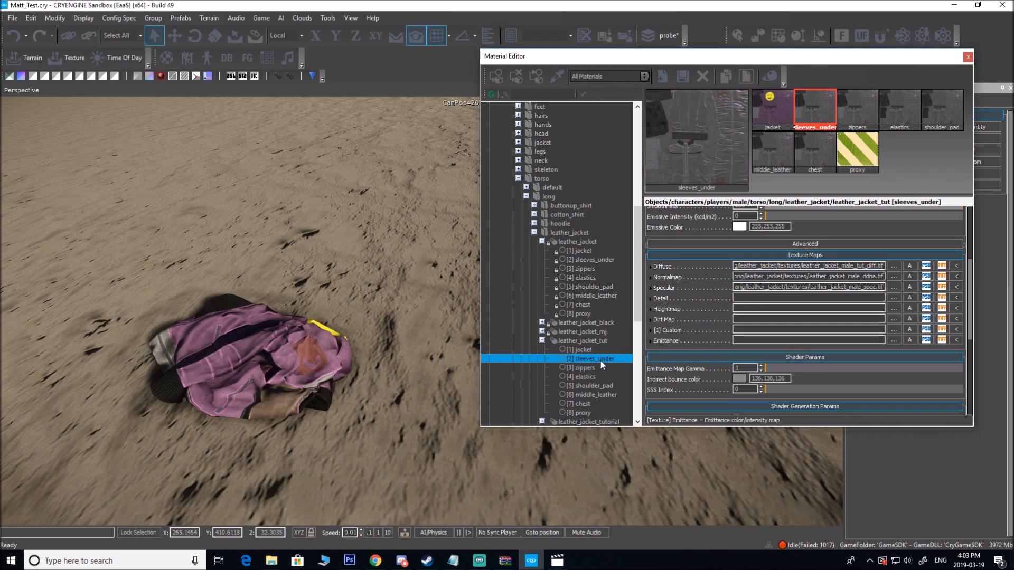
right_click(686, 296)
left_click(707, 326)
right_click(683, 306)
left_click(708, 334)
Step: Paste the copied texture maps into the zippers and elastics submaterials of leather_jacket_tut
left_click(589, 368)
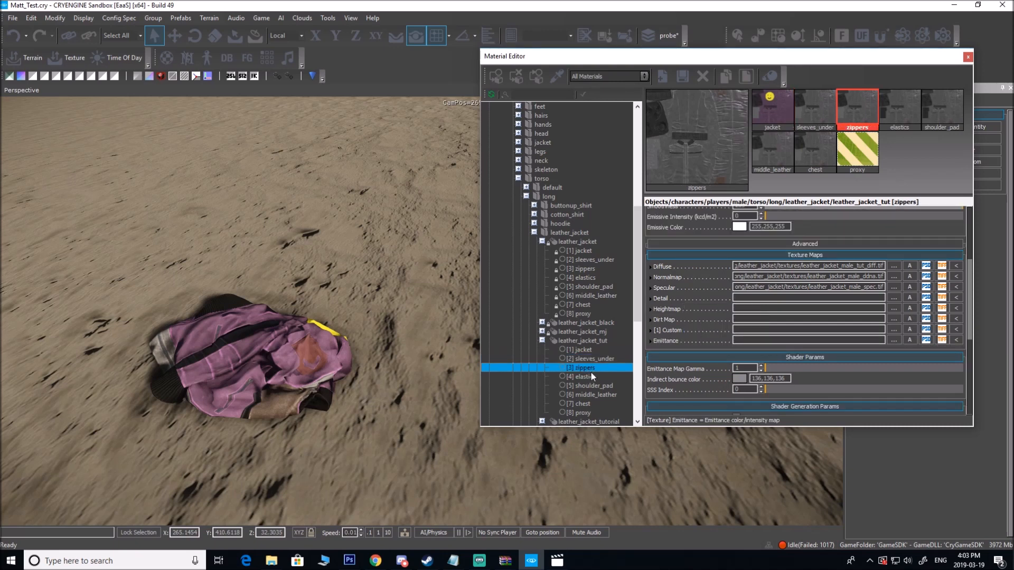
right_click(688, 305)
left_click(708, 333)
left_click(585, 377)
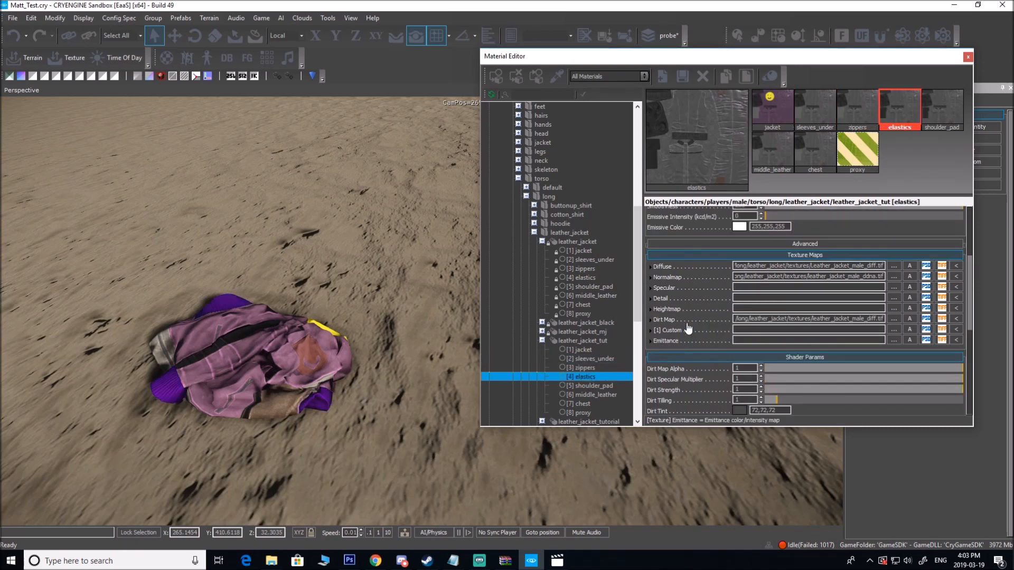
right_click(706, 304)
left_click(710, 332)
Step: Paste the copied texture maps into the shoulder_pad and middle_leather submaterials of leather_jacket_tut
left_click(590, 386)
right_click(710, 287)
left_click(713, 316)
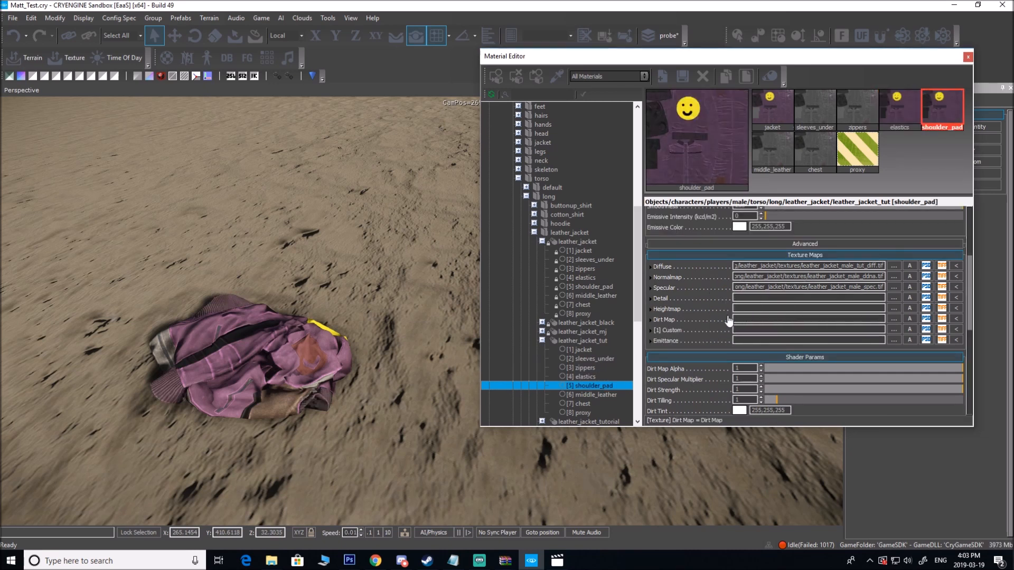
left_click(597, 394)
right_click(687, 296)
left_click(714, 323)
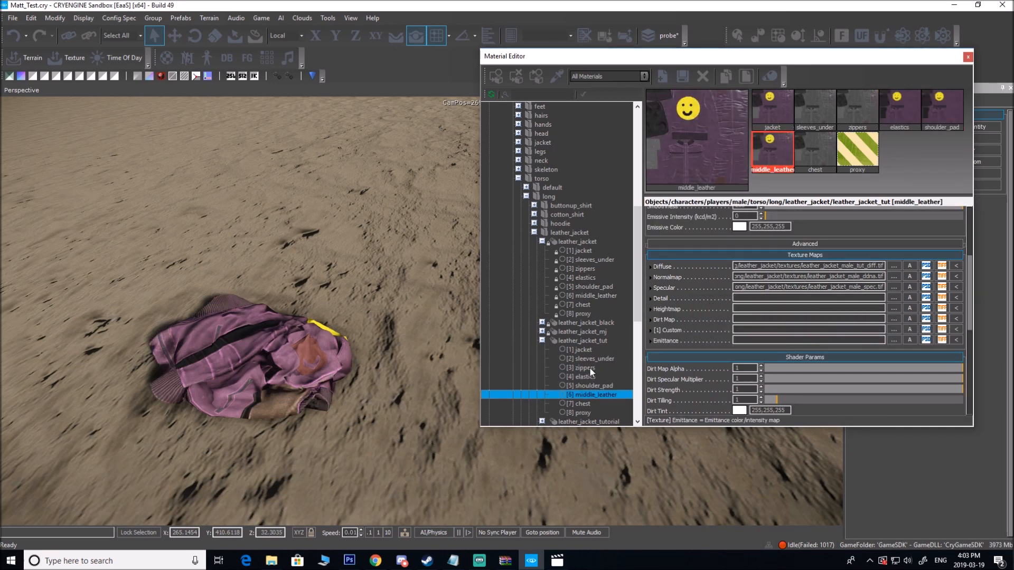
Step: Paste the copied texture maps into the chest submaterial of leather_jacket_tut
scroll(590, 367, "down", 1)
left_click(583, 376)
right_click(702, 287)
left_click(714, 315)
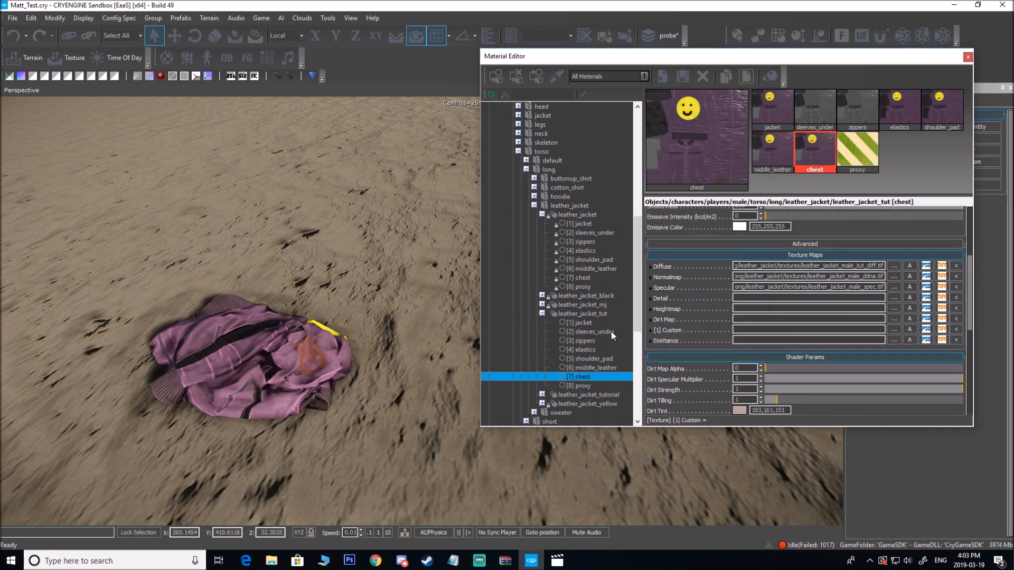
Step: Go through the leather_jacket_tut submaterials from sleeves_under to chest and check their Dirtlayer settings
scroll(586, 361, "down", 1)
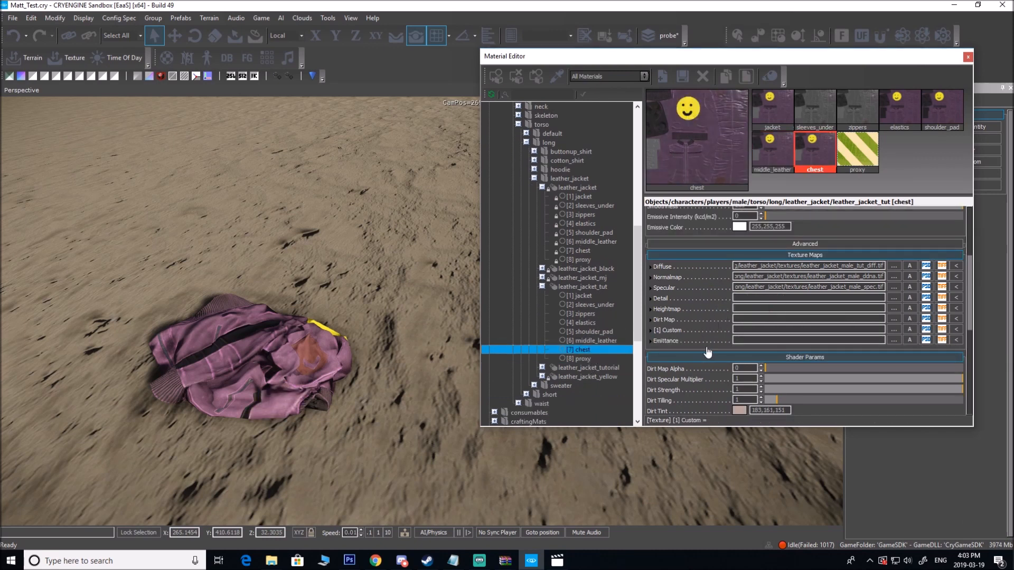
left_click(589, 298)
left_click(589, 304)
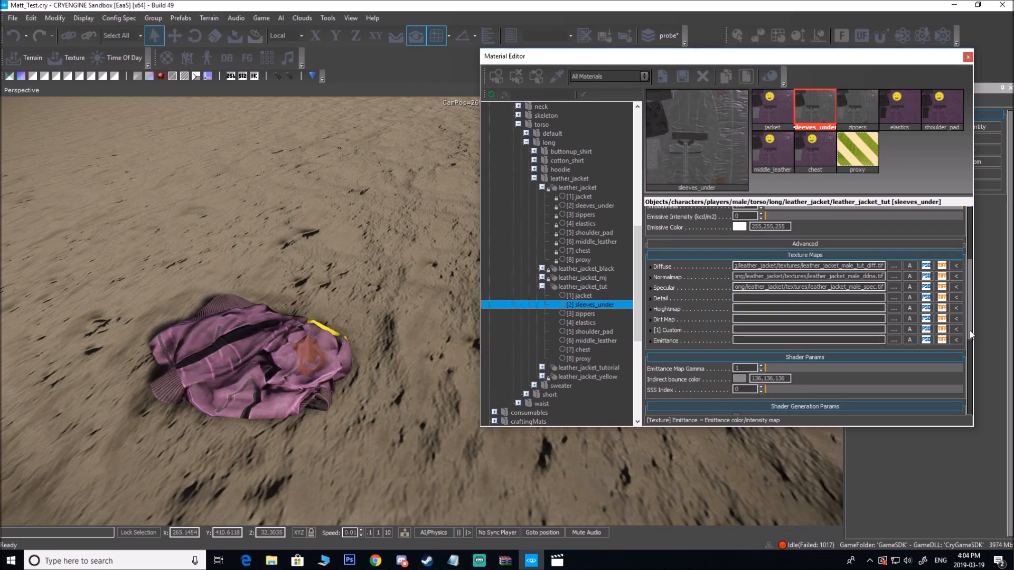
scroll(729, 344, "down", 3)
left_click(586, 313)
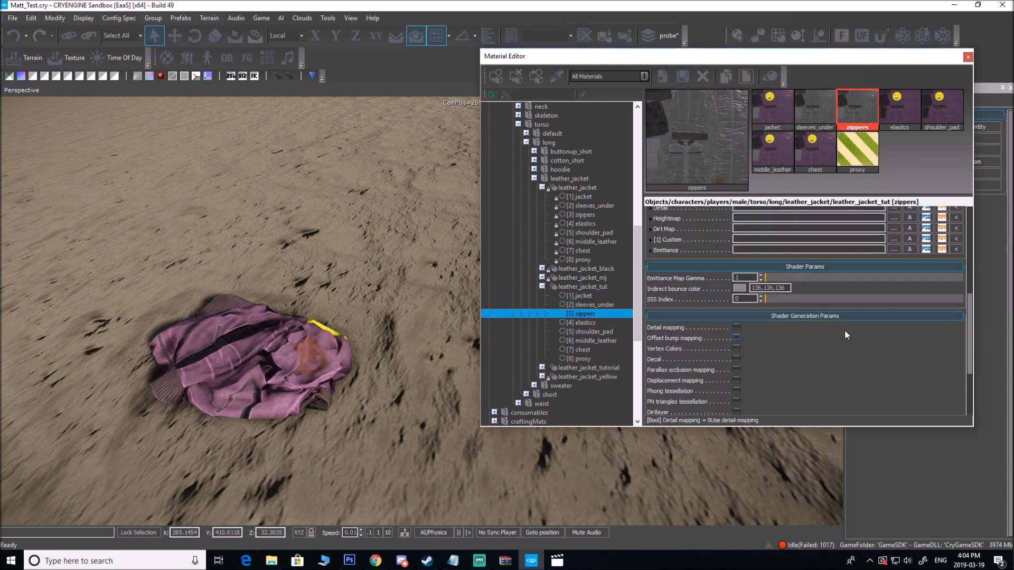
left_click(581, 323)
left_click_drag(965, 337, 959, 388)
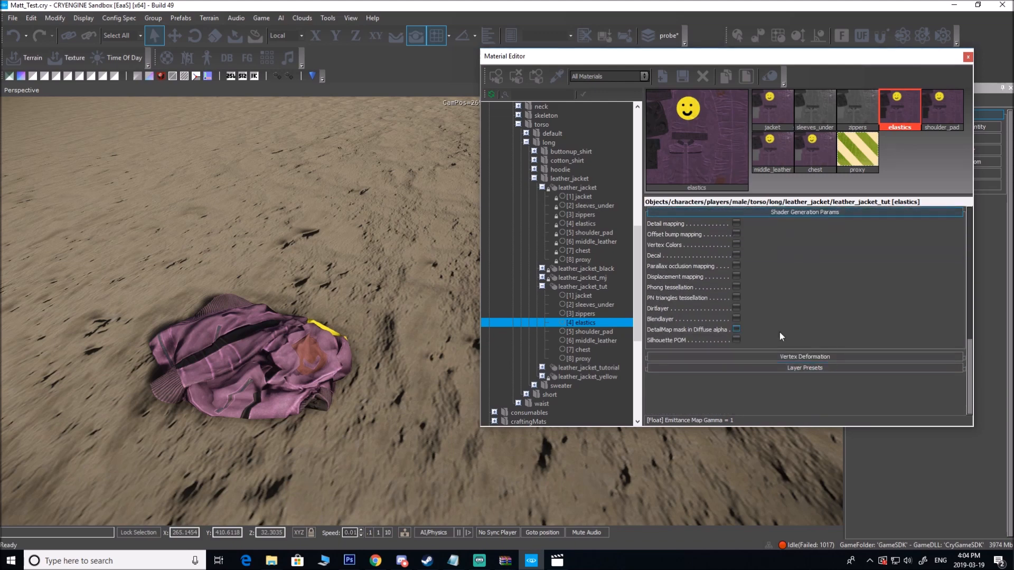
scroll(778, 330, "up", 5)
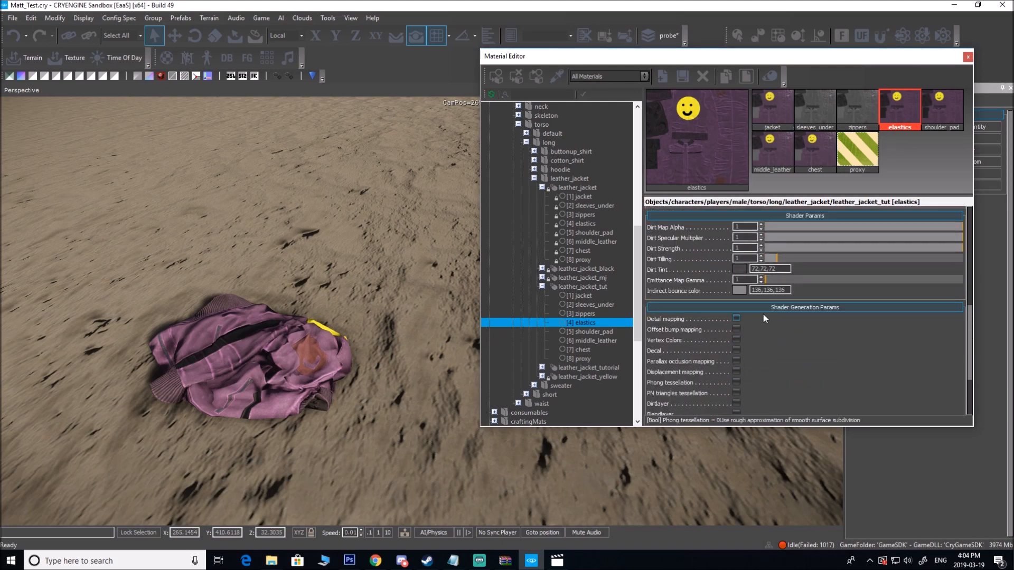
left_click(593, 330)
left_click(587, 350)
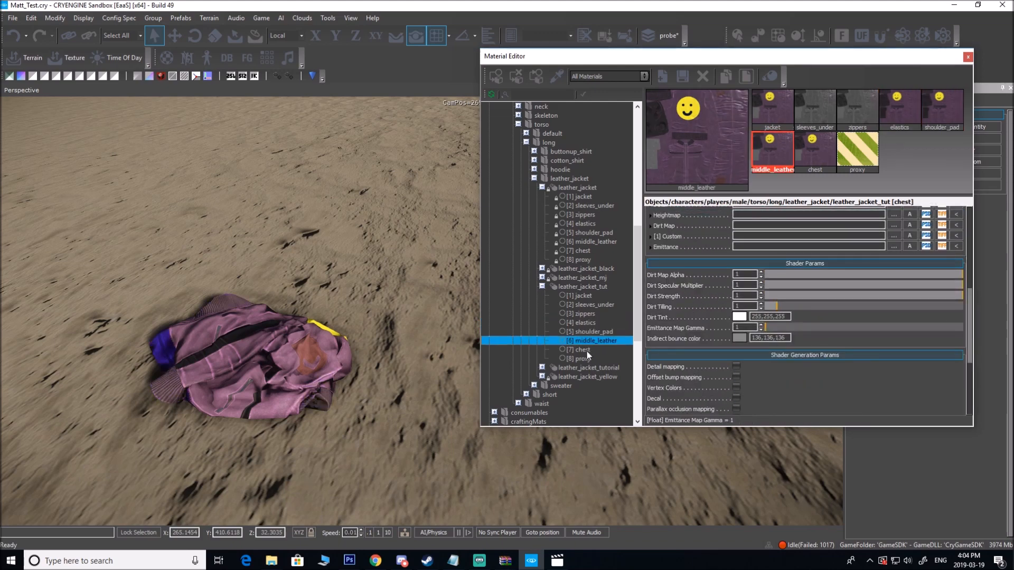
Step: Inspect the retextured jacket on the ground from several angles in the viewport
left_click(586, 296)
key("w")
right_click_drag(415, 337, 374, 339)
key("s")
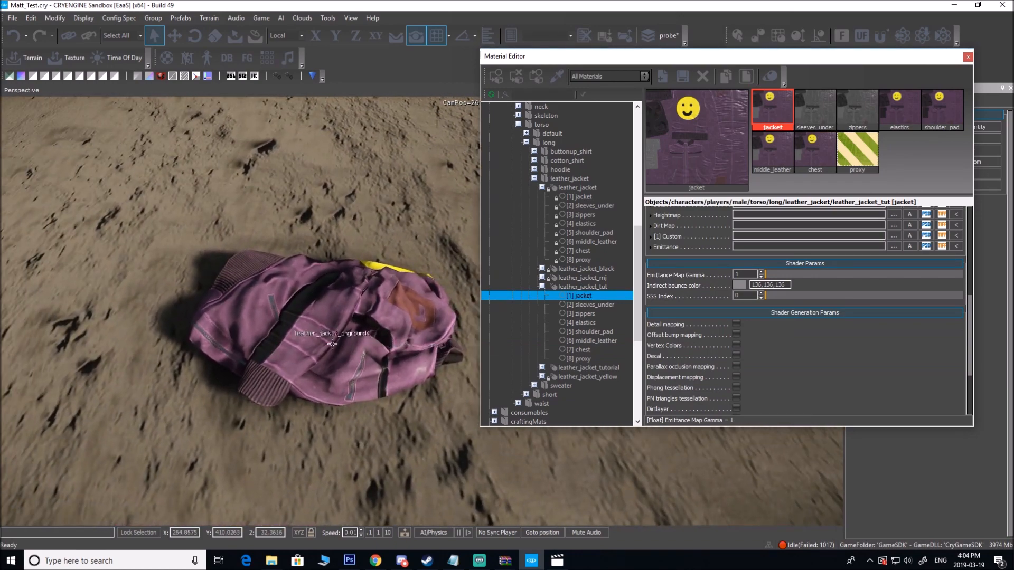
left_click(581, 287)
right_click_drag(369, 313, 346, 304)
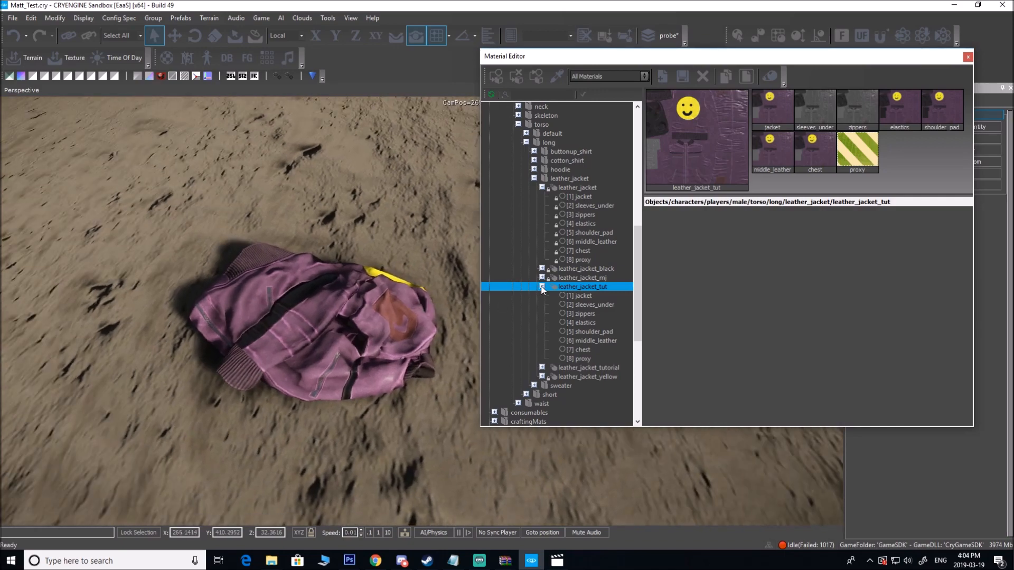
key("d")
mouse_move(358, 306)
right_mouse_down()
mouse_move(333, 302)
mouse_move(356, 309)
right_mouse_up()
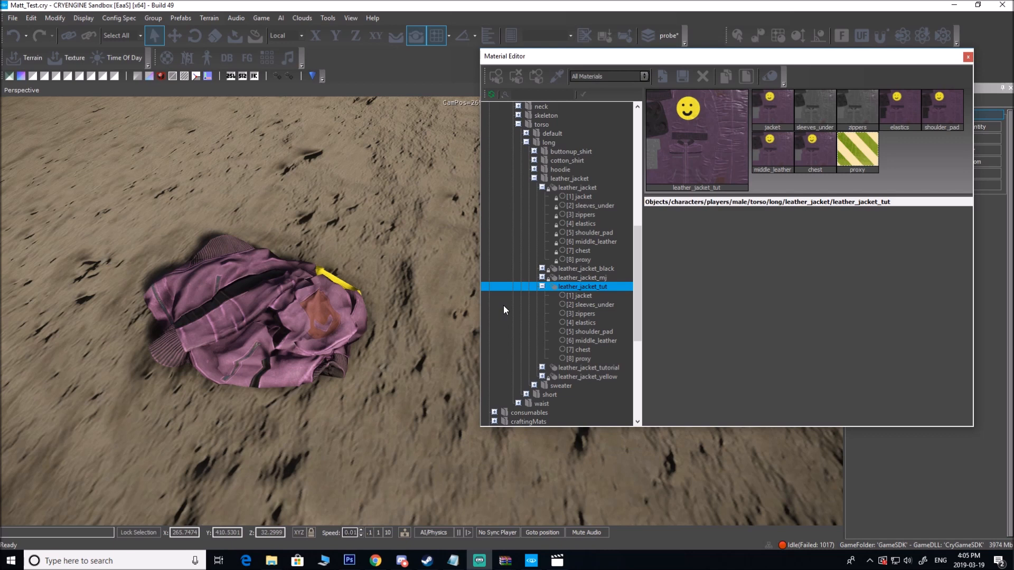
Step: Minimize the CRYENGINE Sandbox and Photoshop windows to reveal the desktop
left_click(952, 6)
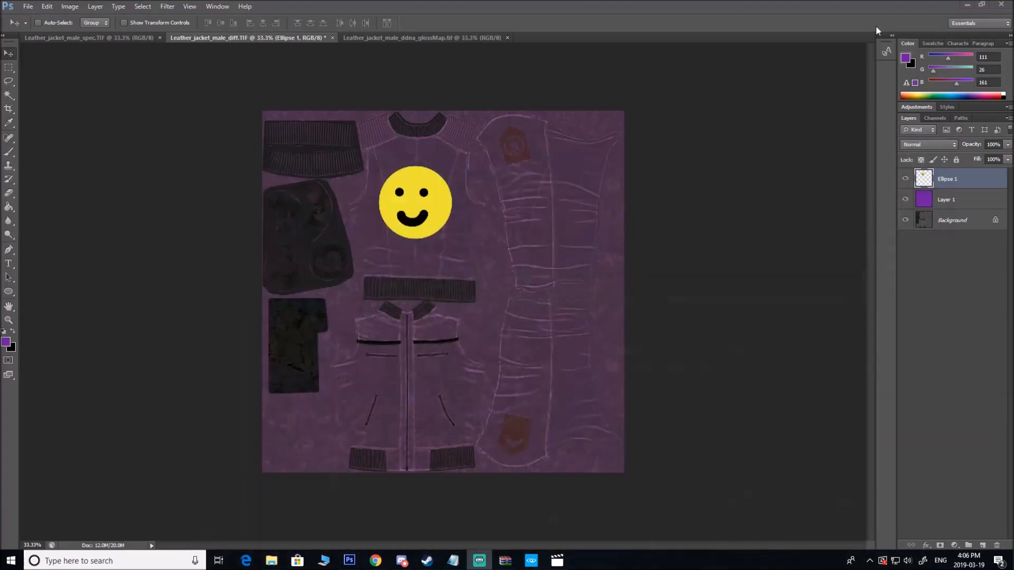
left_click(969, 4)
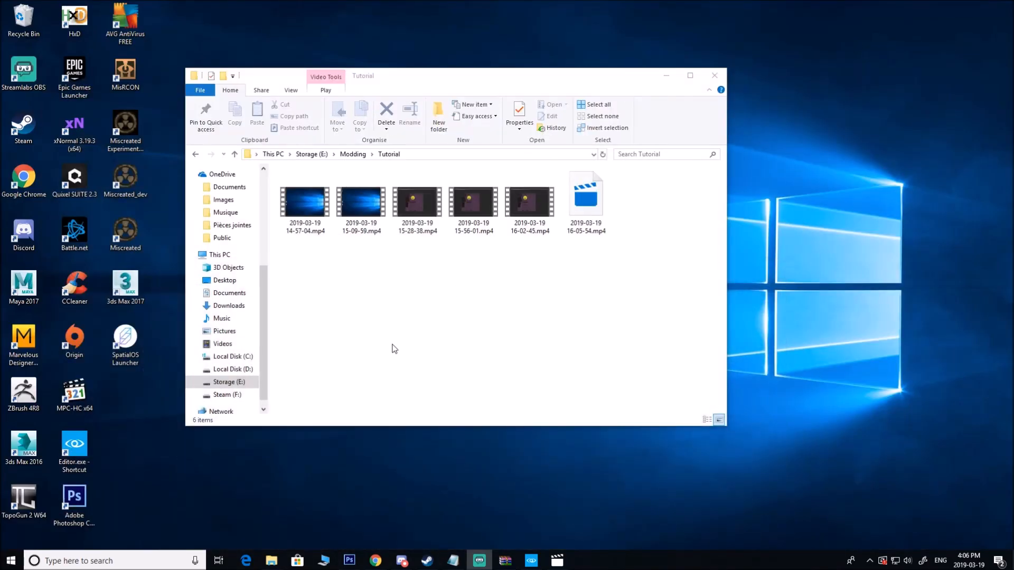
Step: Open the Scripts.pak archive from the GameSDK folder of the CRYENGINE directory
left_click(666, 75)
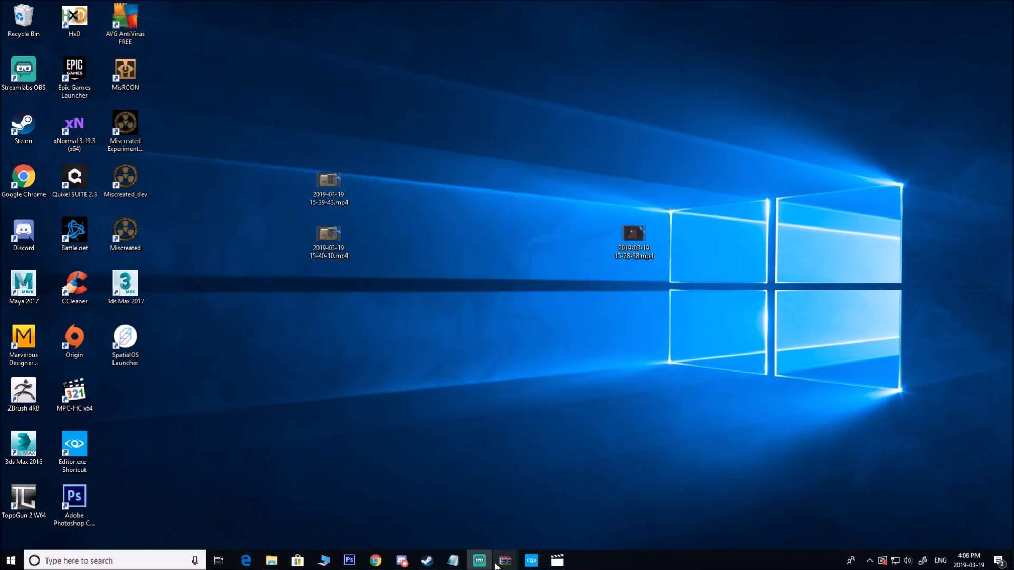
mouse_move(272, 561)
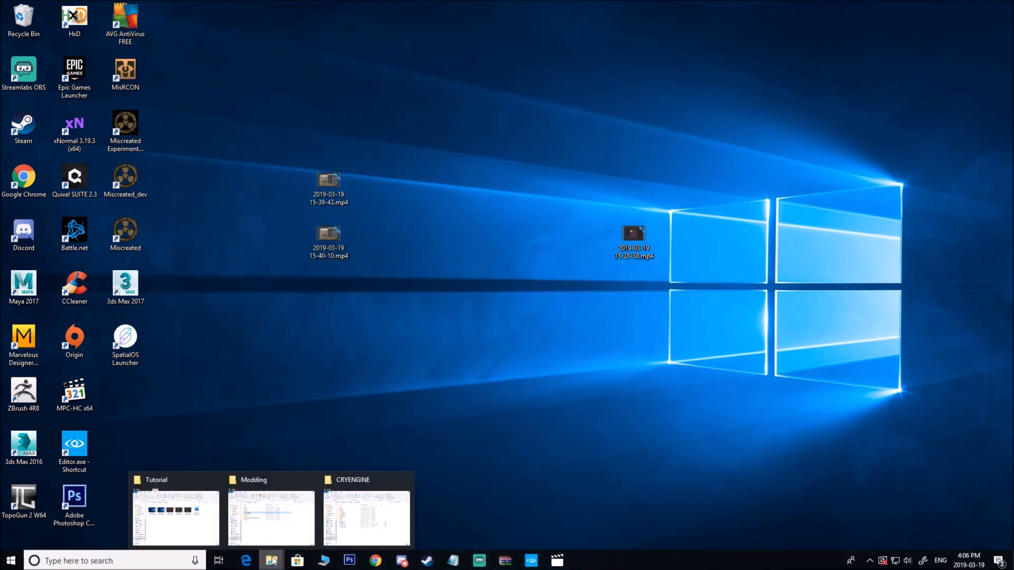
left_click(364, 515)
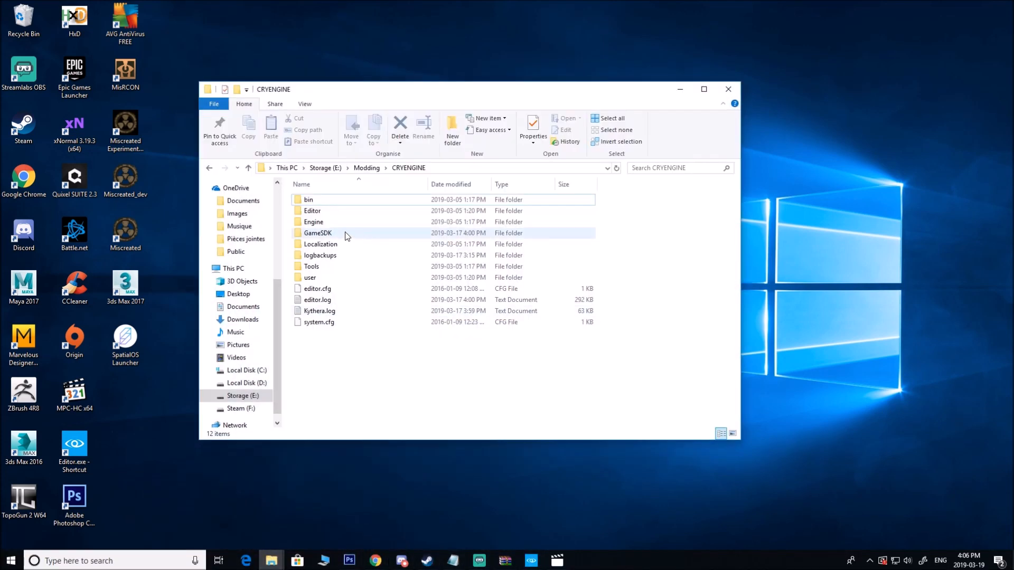
left_click(334, 234)
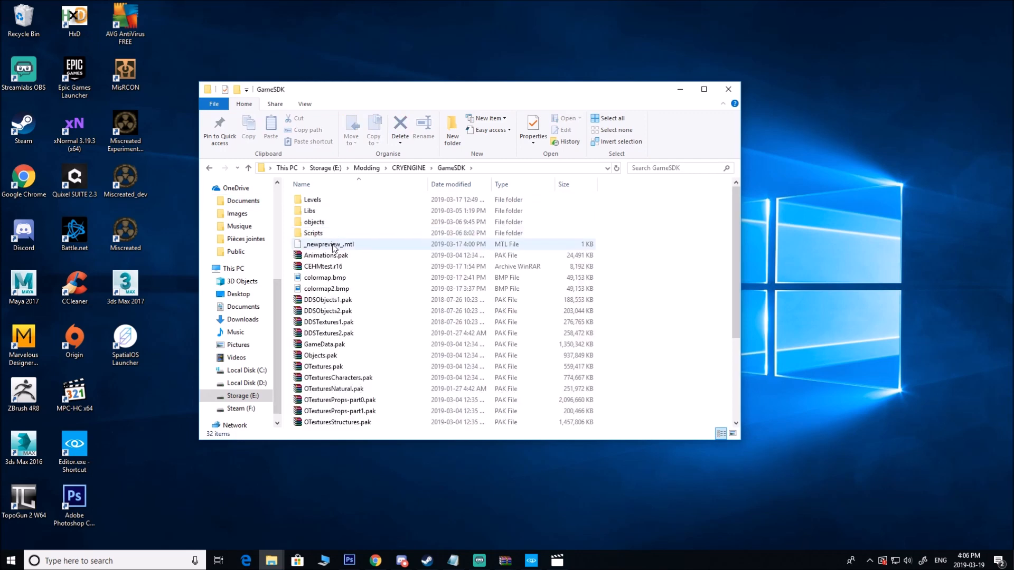
scroll(338, 322, "down", 3)
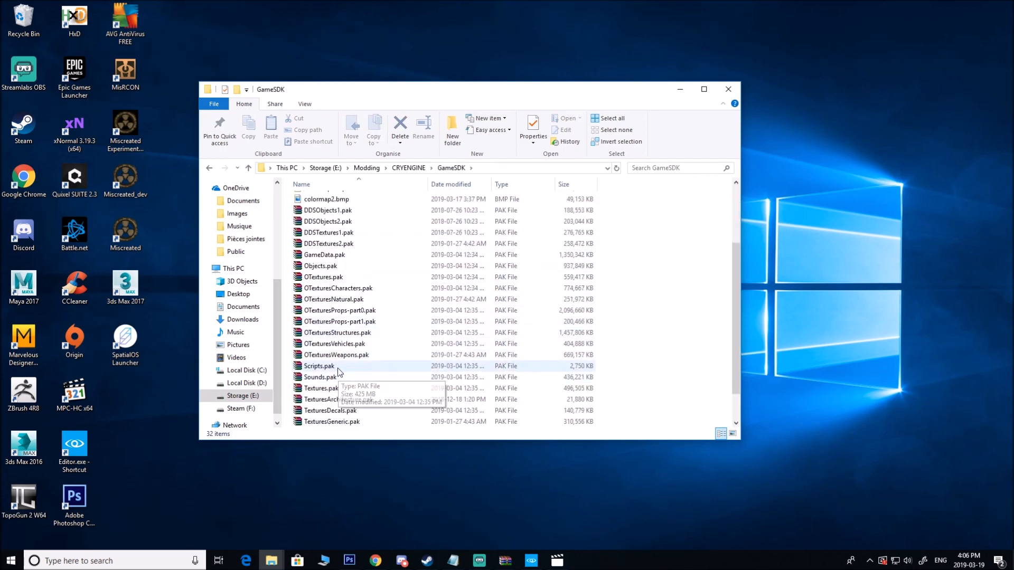
double_click(344, 366)
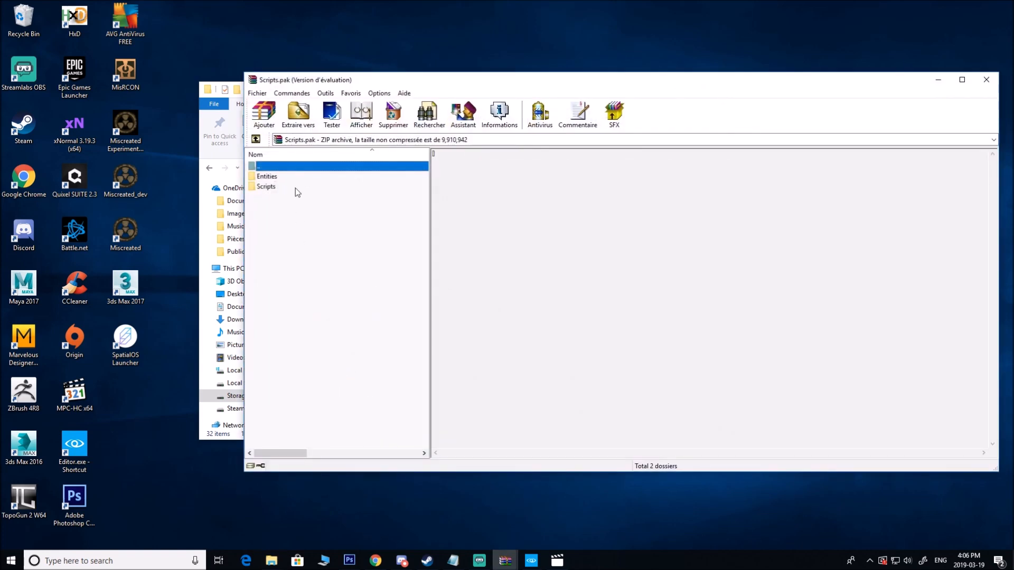
Step: Browse the archive to Scripts\Entities\Items\XML\Clothing\torso and locate LeatherJacketBlack.xml
left_click(677, 281)
double_click(267, 187)
double_click(267, 217)
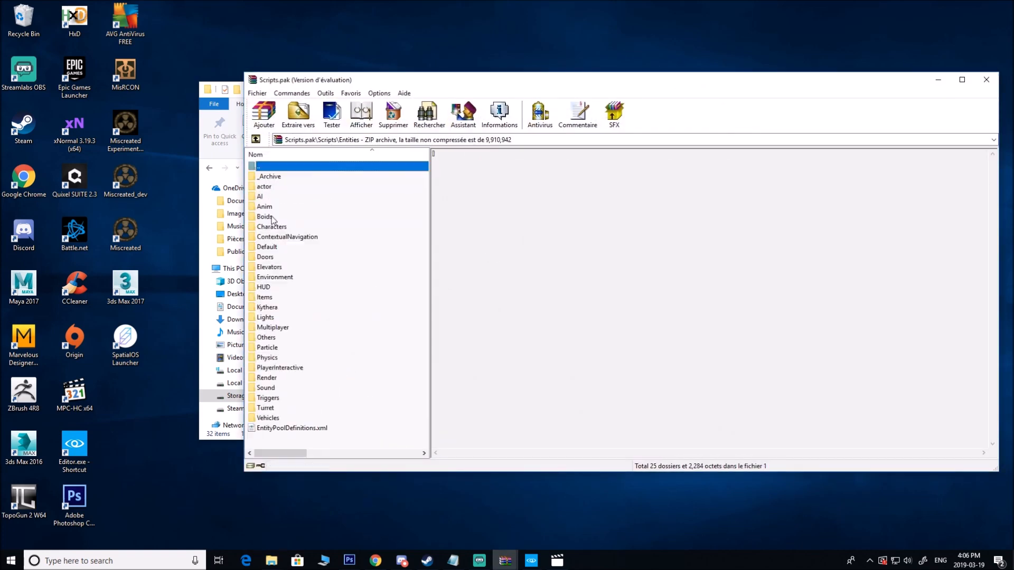
double_click(269, 298)
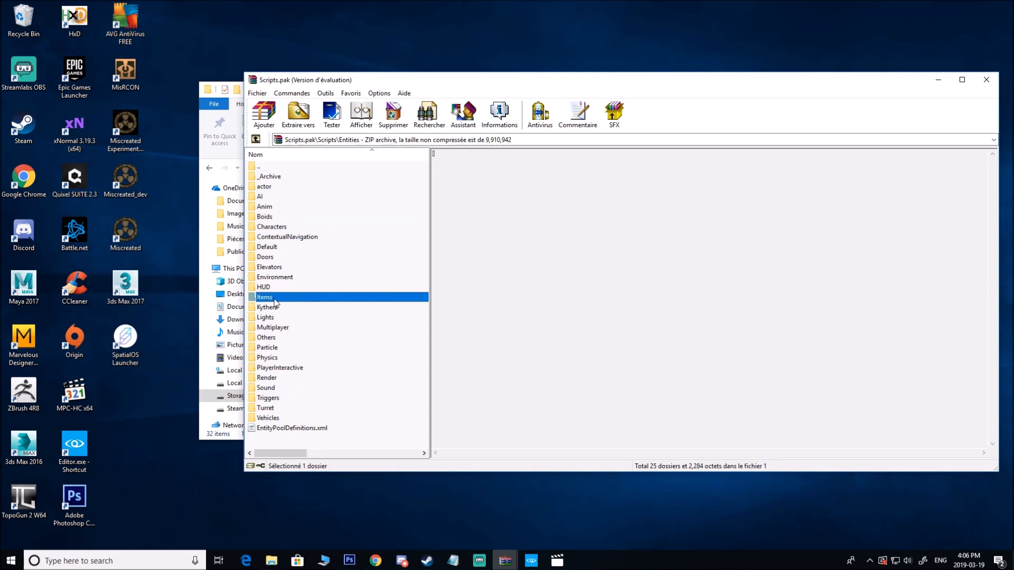
double_click(269, 178)
double_click(280, 208)
double_click(270, 268)
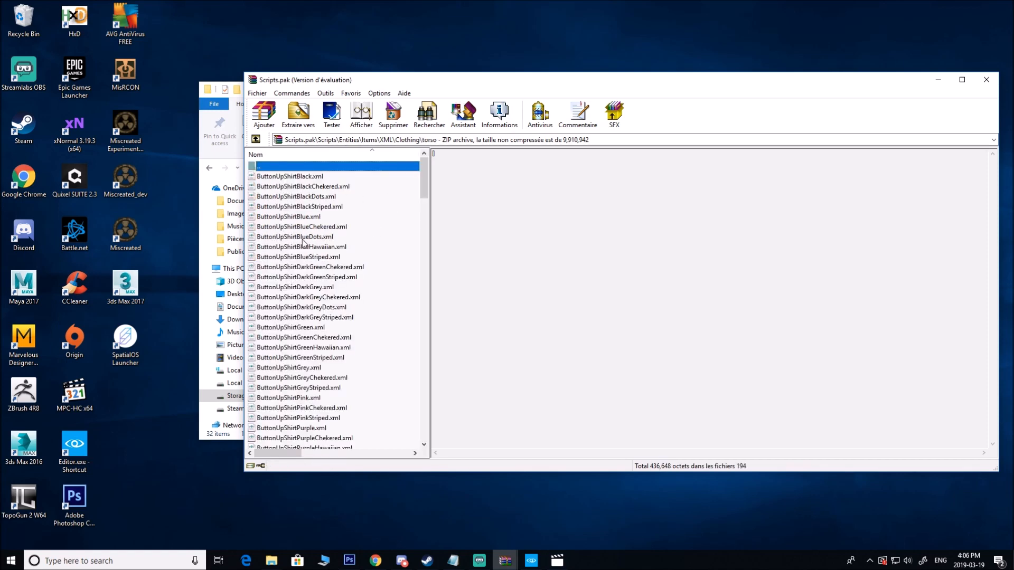
key("l")
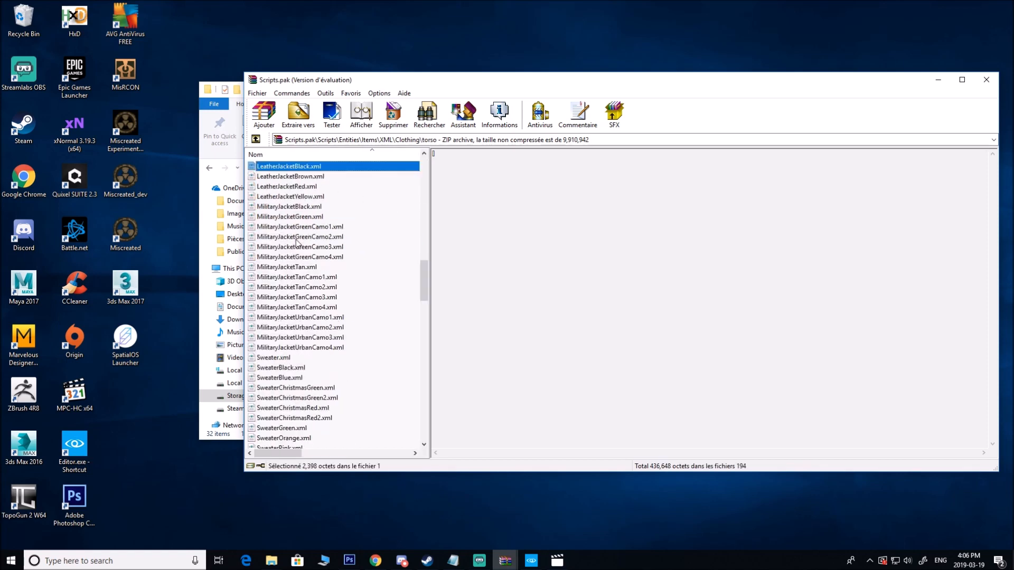
scroll(294, 207, "up", 1)
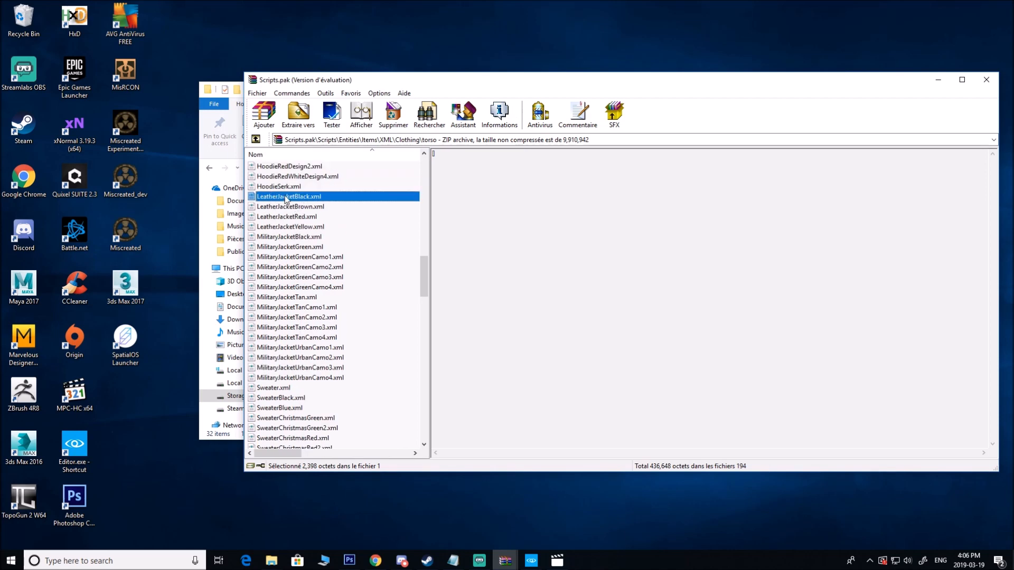
Step: Arrange the archive and GameSDK windows side by side and bring up the Modding folder window next to the archive
left_click_drag(356, 84, 803, 85)
left_click_drag(619, 94, 566, 95)
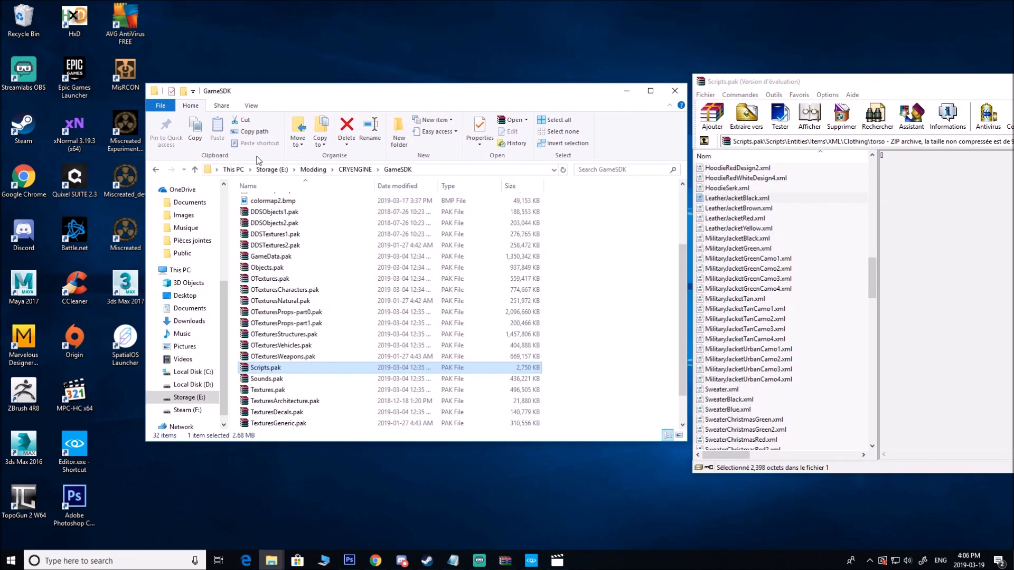
mouse_move(271, 561)
left_click(237, 494)
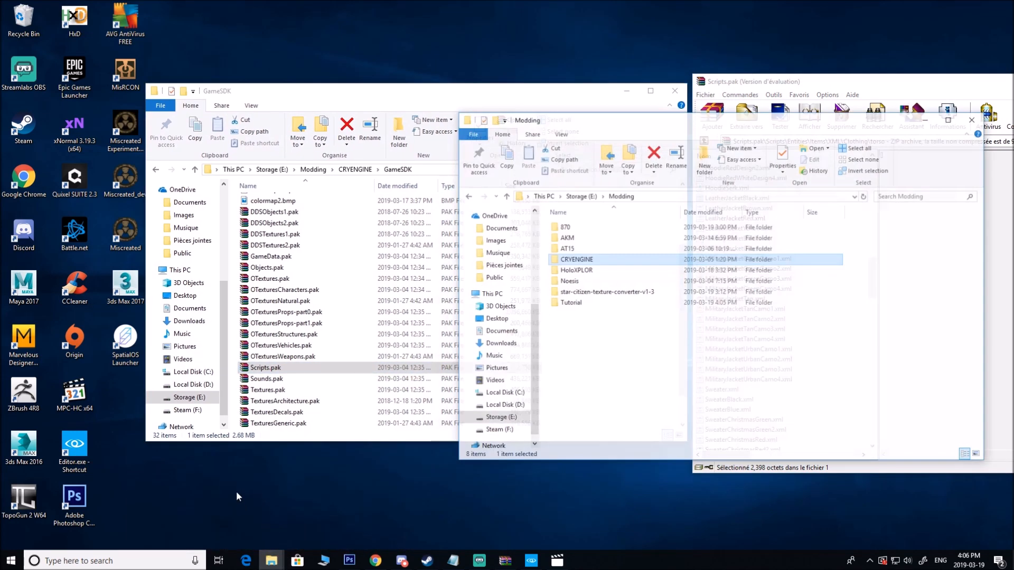
left_click_drag(692, 114, 386, 107)
Step: Extract LeatherJacketBlack.xml from the archive into CRYENGINE\GameSDK\Scripts\Entities\Items\XML\Clothing\torso and close the archive
double_click(263, 237)
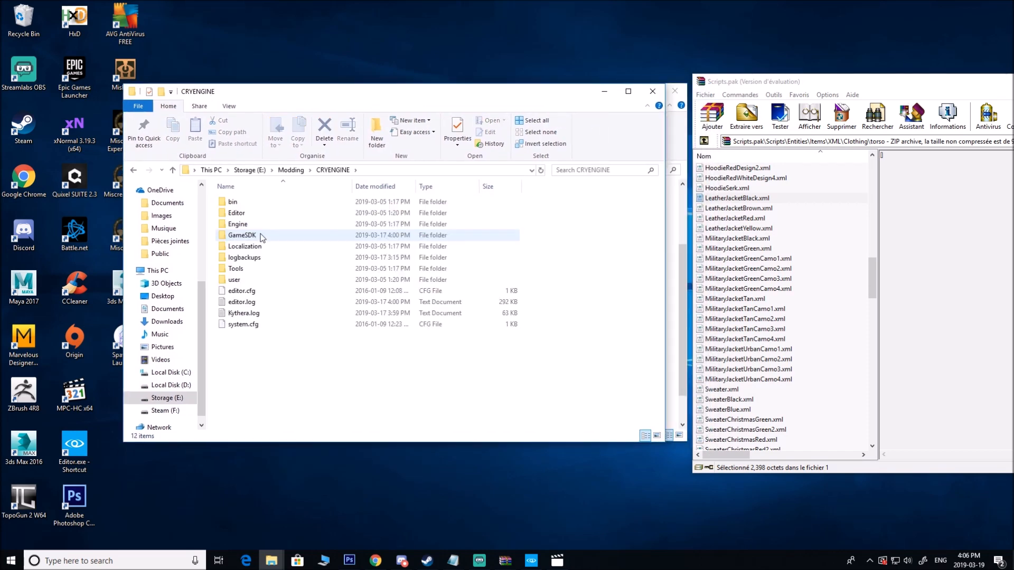
double_click(261, 236)
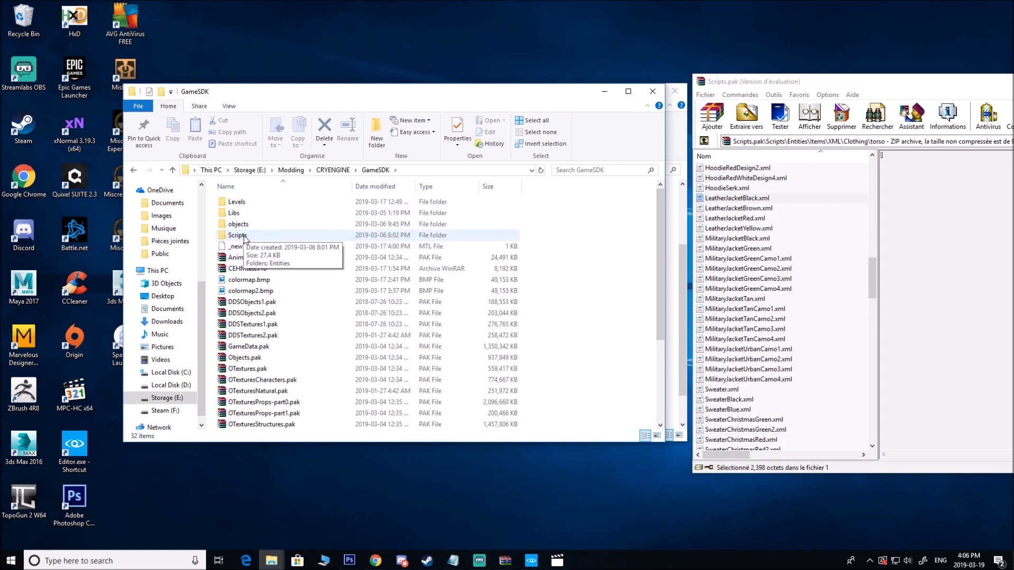
double_click(244, 236)
double_click(256, 202)
double_click(236, 201)
double_click(237, 201)
double_click(257, 203)
double_click(256, 205)
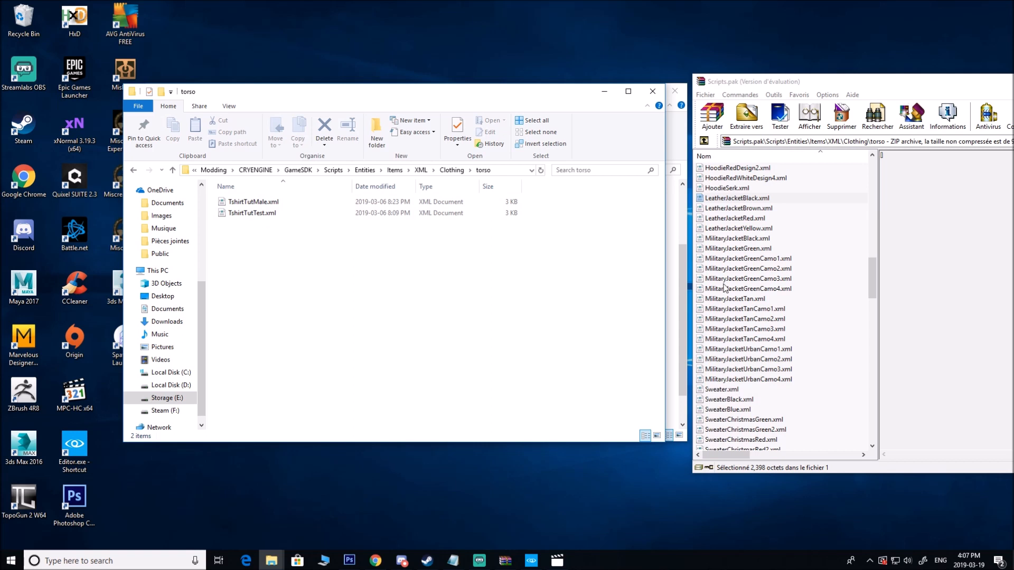
left_click_drag(732, 198, 240, 319)
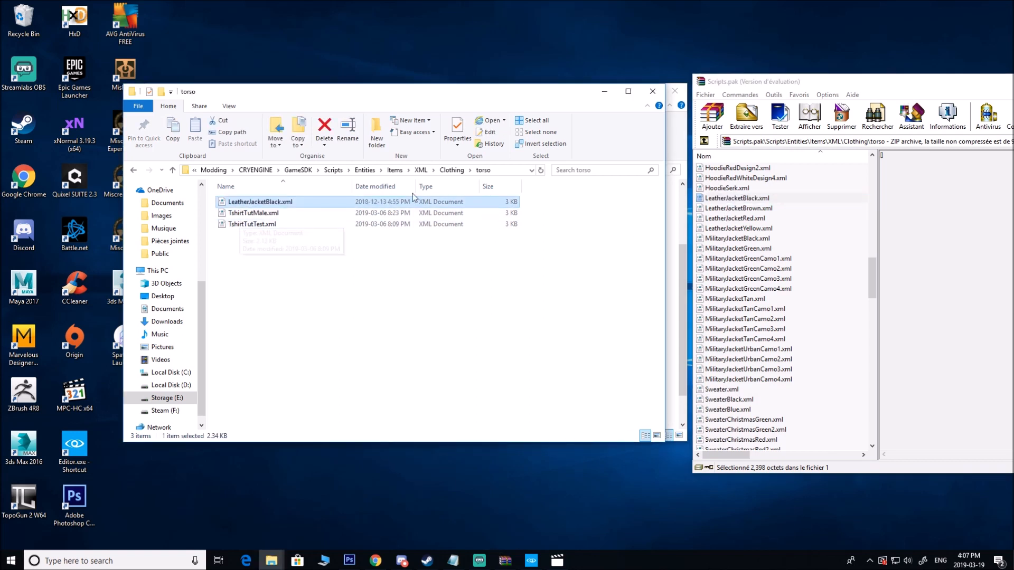
left_click(1013, 82)
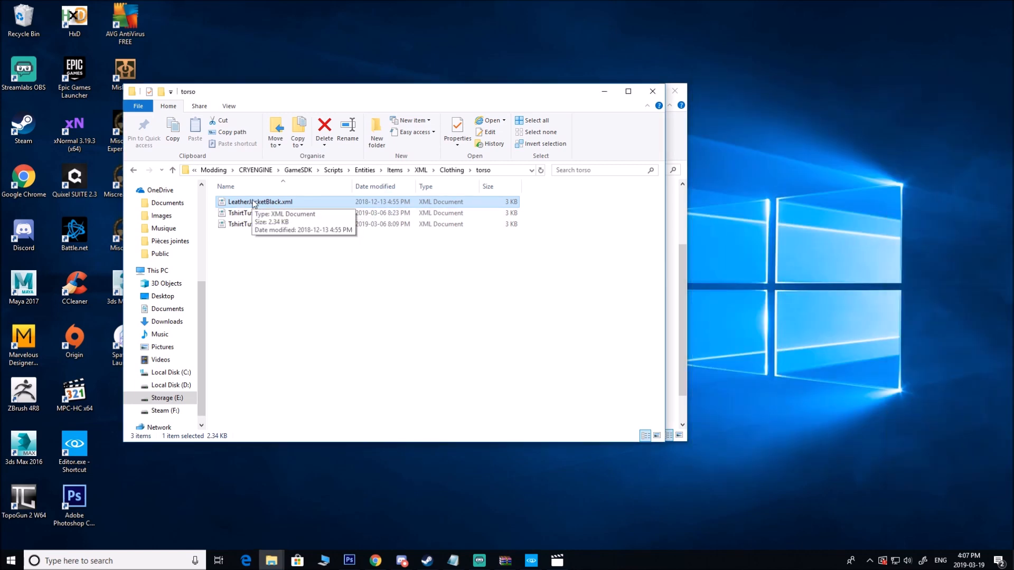
Step: Rename the extracted LeatherJacketBlack.xml file as LeatherJacketTutorial.xml
right_click(254, 203)
left_click(297, 452)
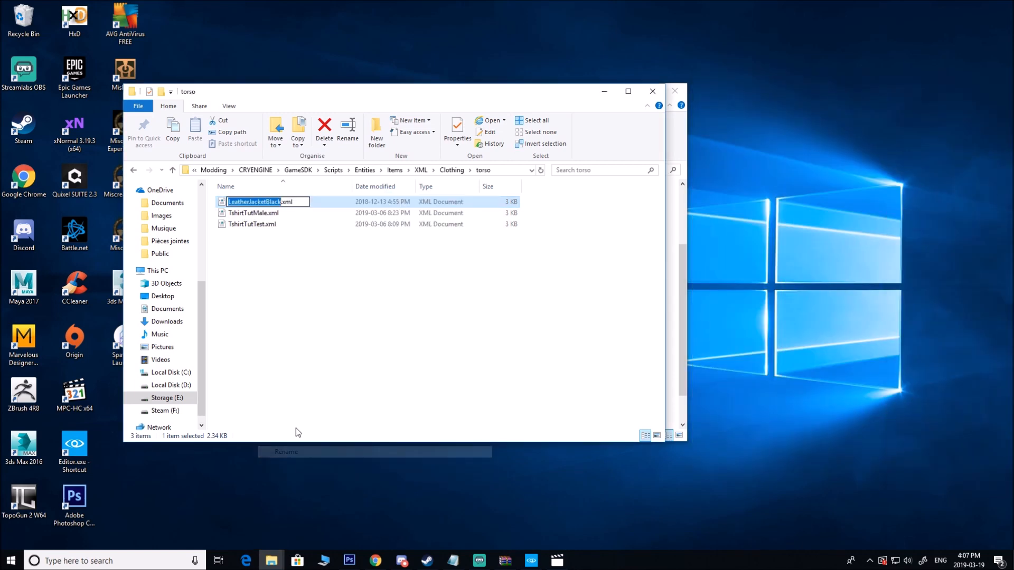
left_click(281, 202)
key("BackSpace")
key("BackSpace")
key("BackSpace")
key("BackSpace")
key("BackSpace")
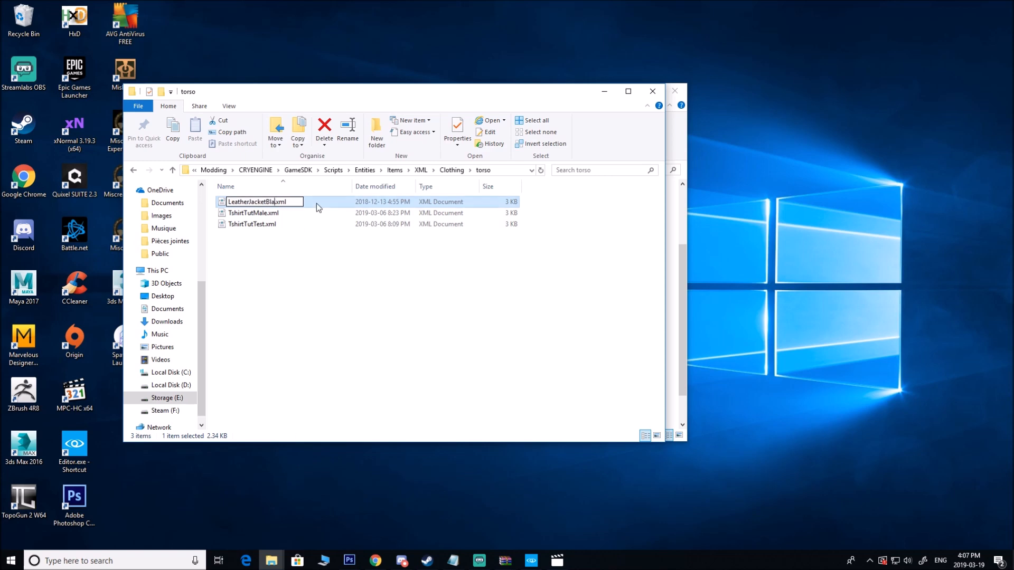
type("Tutorial")
key("Return")
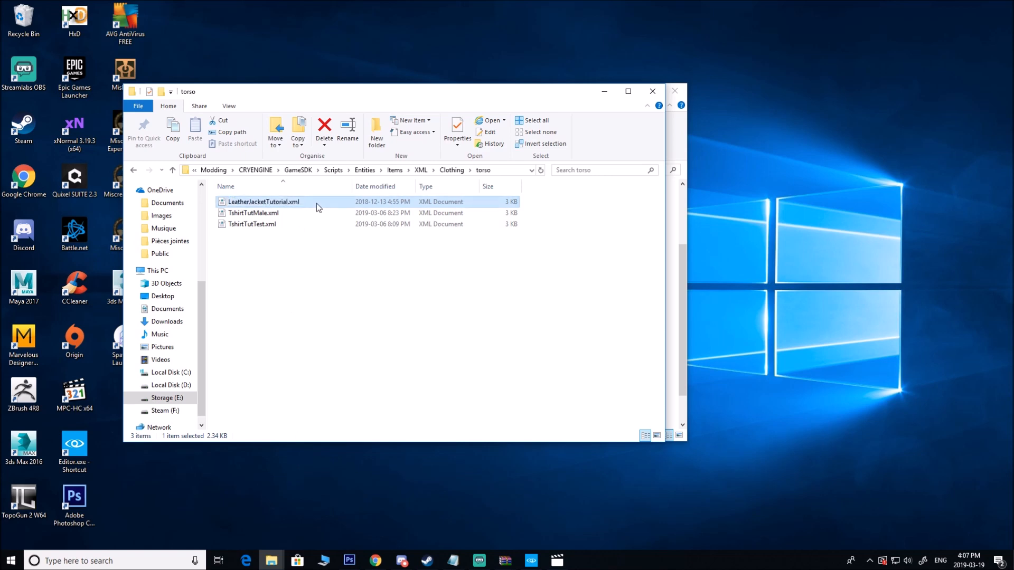
Step: Open LeatherJacketTutorial.xml in Notepad++ and place the editor beside the torso folder window
right_click(278, 203)
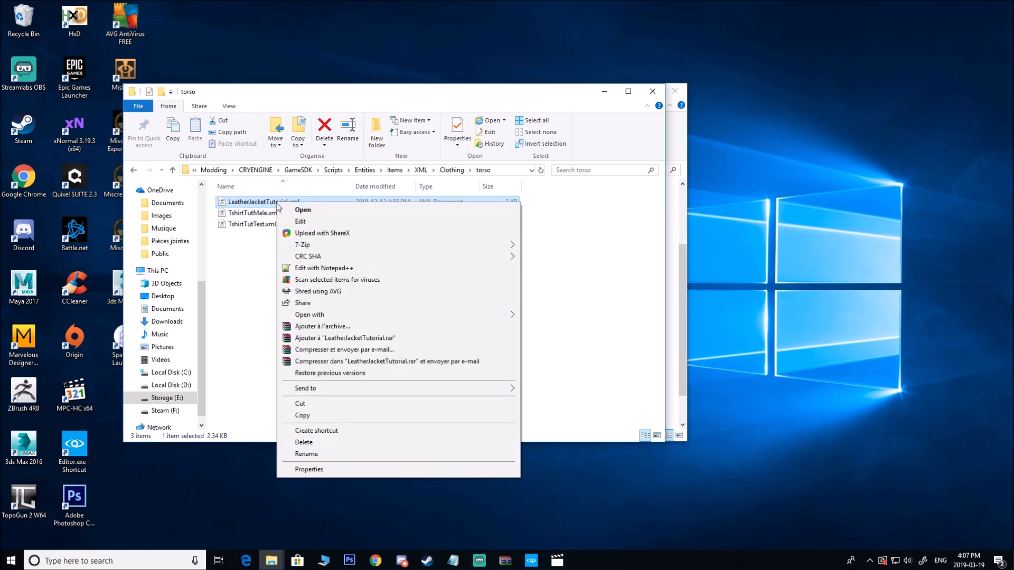
left_click(312, 269)
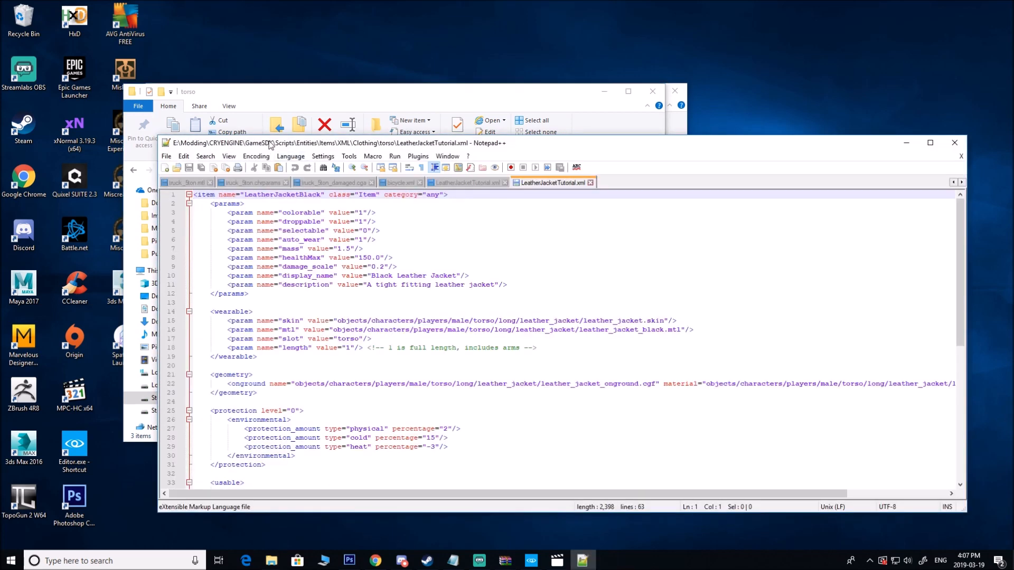
left_click_drag(260, 121, 612, 105)
left_click_drag(421, 97, 303, 93)
left_click_drag(625, 109, 553, 102)
left_click(157, 200)
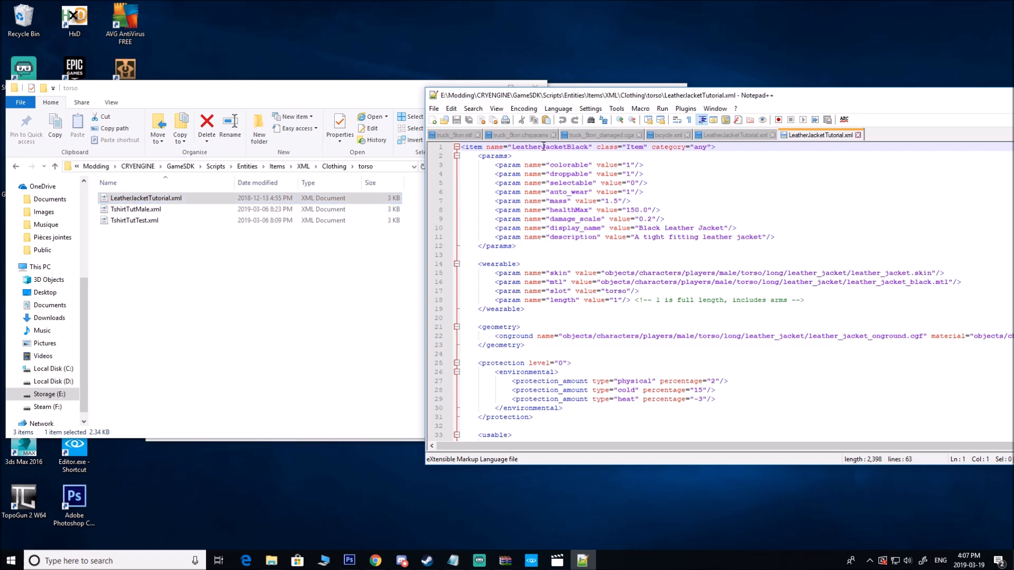
Step: Change the item name in the first line of the XML to LeatherJacketTutorial
left_click_drag(585, 147, 569, 148)
type("Tutorial")
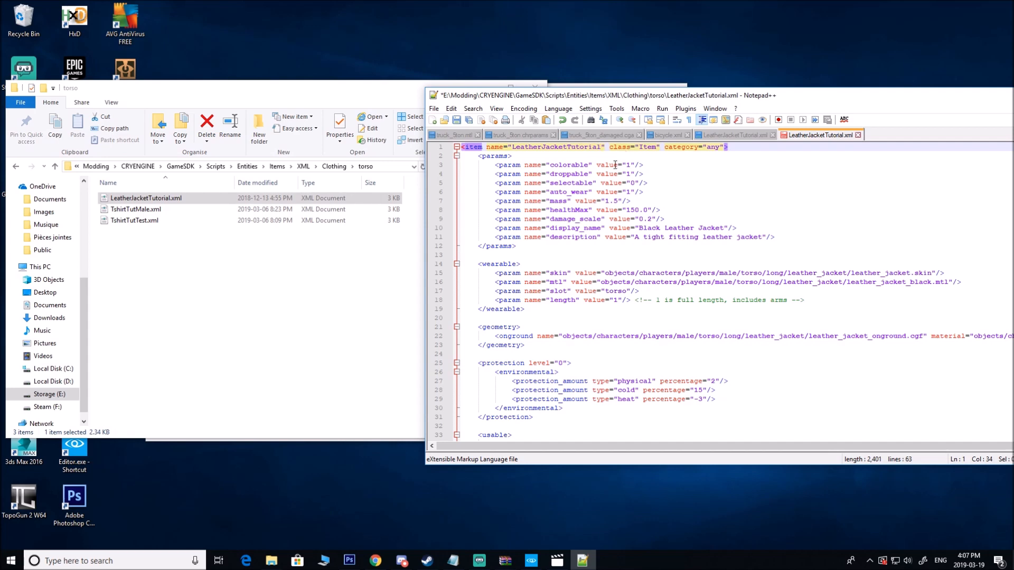
left_click(570, 166)
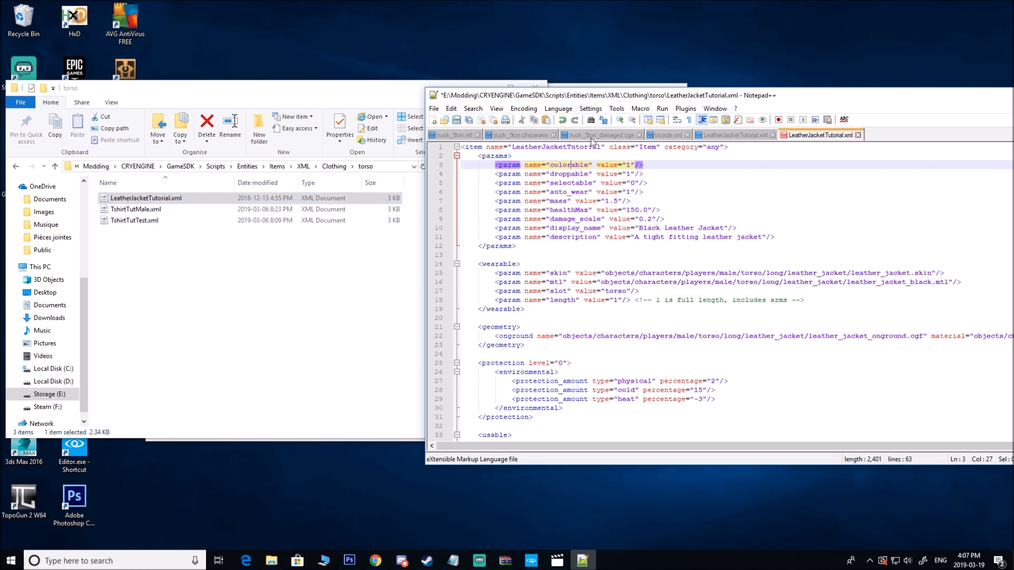
left_click(566, 147)
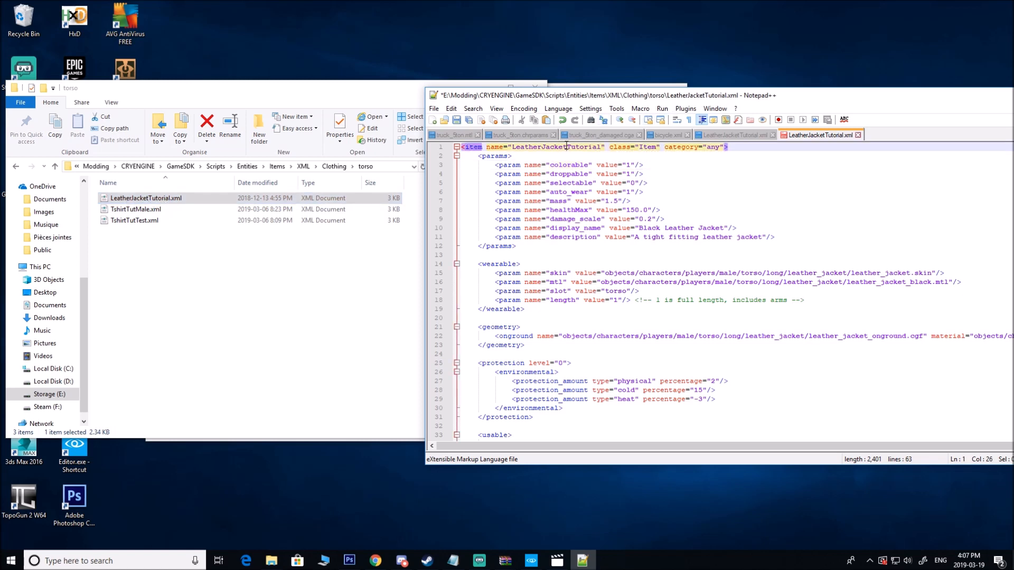
Step: Set the display_name parameter to "Tutorial Leather Jacket"
left_click(654, 230)
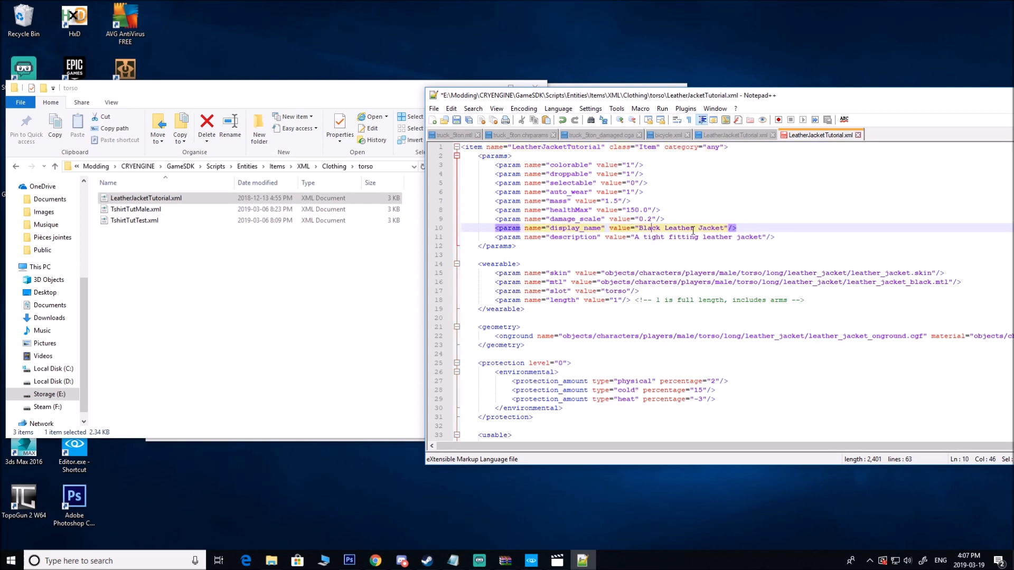
left_click(644, 228)
left_click_drag(639, 228, 659, 228)
left_click(648, 228)
left_click_drag(641, 228, 660, 231)
type("Tutorial")
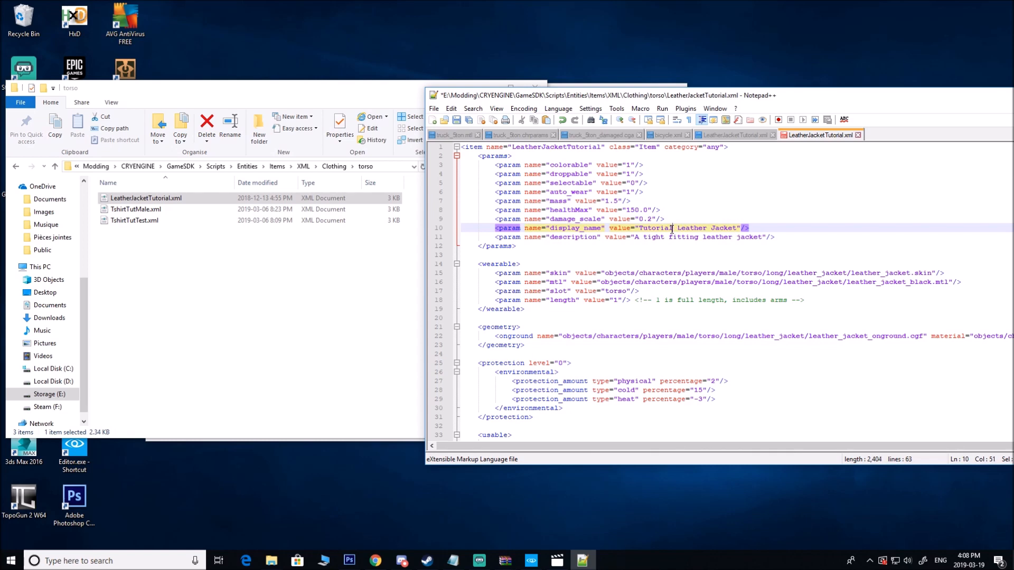
Step: Extend the description parameter to "A tight fitting leather jacket with a smiley face logo on the back."
left_click(669, 238)
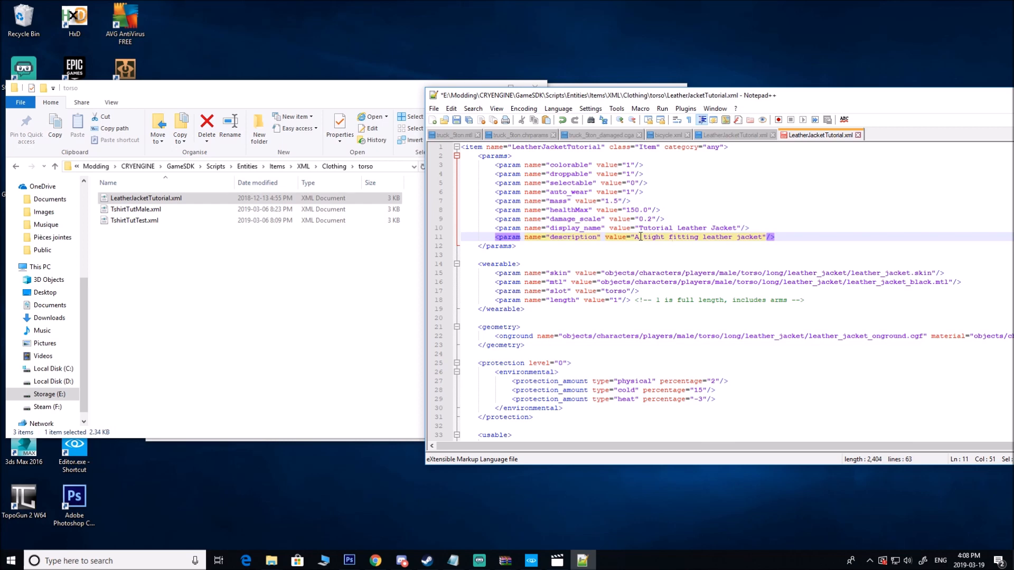
left_click(639, 238)
left_click(704, 237)
type("wit")
type("h a smile")
type("y face logo on")
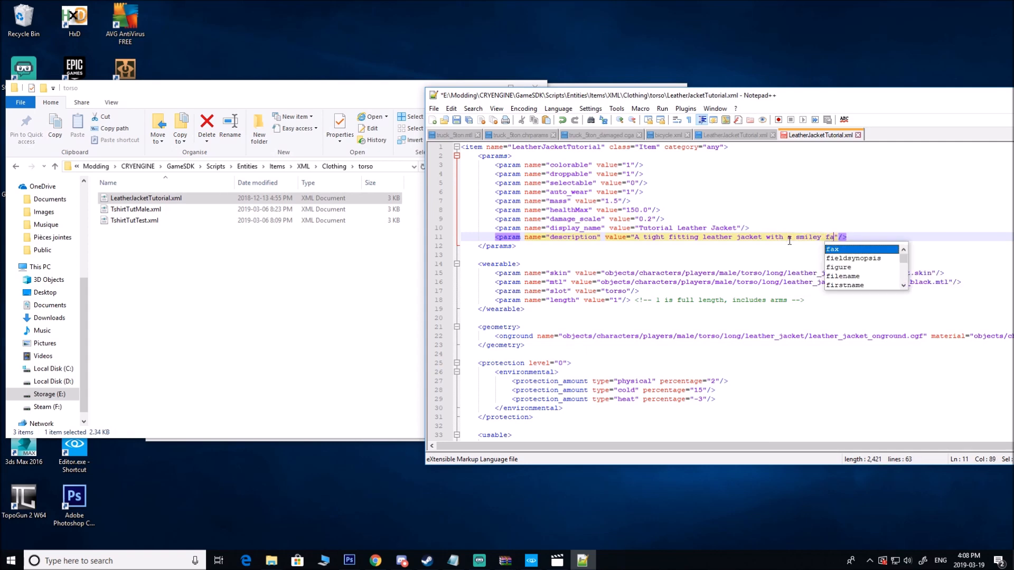
type(" the ")
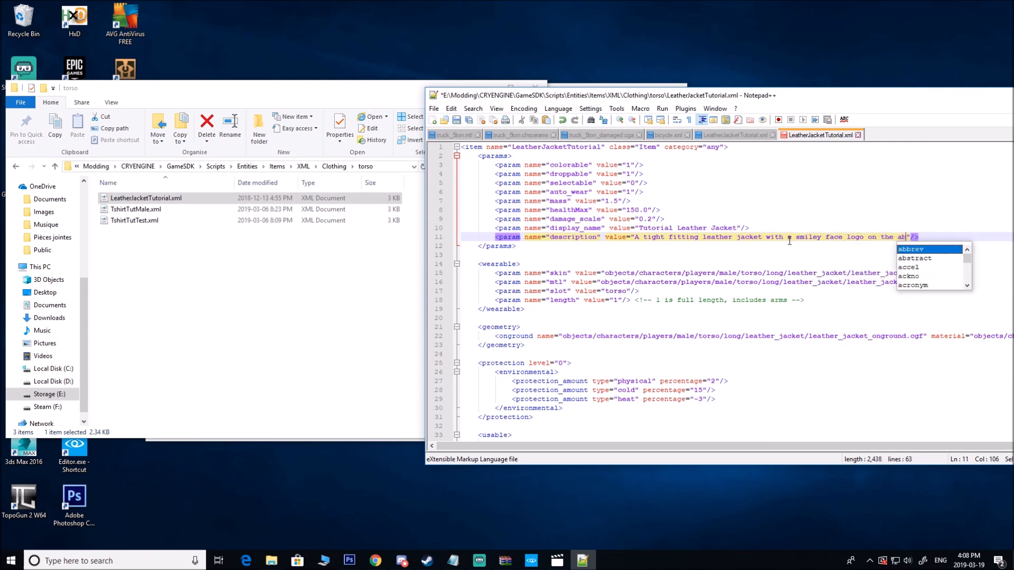
type("back")
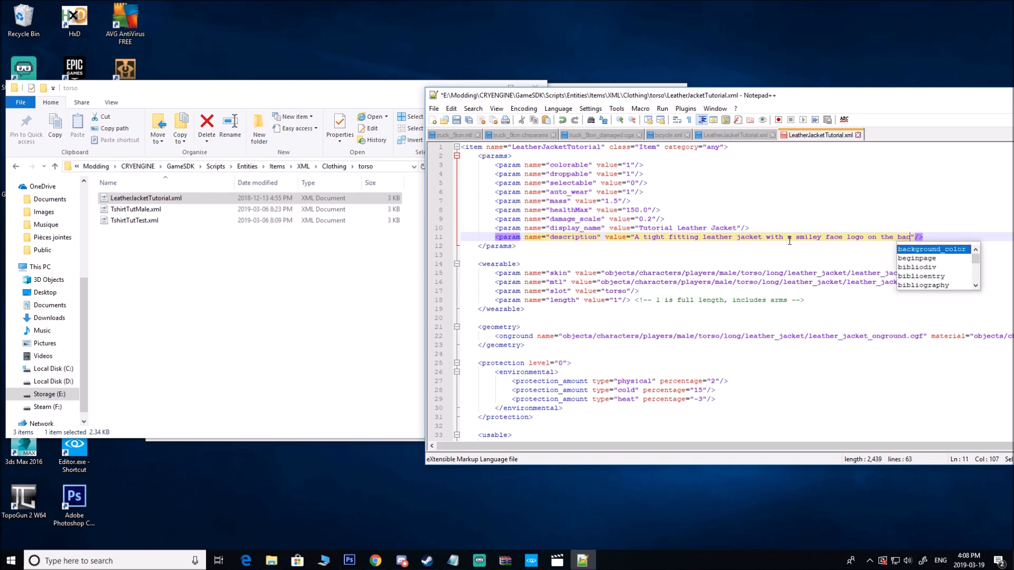
type(".")
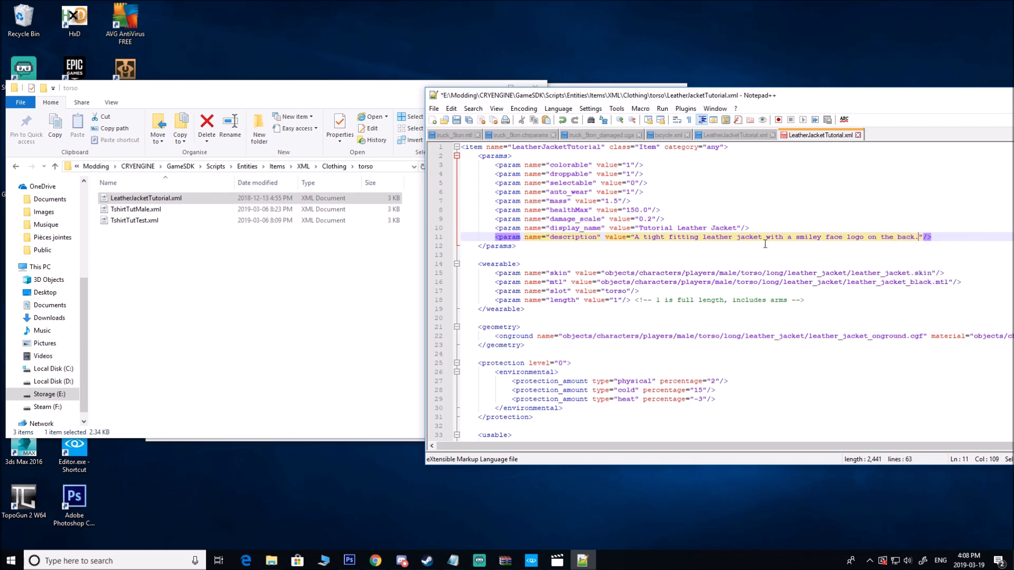
Step: Check the new material's name in CRYENGINE Sandbox and change the wearable mtl path in the XML to end in leather_jacket_tut.mtl
left_click(722, 273)
left_click_drag(724, 446, 742, 446)
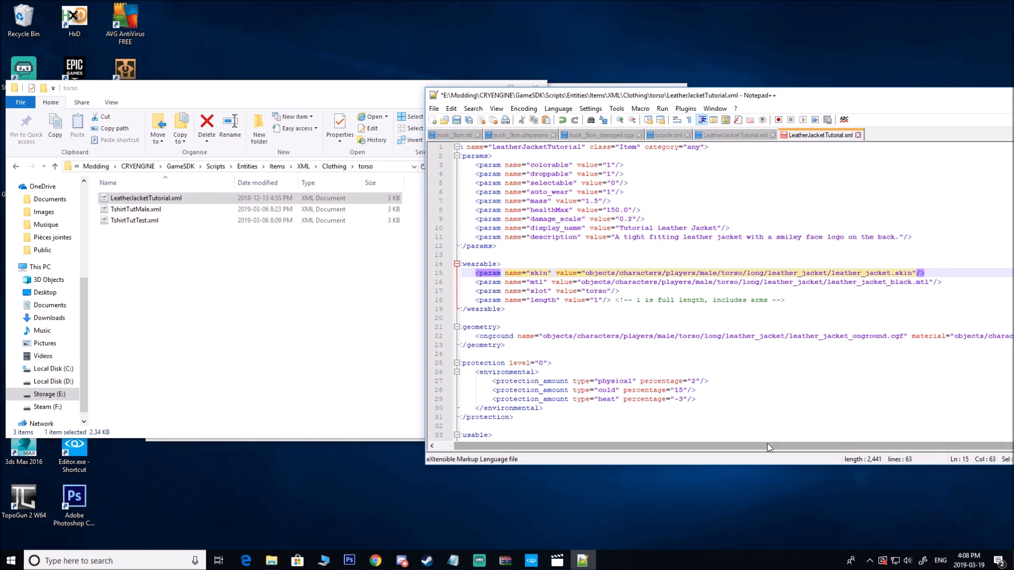
left_click_drag(768, 446, 791, 446)
left_click_drag(828, 96, 625, 103)
left_click(531, 559)
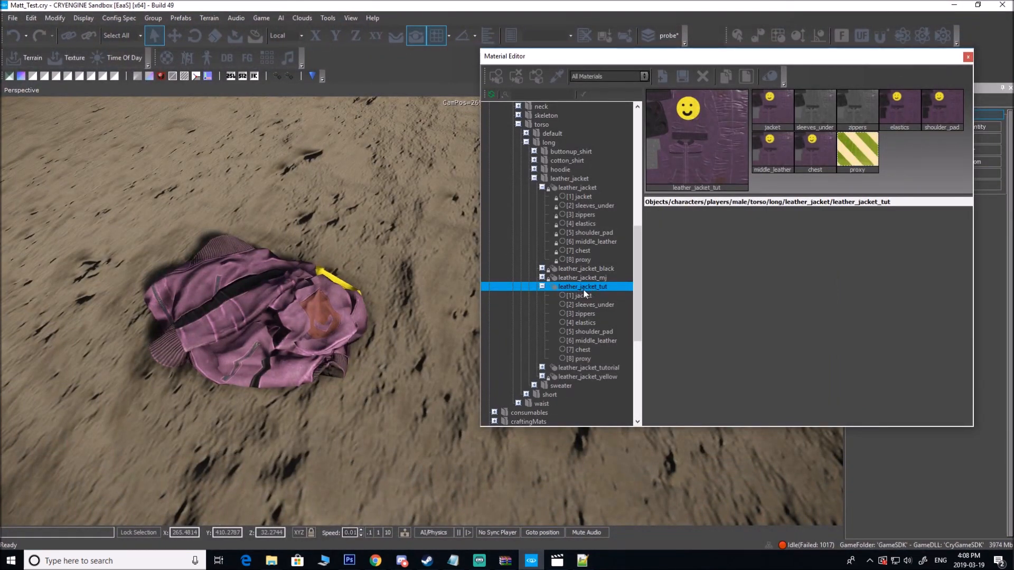
left_click(953, 5)
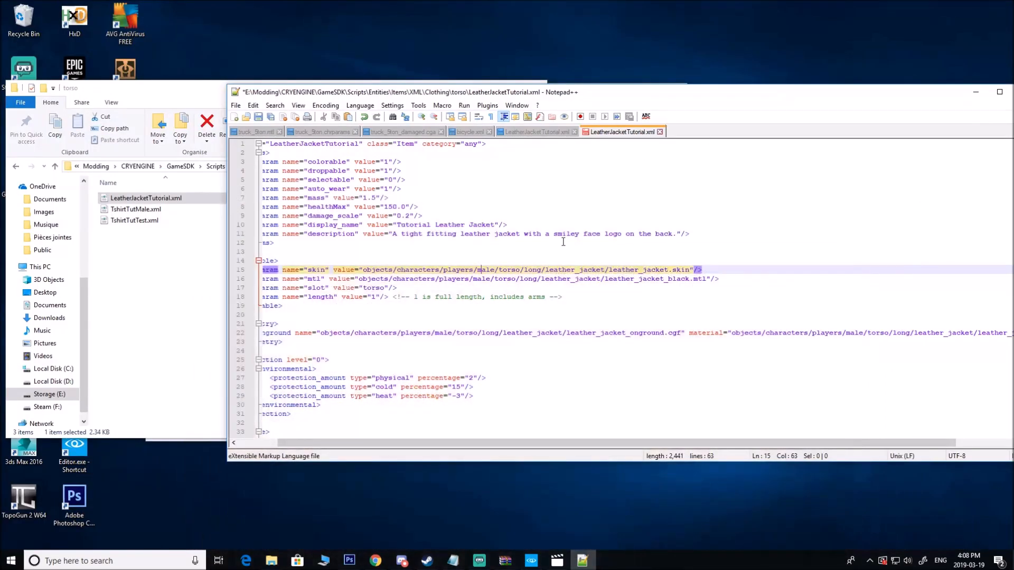
left_click(674, 278)
left_click_drag(689, 280, 671, 280)
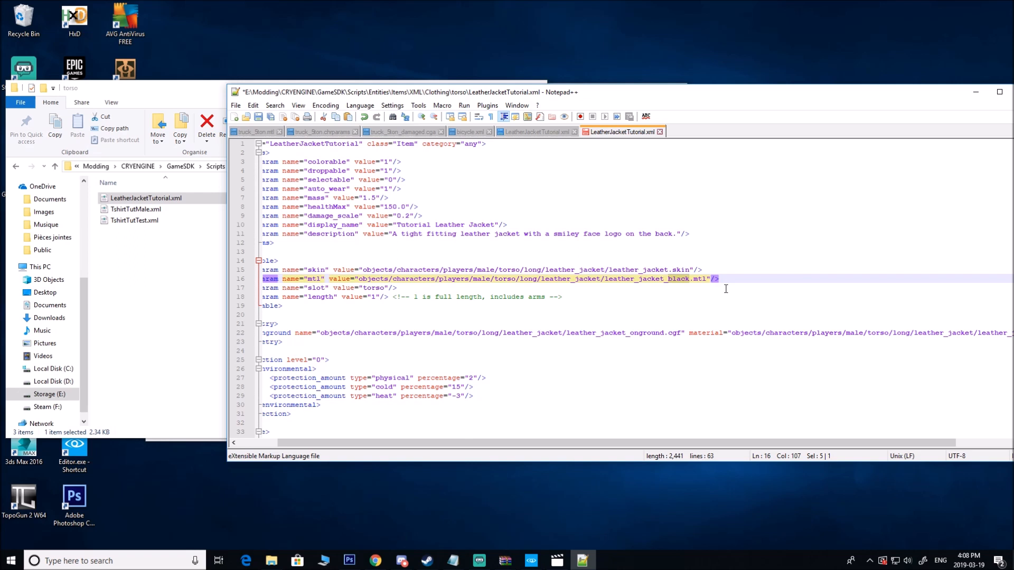
type("tut")
Step: Change the onground material path in the geometry section to end in leather_jacket_tut.mtl
left_click(749, 333)
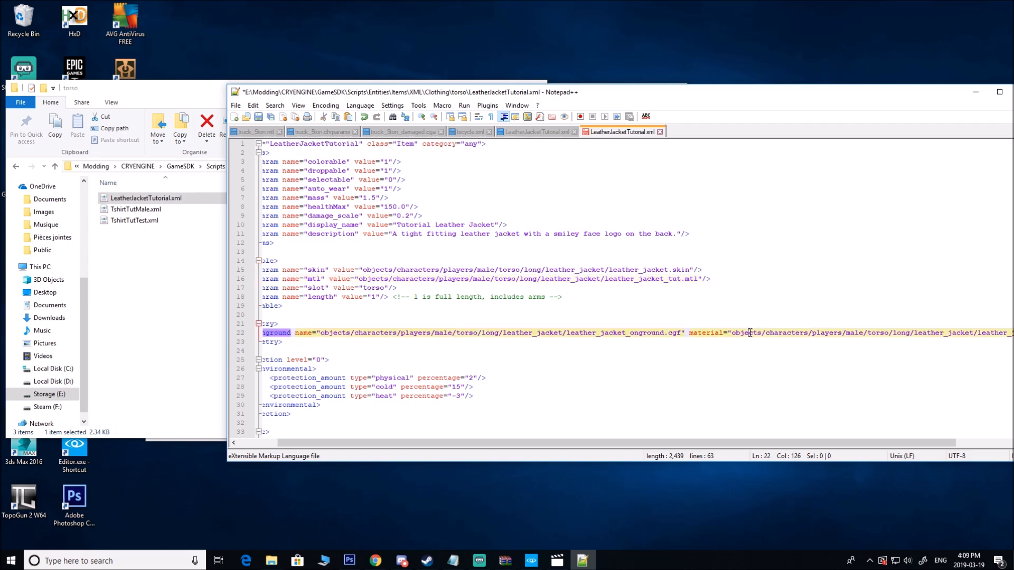
left_click_drag(648, 442, 723, 440)
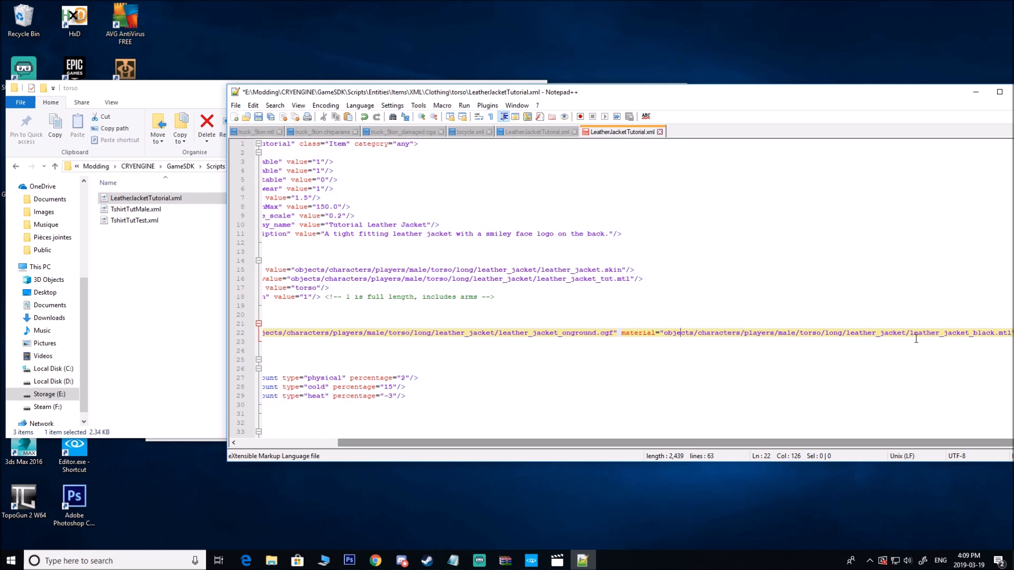
left_click_drag(925, 117, 833, 121)
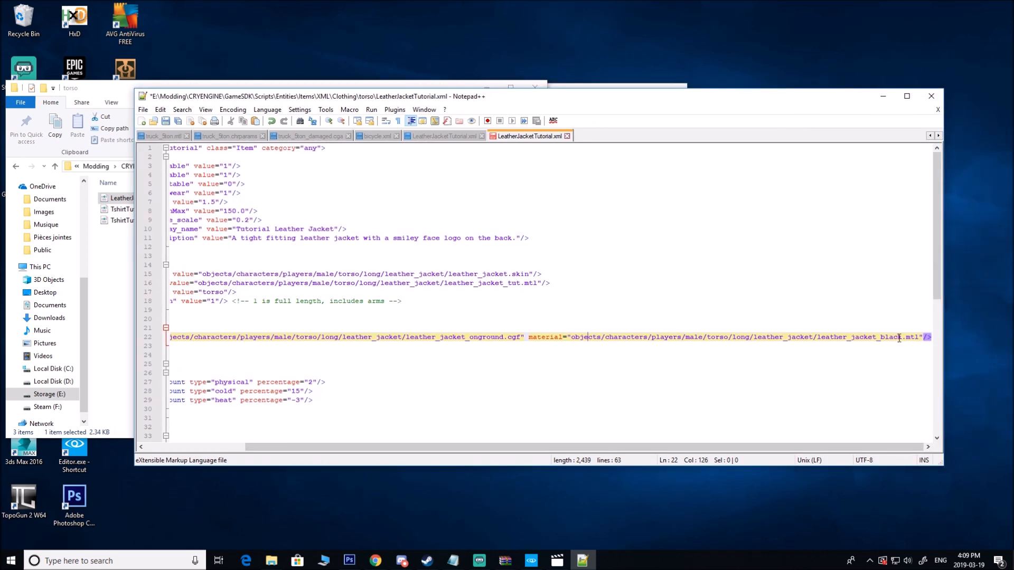
left_click_drag(901, 337, 884, 337)
type("tut")
Step: Review the remaining sections of LeatherJacketTutorial.xml and save the file
left_click(825, 332)
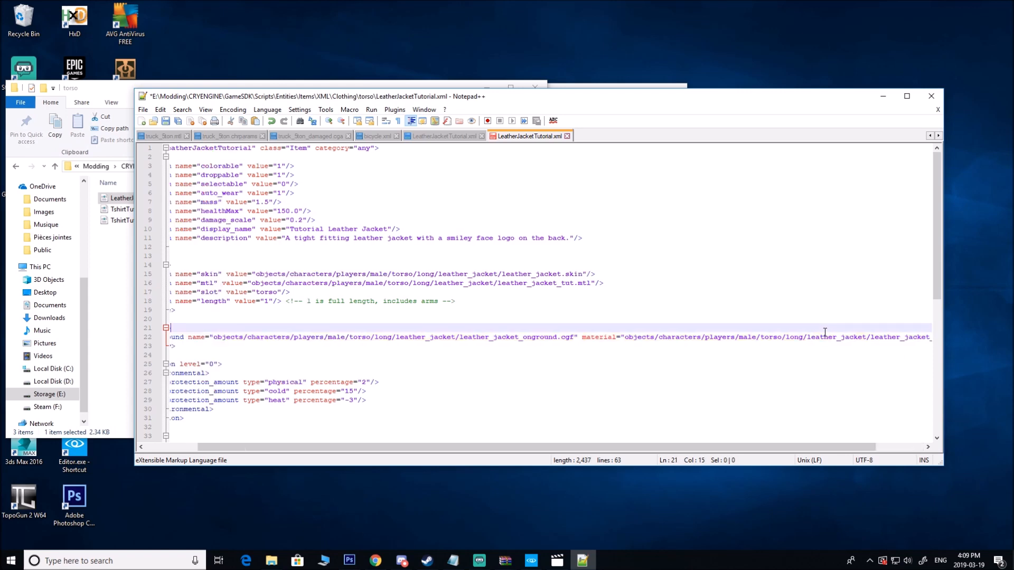
left_click(779, 338)
left_click_drag(782, 445, 642, 453)
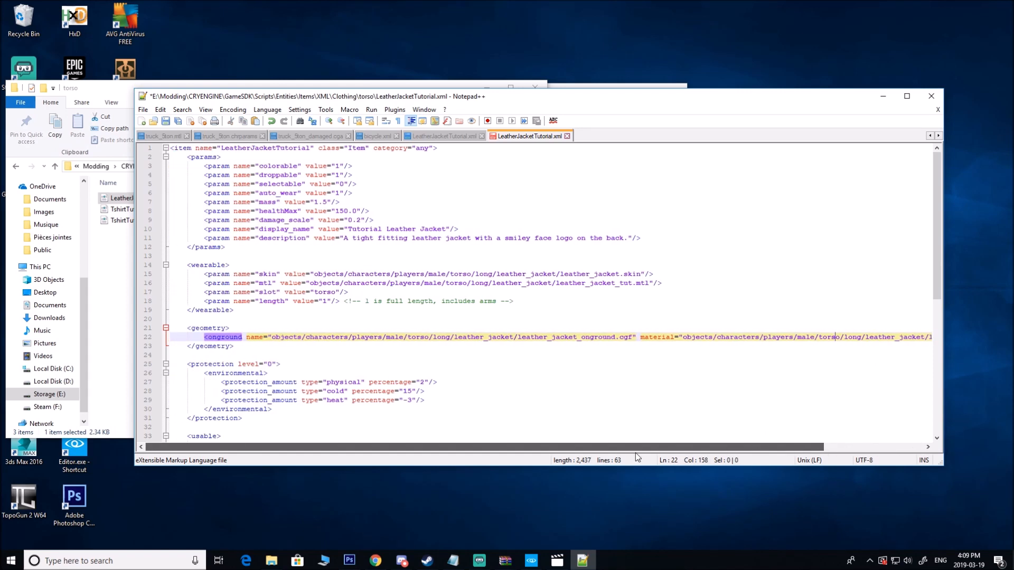
scroll(482, 381, "down", 4)
scroll(481, 384, "up", 4)
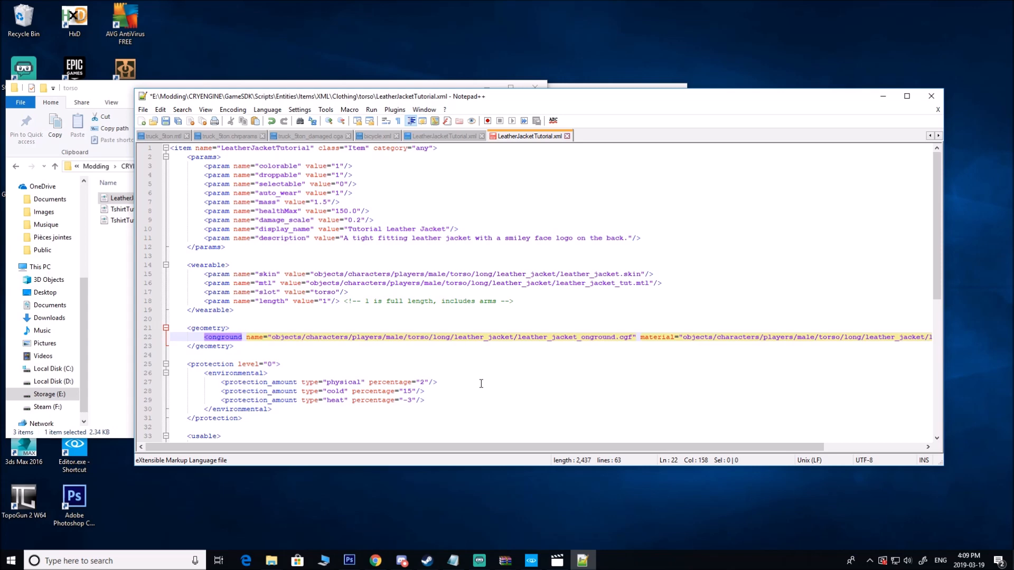
scroll(481, 384, "down", 8)
scroll(480, 378, "up", 8)
left_click(166, 121)
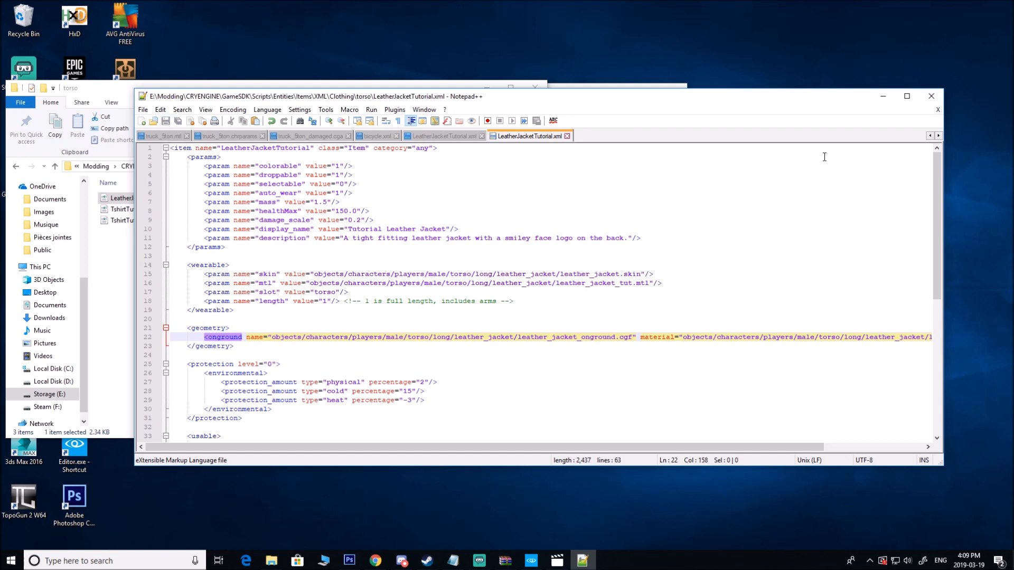
Step: Switch to CRYENGINE Sandbox, clear the Material Editor off the viewport and filter the entity browser for "leather"
left_click(883, 96)
left_click_drag(421, 95, 529, 95)
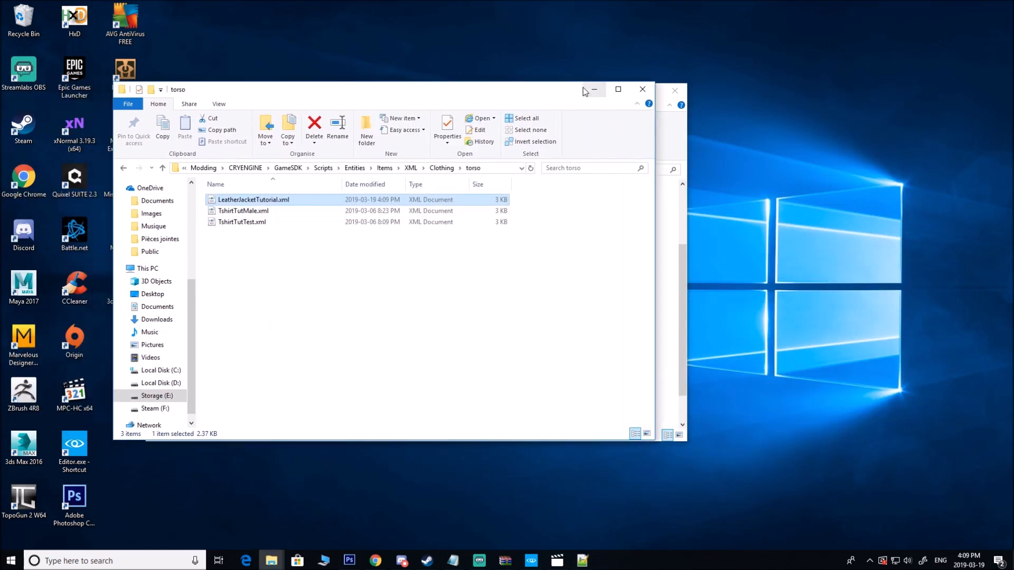
left_click(531, 560)
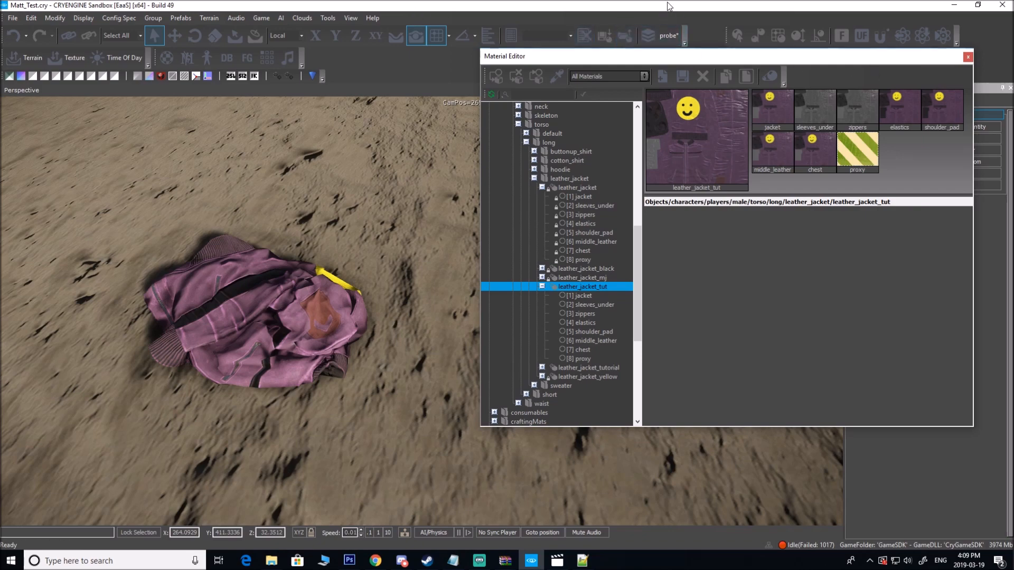
left_click_drag(723, 59, 1013, 102)
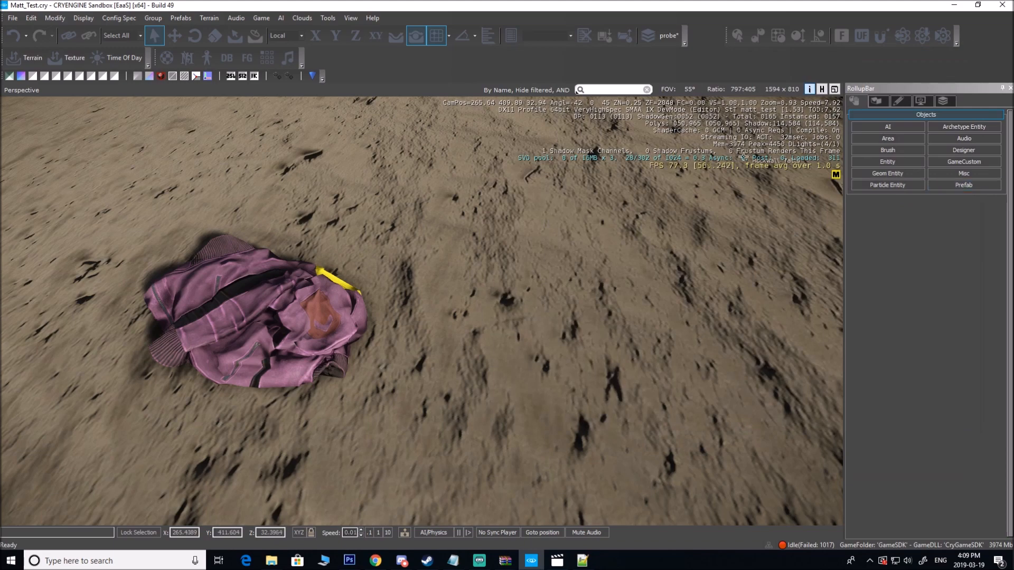
left_click(888, 163)
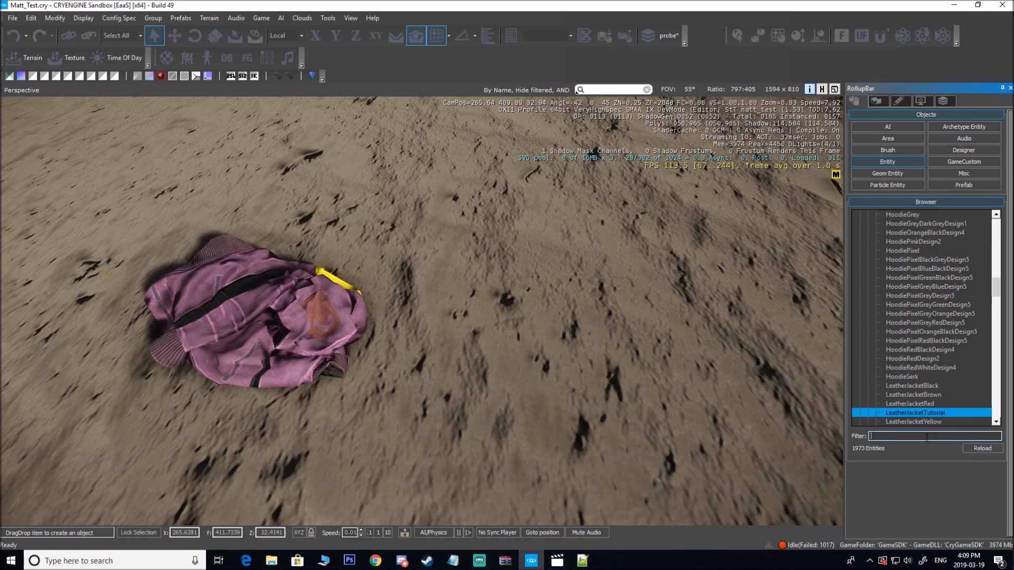
type("leather")
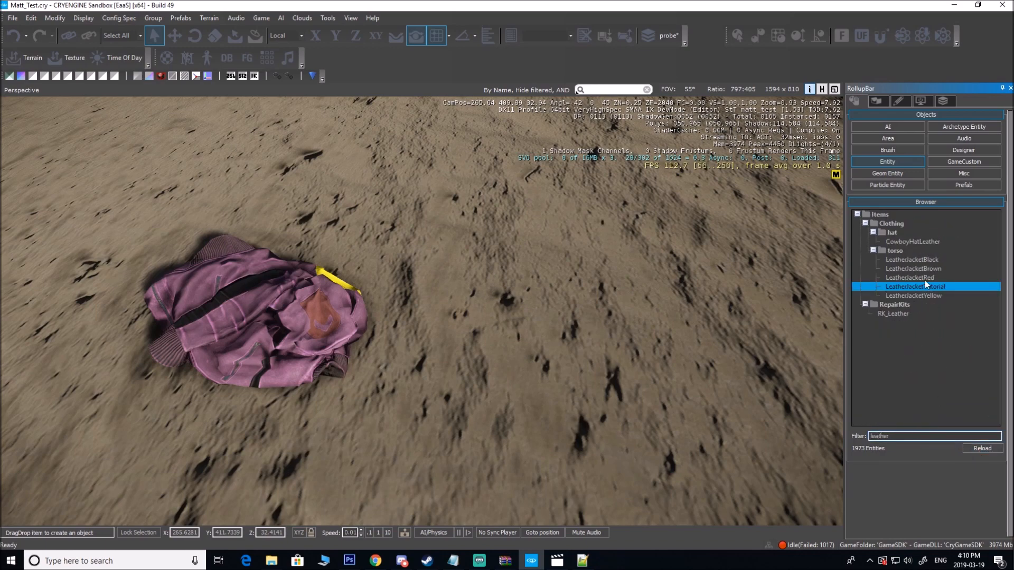
Step: Place the LeatherJacketTutorial entity on the terrain beside the old jacket and delete the old leather_jacket_onground object
key("Up")
key("Up")
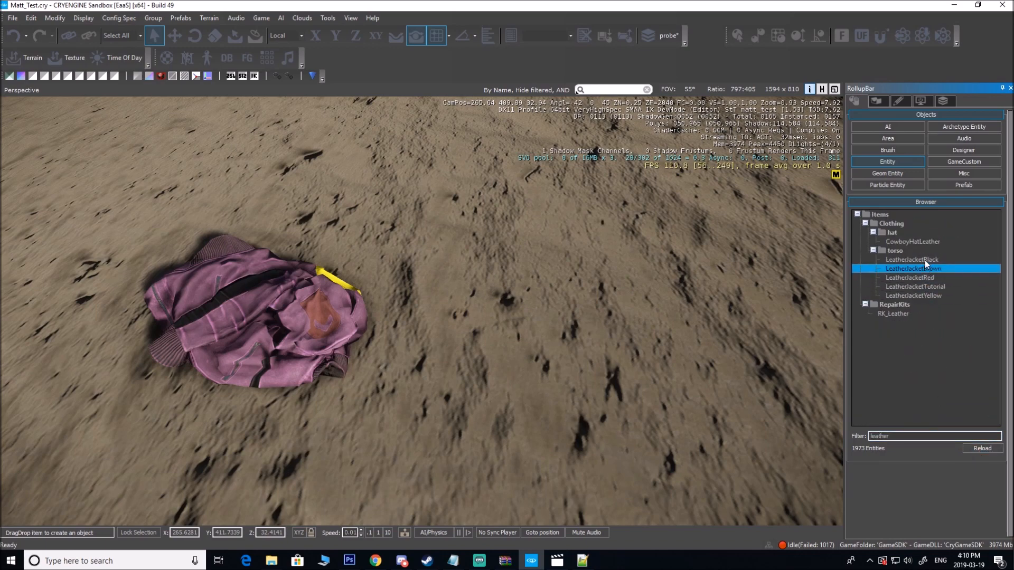
left_click_drag(940, 291, 646, 265)
key("s")
key("d")
right_click_drag(647, 266, 618, 266)
left_click(152, 266)
key("Delete")
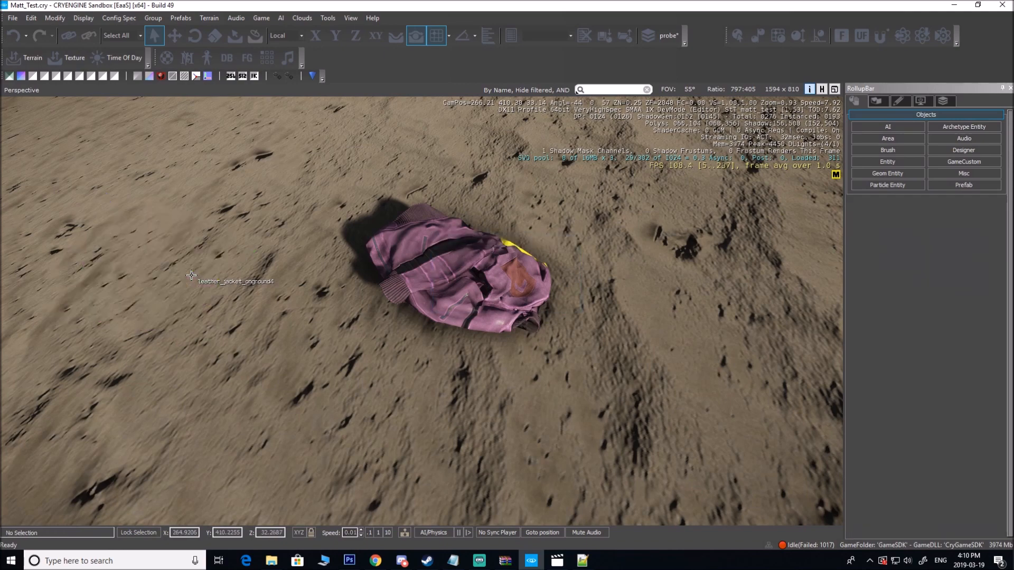
Step: Enter game mode near the placed LeatherJacketTutorial entity and pick up the jacket so the character wears it
left_click(495, 328)
mouse_move(495, 329)
right_mouse_down()
mouse_move(496, 264)
mouse_move(515, 330)
mouse_move(502, 317)
right_mouse_up()
key("w")
key("s")
key("s")
right_click_drag(301, 136, 406, 279)
left_click(259, 18)
left_click(268, 29)
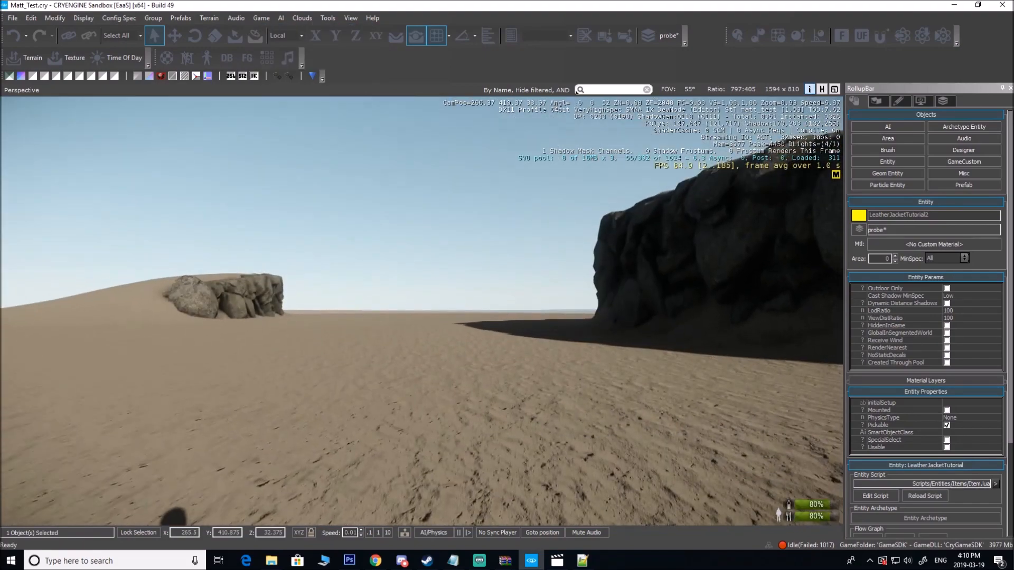
key("d")
key("f")
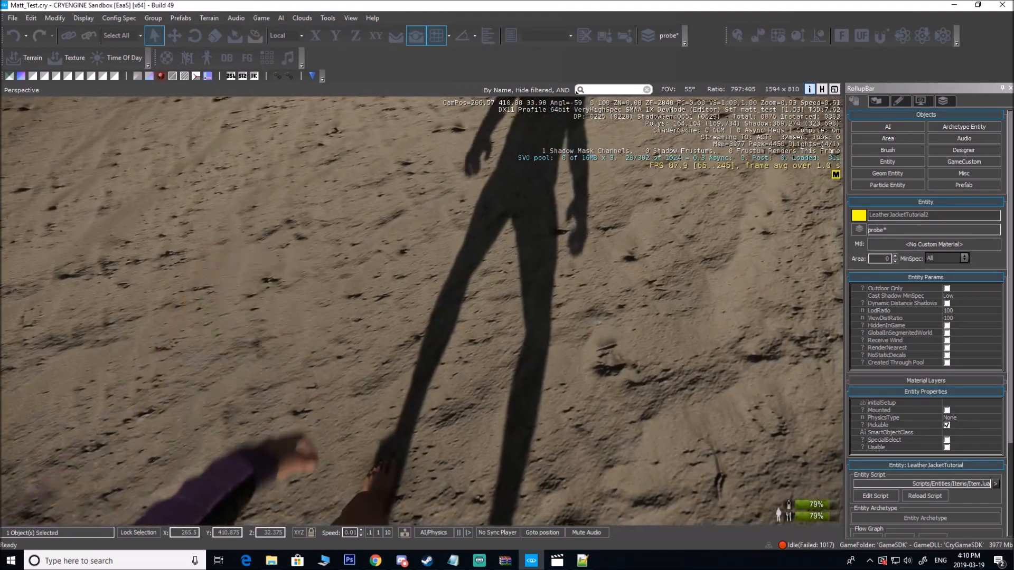
Step: Inspect the worn jacket in third-person view and in the character's inventory
key("F1")
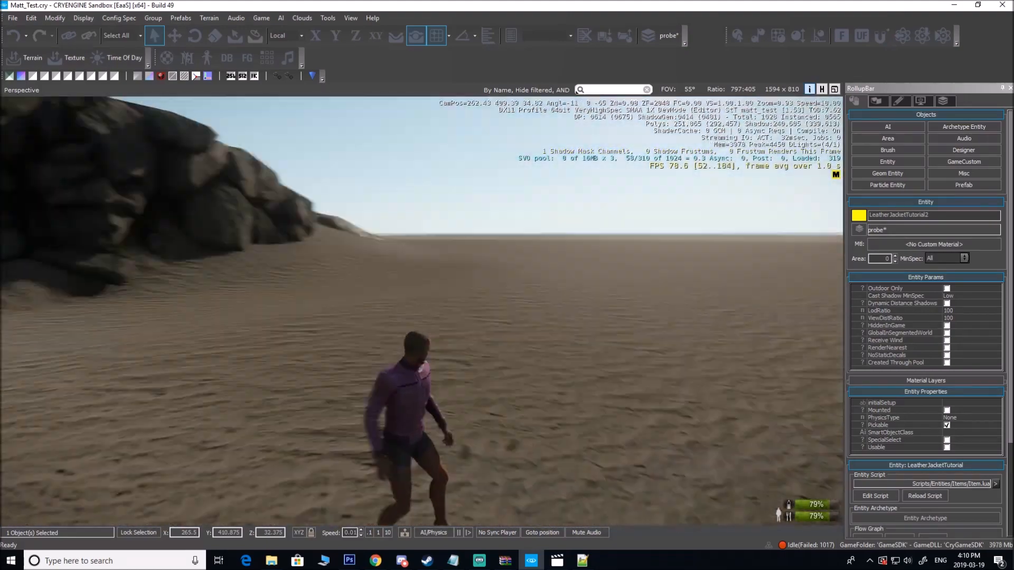
key("w")
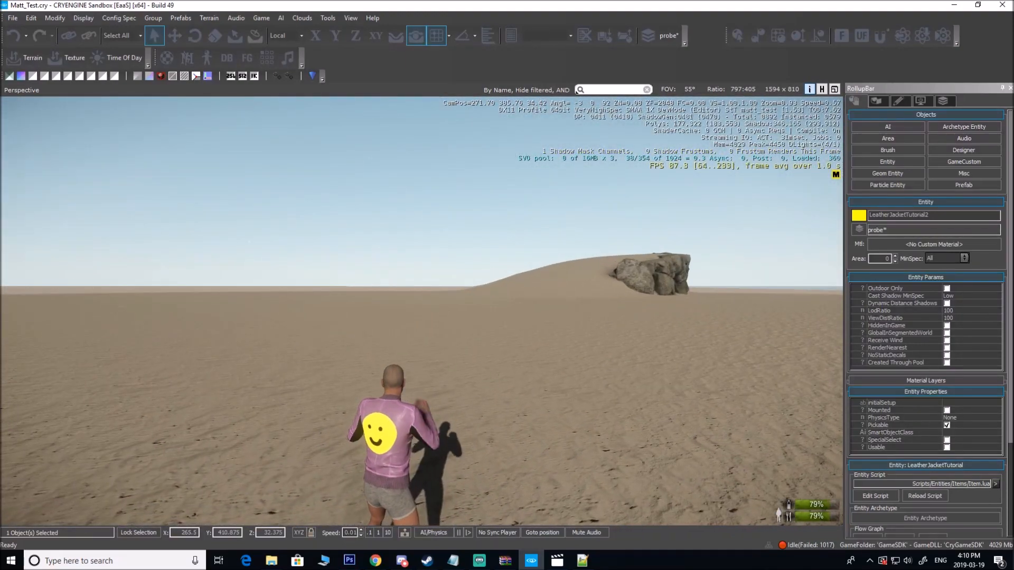
key("Tab")
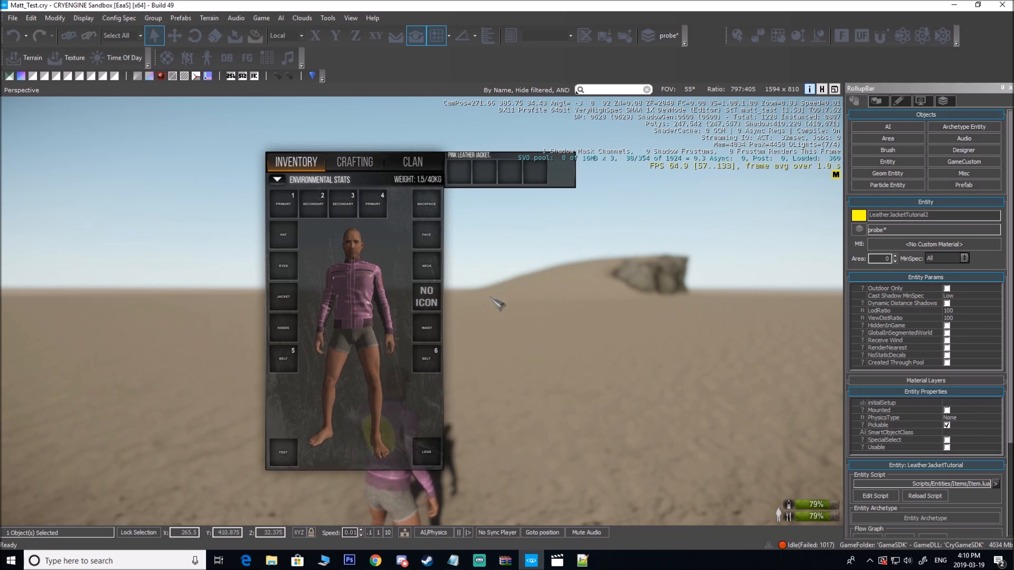
key("Tab")
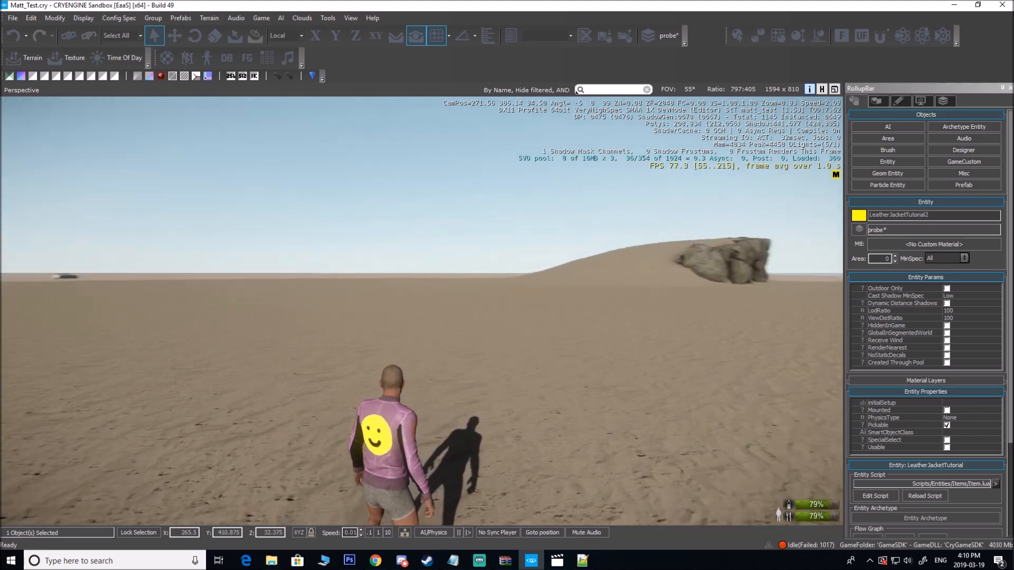